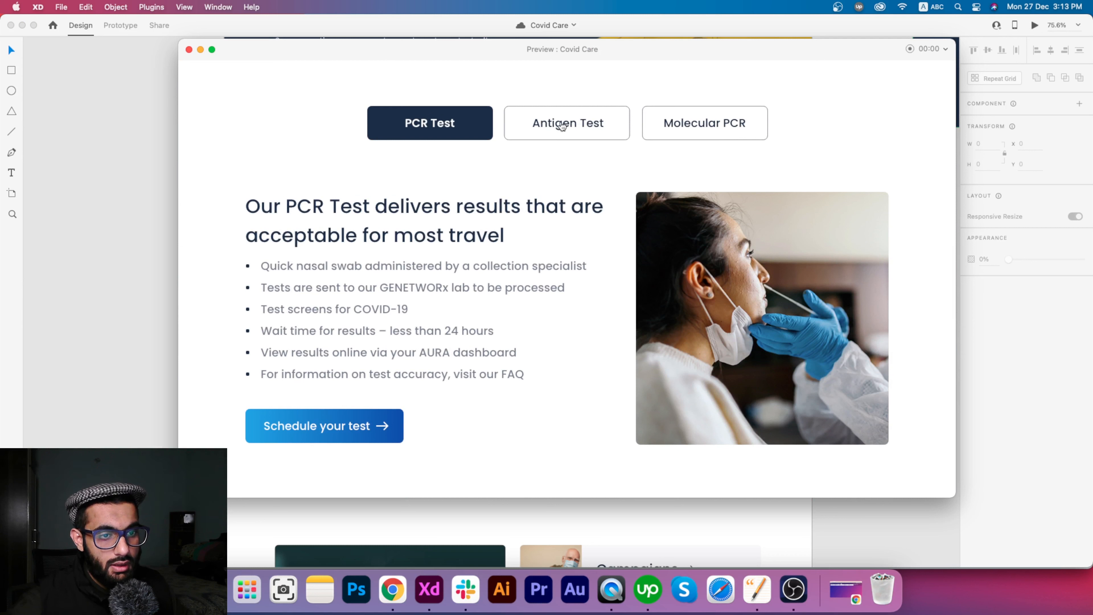
# - Preview the Antigen Test and Molecular PCR tabs of the finished prototype, then close the preview
pyautogui.click(551, 128)
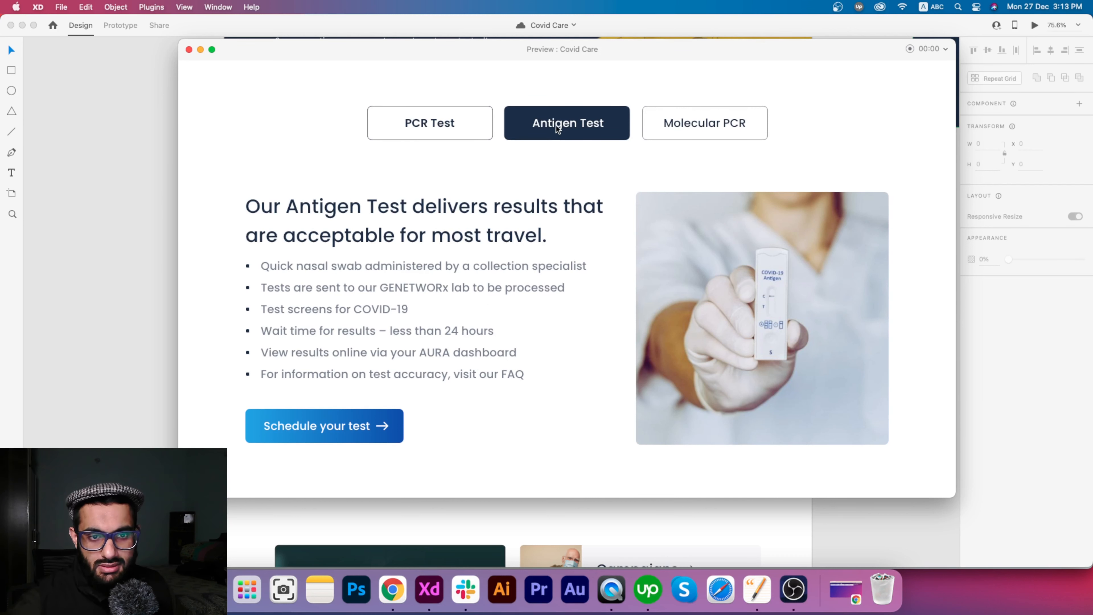
pyautogui.click(713, 131)
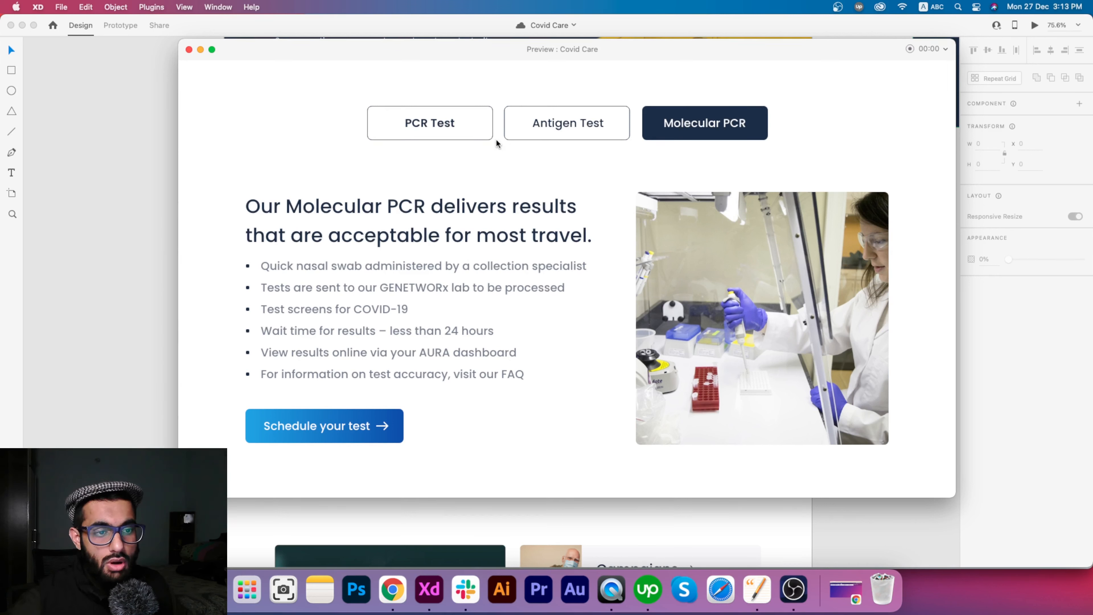
pyautogui.click(549, 133)
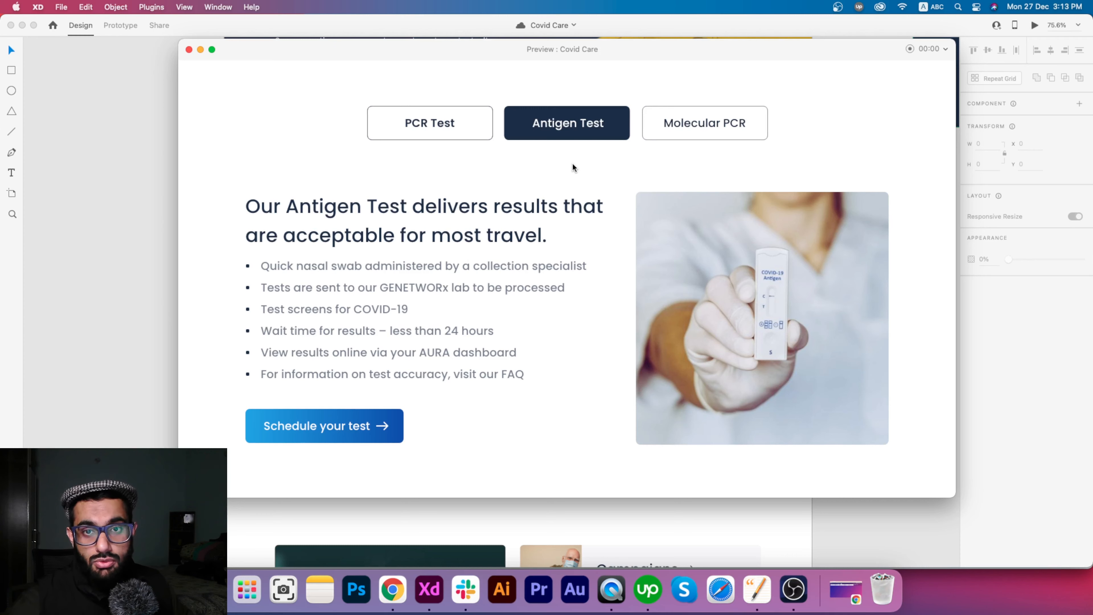
pyautogui.click(189, 49)
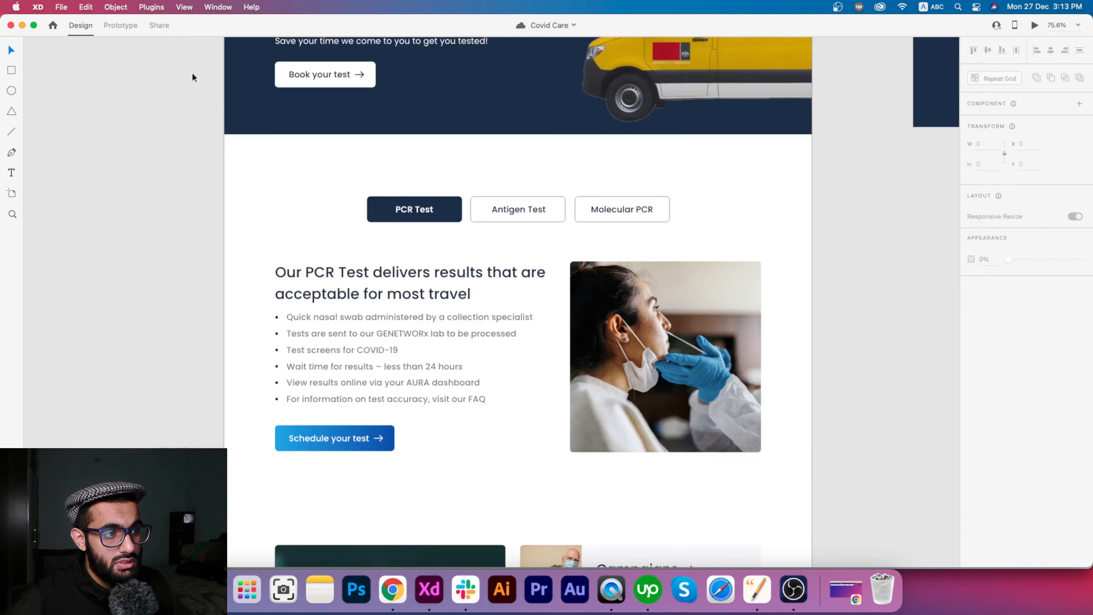
# - Examine the Home – 2 artboard and the ungrouped elements of its PCR Test tab section
pyautogui.scroll(-10, 386, 160)
pyautogui.scroll(-10, 452, 127)
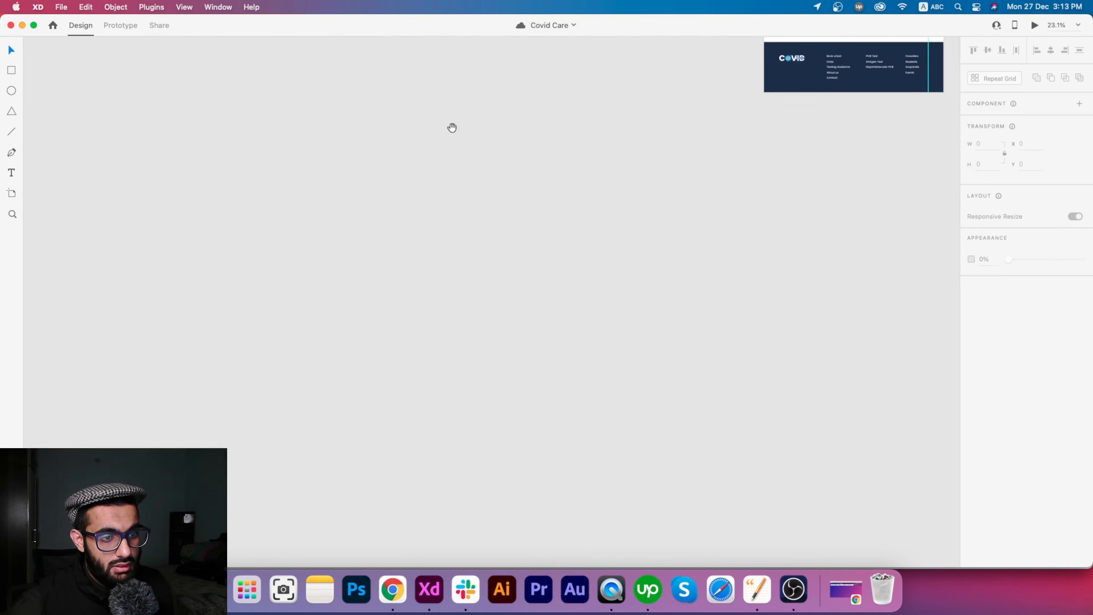
pyautogui.scroll(-15, 451, 128)
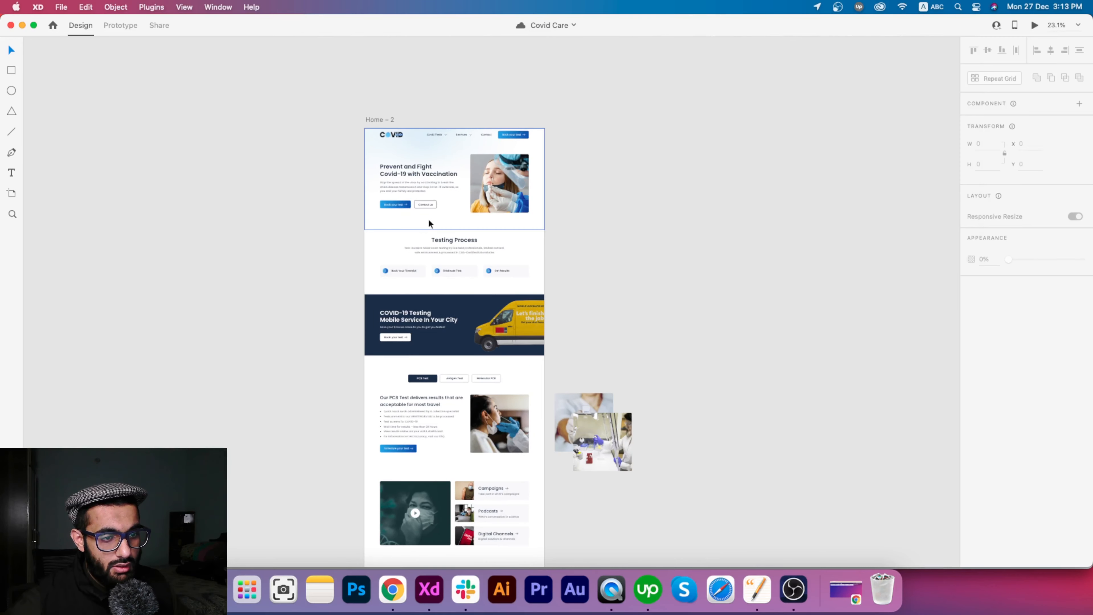
pyautogui.scroll(3, 400, 187)
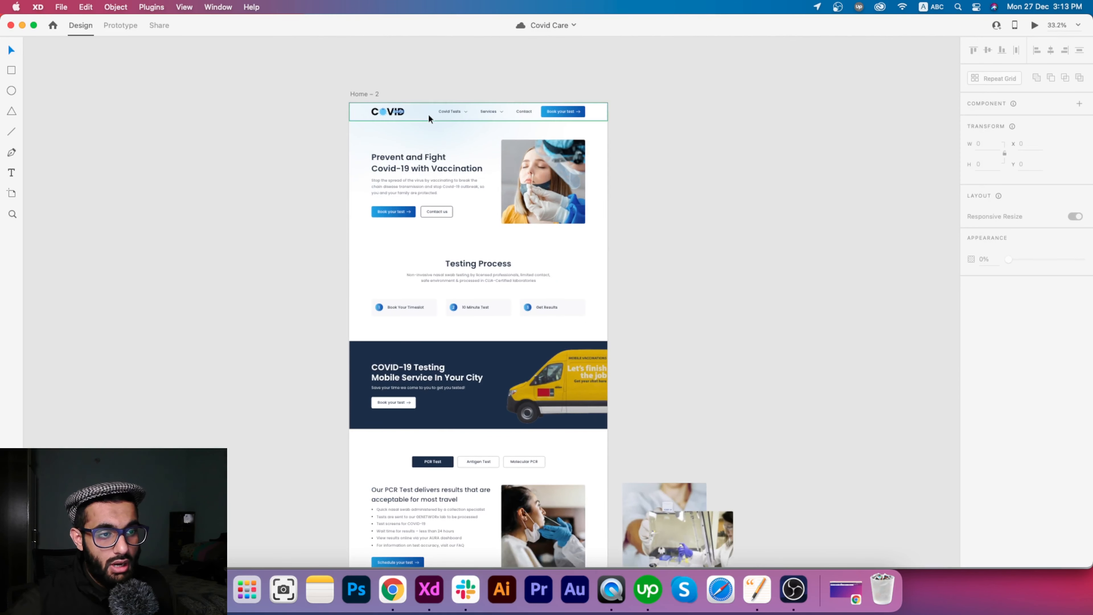
pyautogui.scroll(-5, 518, 243)
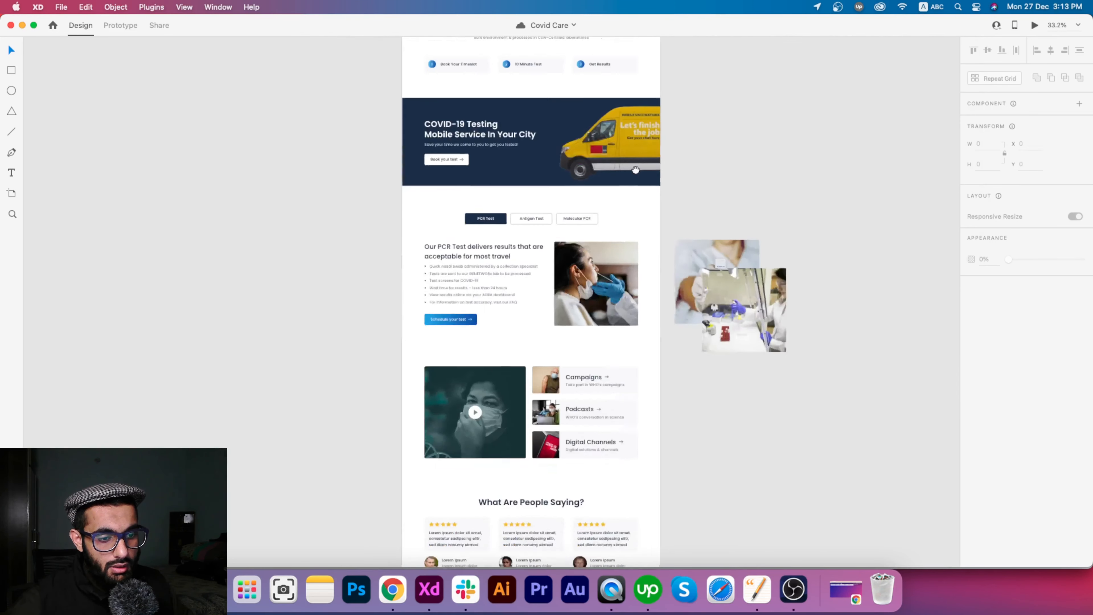
pyautogui.scroll(8, 500, 271)
pyautogui.moveTo(507, 201); pyautogui.dragTo(509, 225)
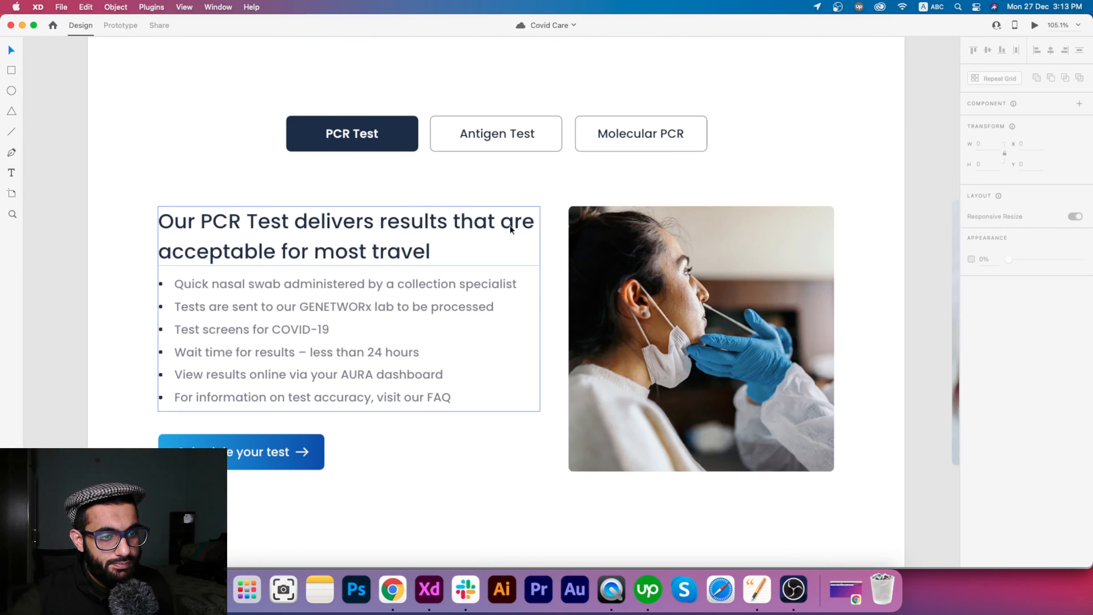
pyautogui.moveTo(125, 85); pyautogui.dragTo(831, 507)
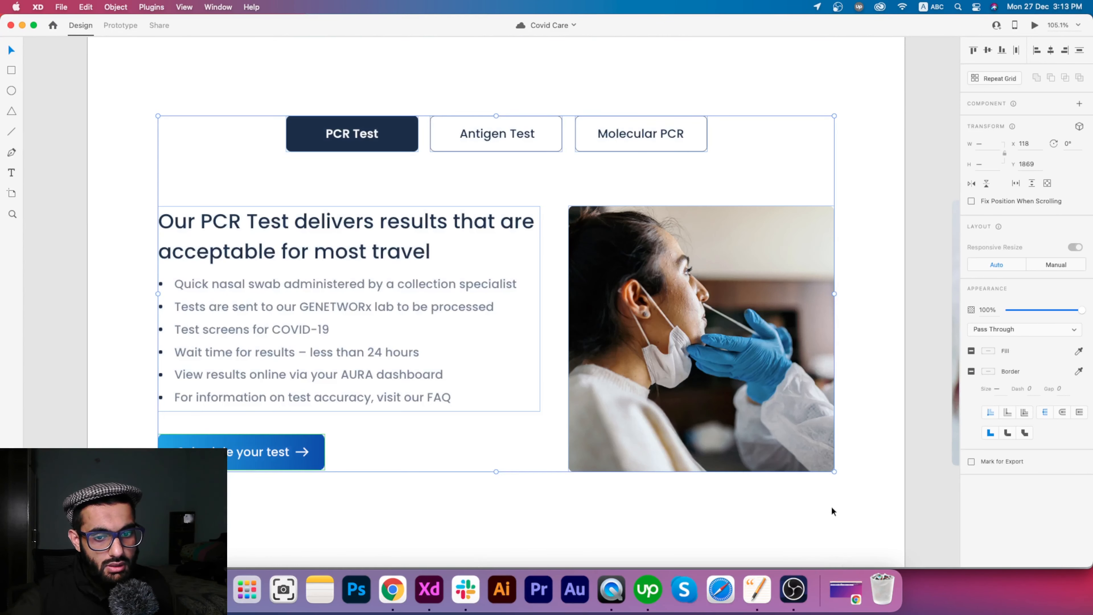
# - Examine the Default, Antigen Test and Molecular PCR states of the finished tab component on the original home artboard
pyautogui.scroll(-8, 589, 357)
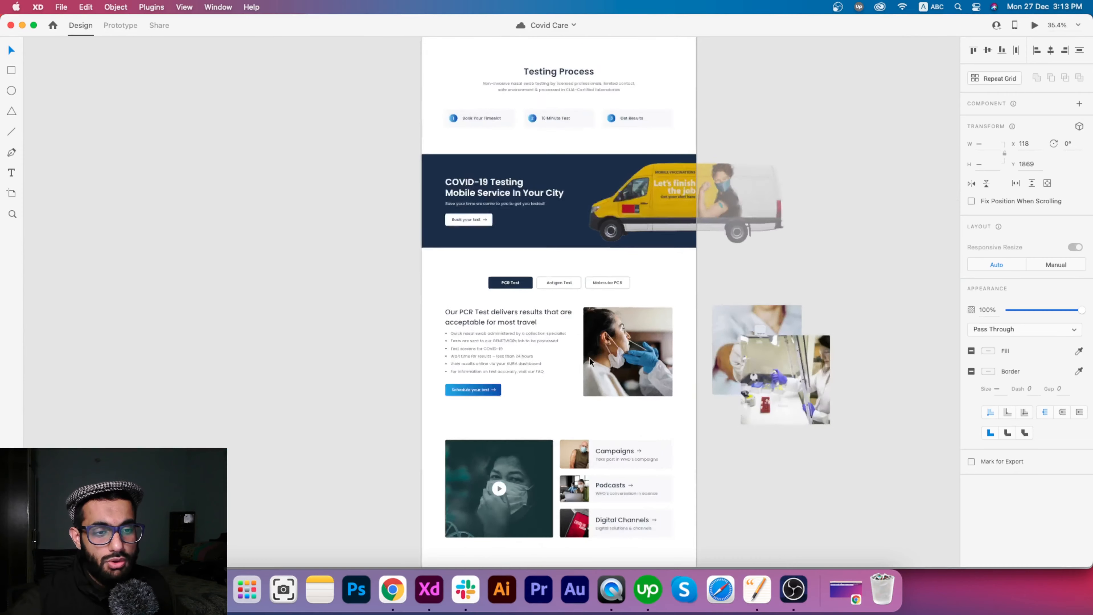
pyautogui.scroll(-10, 556, 501)
pyautogui.scroll(10, 556, 501)
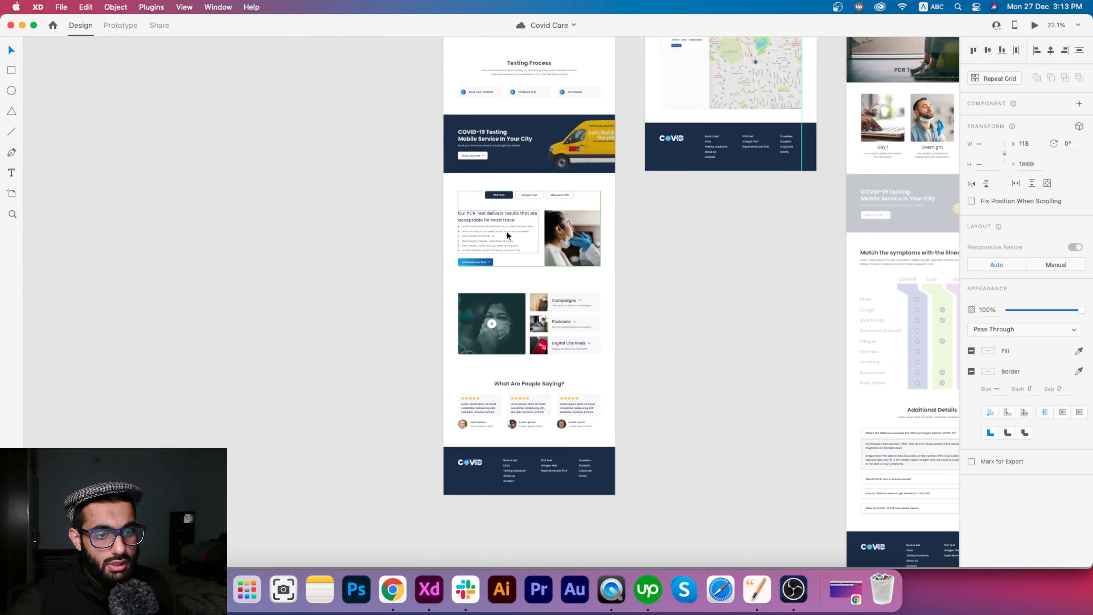
pyautogui.scroll(6, 568, 200)
pyautogui.scroll(3, 579, 202)
pyautogui.click(574, 205)
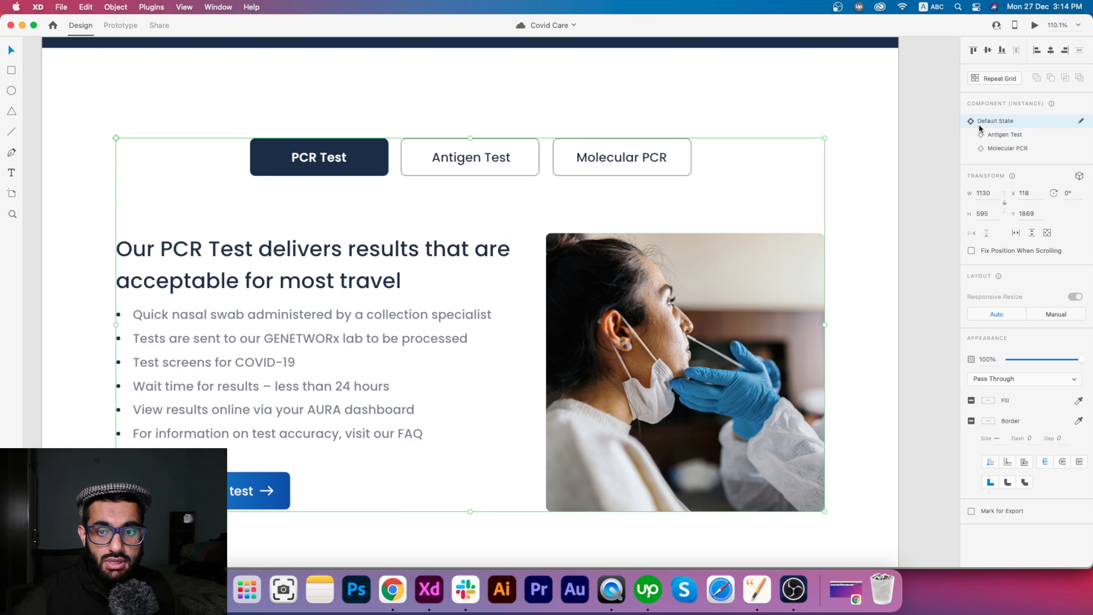
pyautogui.click(1005, 134)
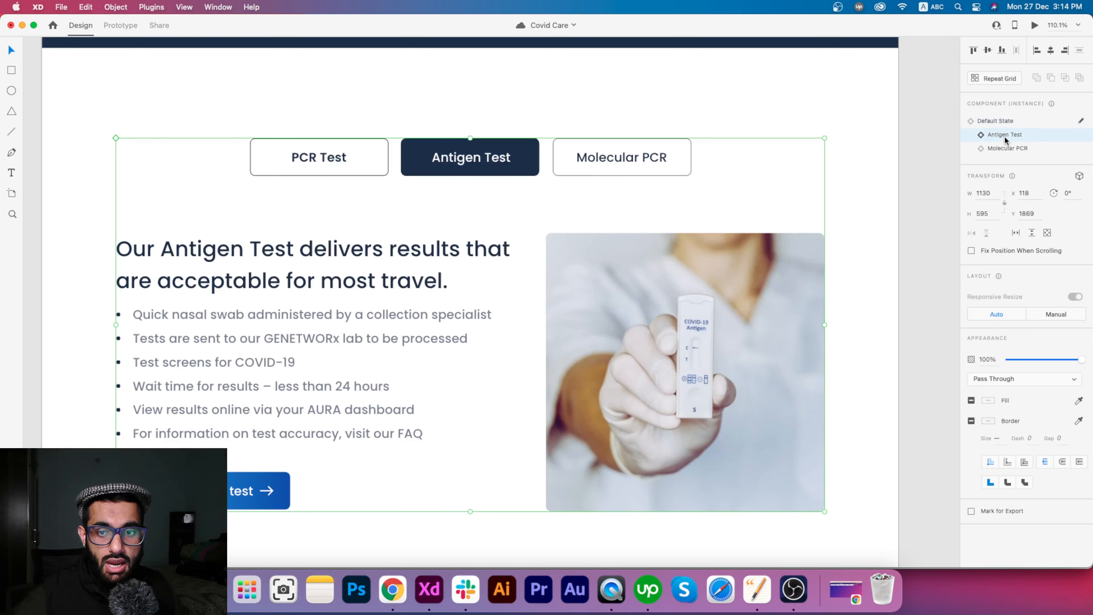
pyautogui.click(1004, 149)
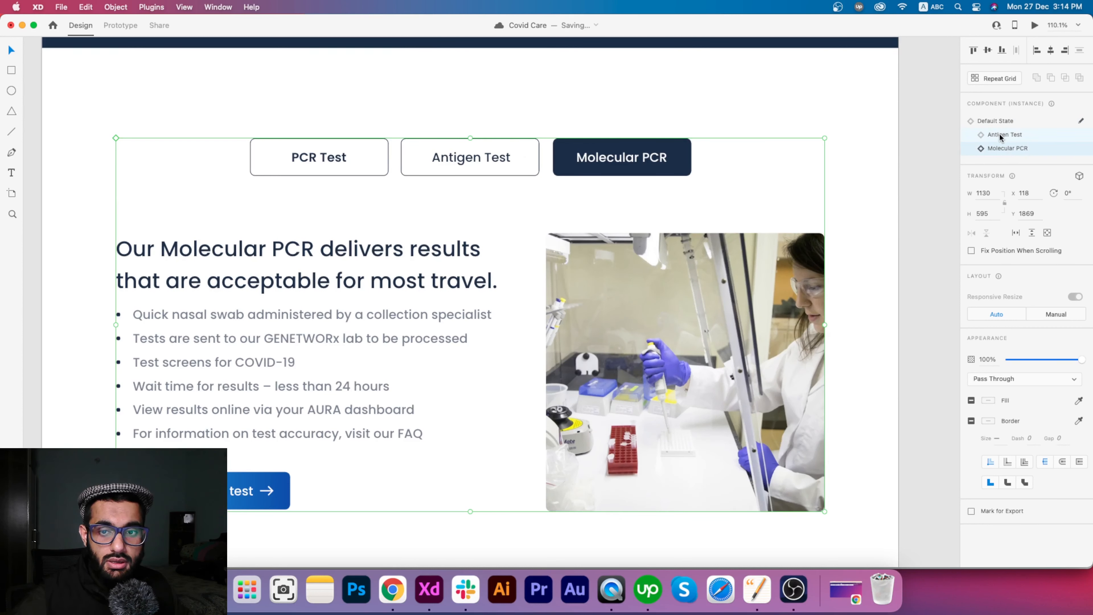
pyautogui.click(1000, 135)
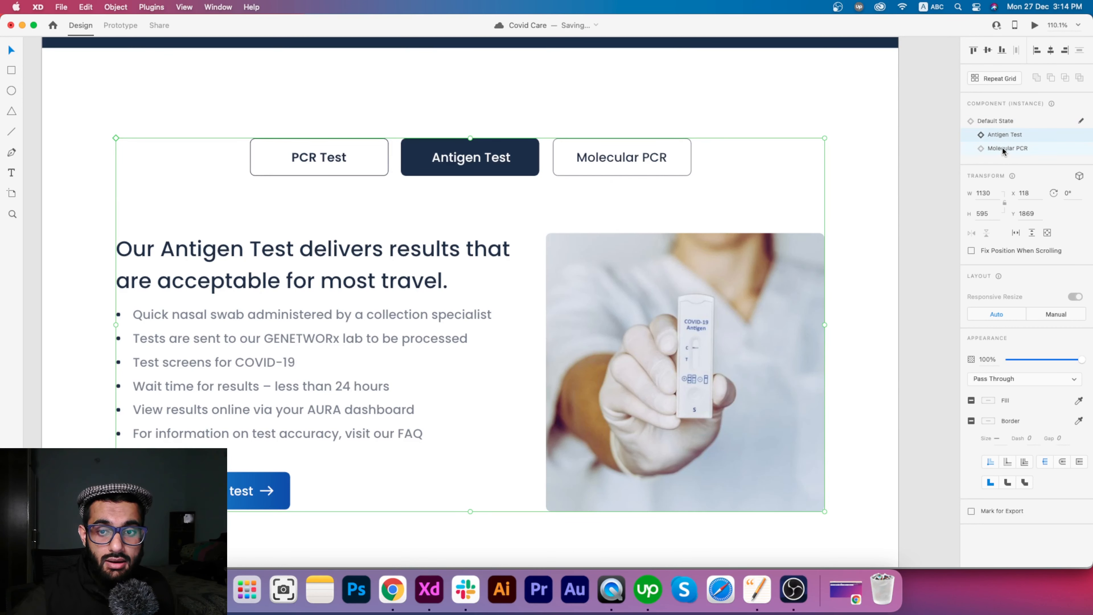
pyautogui.click(1001, 148)
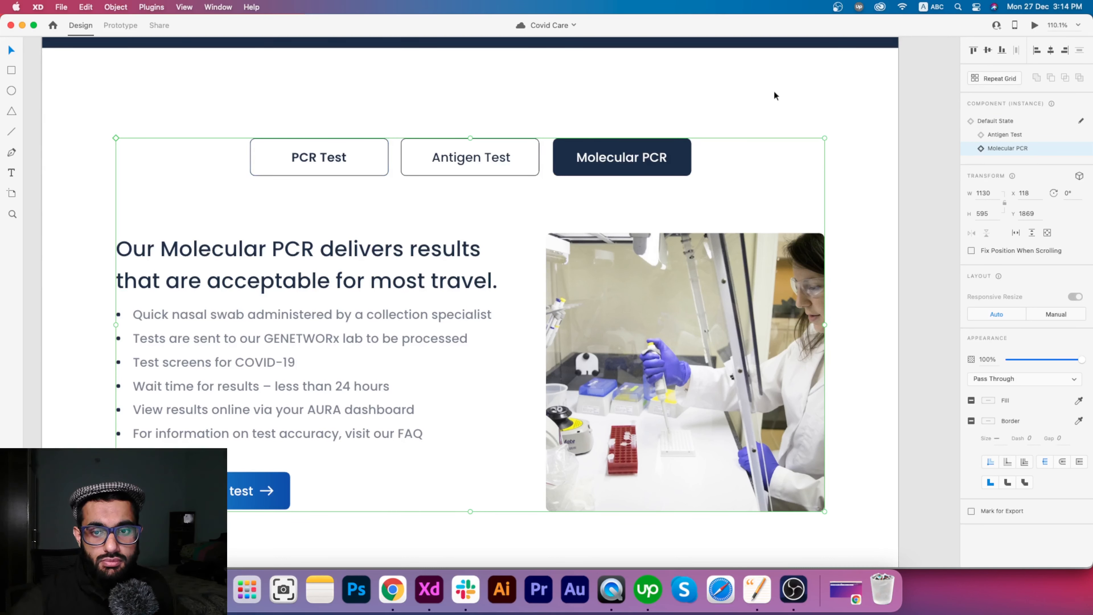
pyautogui.click(1018, 133)
pyautogui.click(1007, 121)
pyautogui.click(1010, 135)
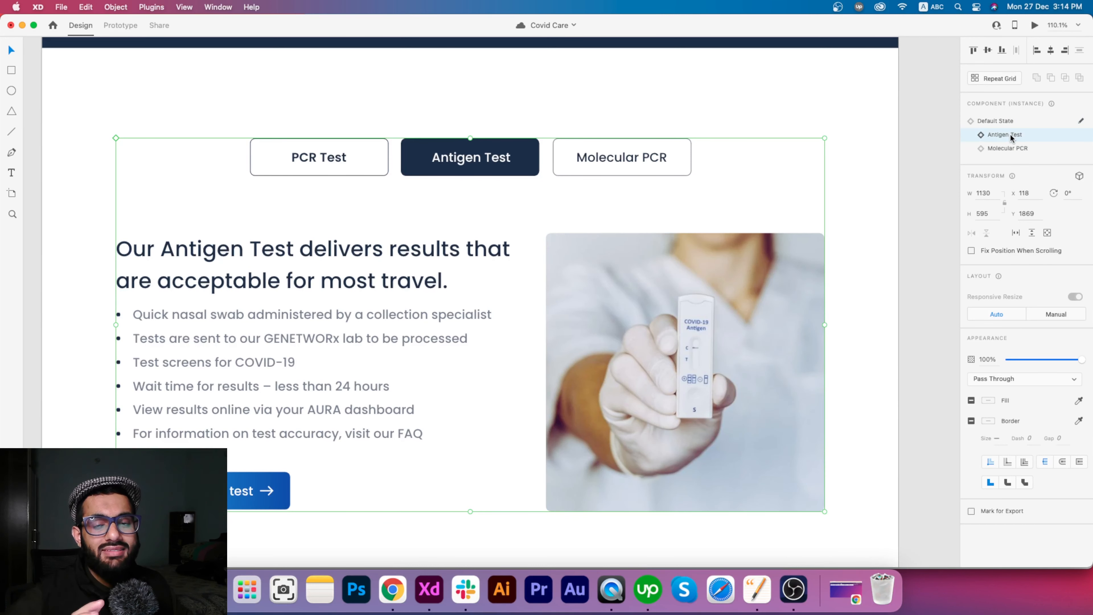
# - Group the tabs, text, button and photo of the PCR Test section on Home – 2 and make the group a component
pyautogui.scroll(-10, 465, 192)
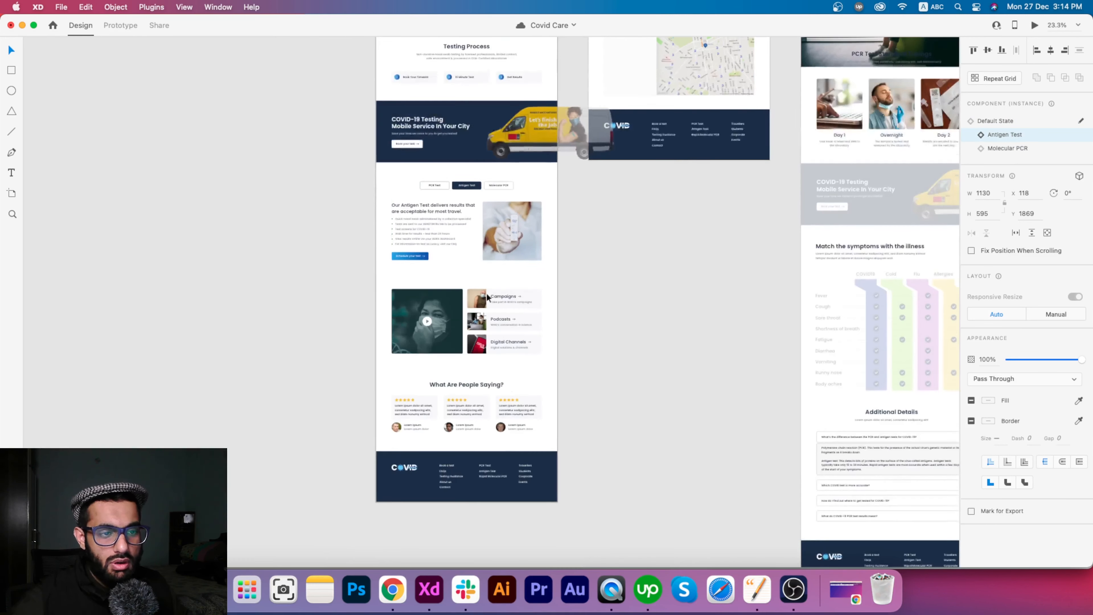
pyautogui.scroll(-5, 525, 421)
pyautogui.scroll(-10, 525, 421)
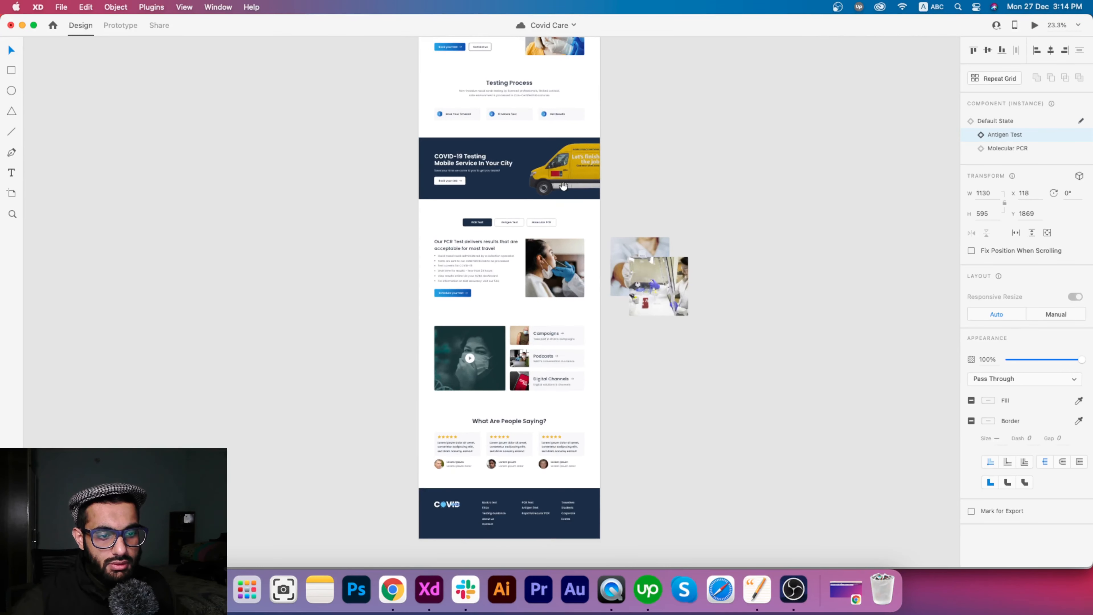
pyautogui.scroll(3, 506, 278)
pyautogui.scroll(5, 506, 278)
pyautogui.moveTo(252, 88); pyautogui.dragTo(886, 493)
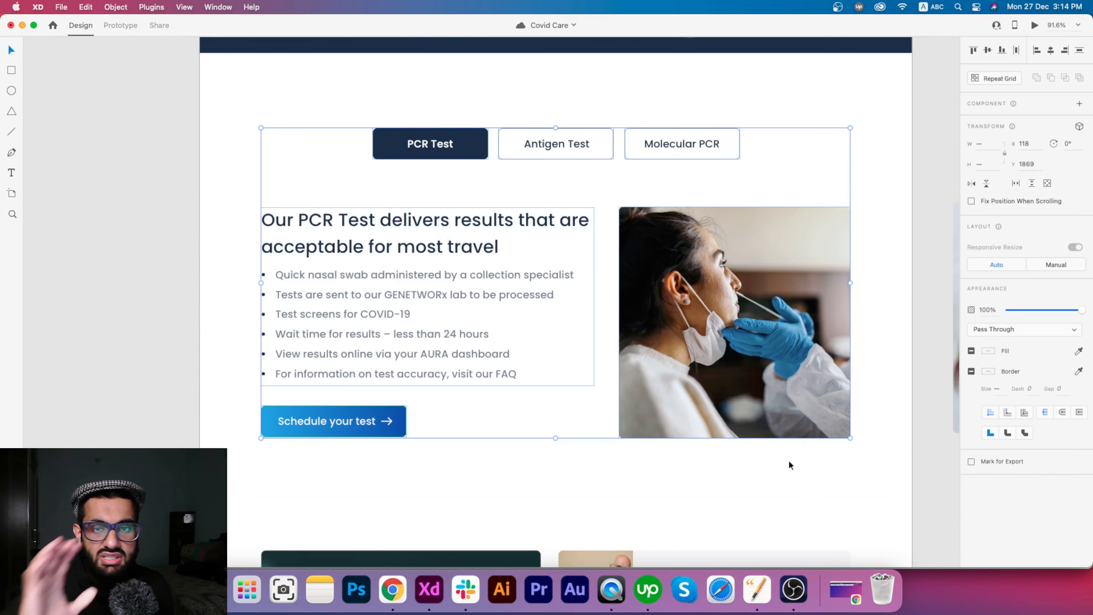
pyautogui.rightClick(651, 266)
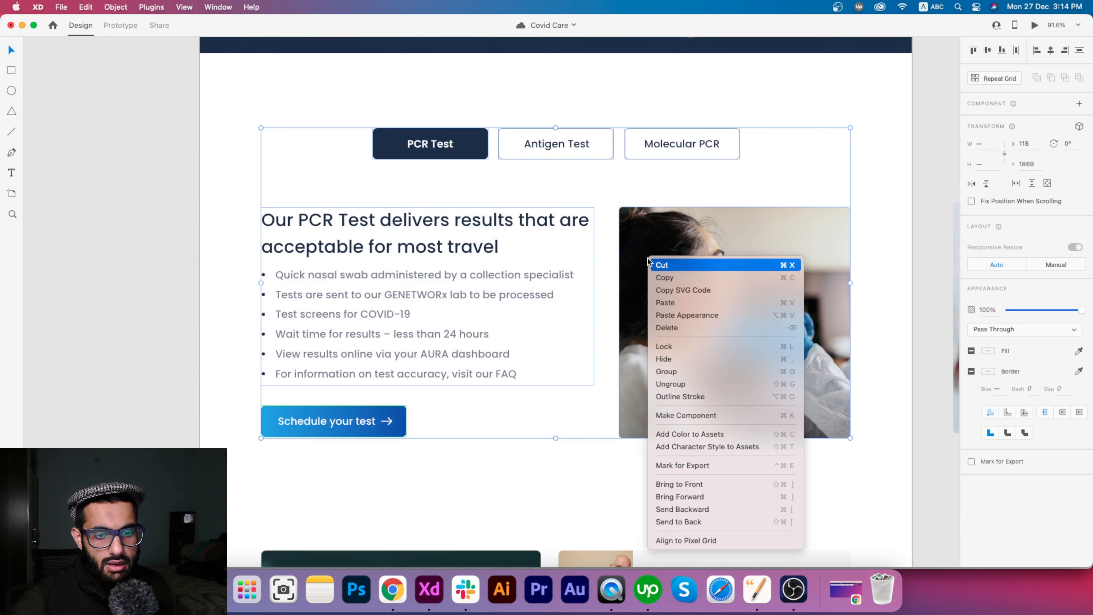
pyautogui.click(684, 371)
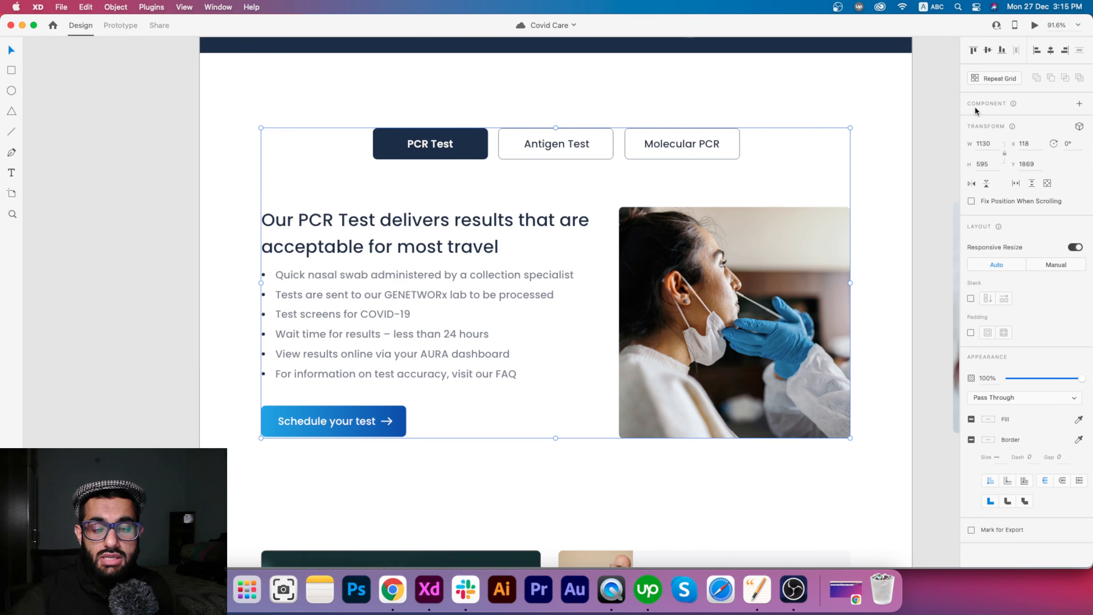
pyautogui.click(1081, 104)
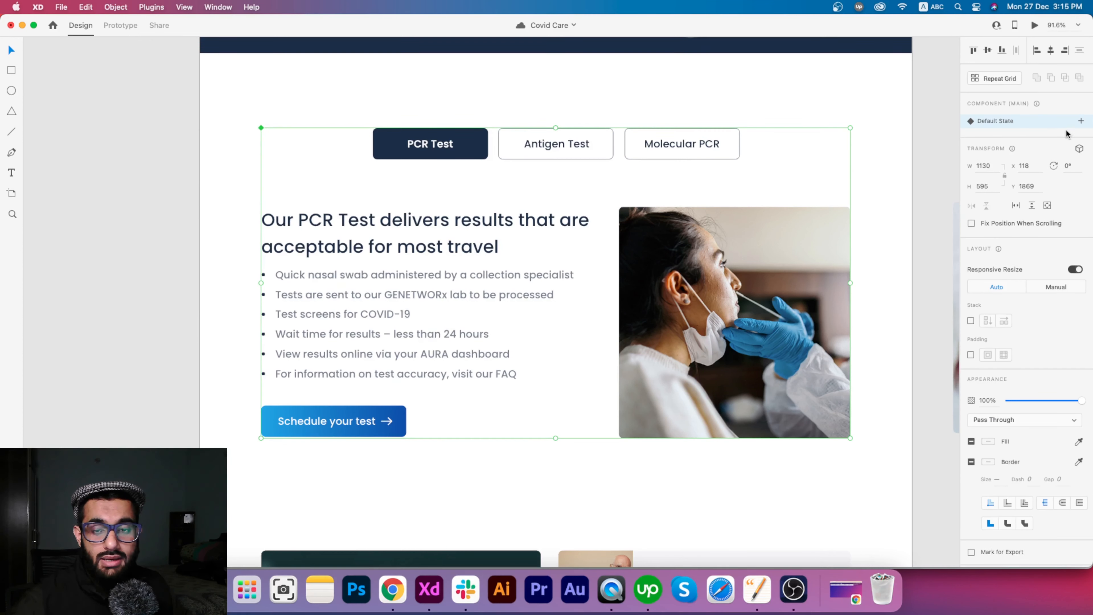
# - Add a new state named "Antigen Test" to the tab section component
pyautogui.click(1082, 121)
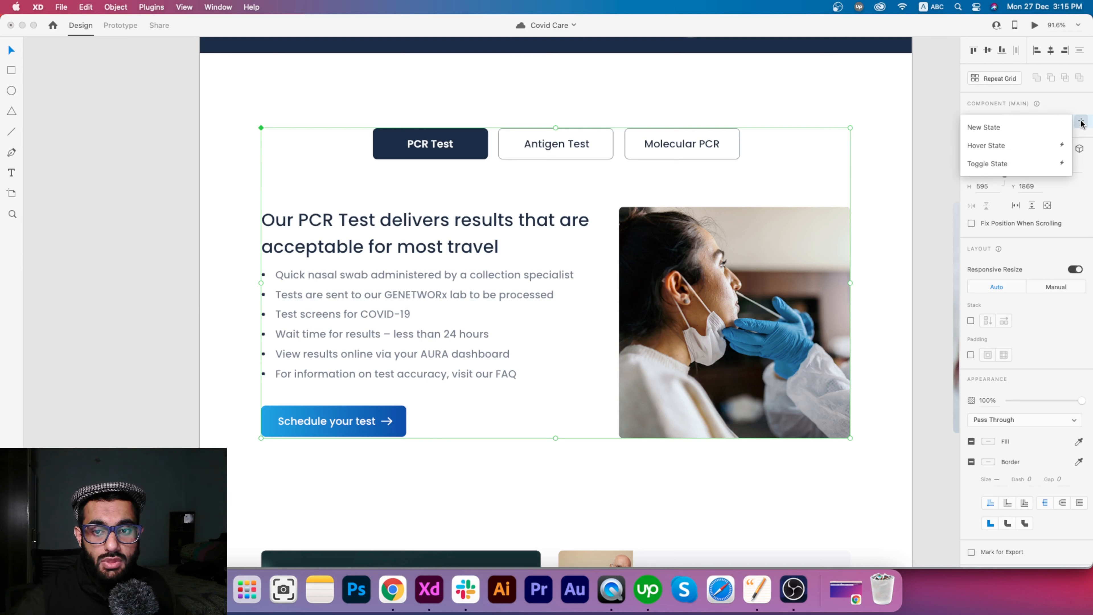
pyautogui.click(1021, 128)
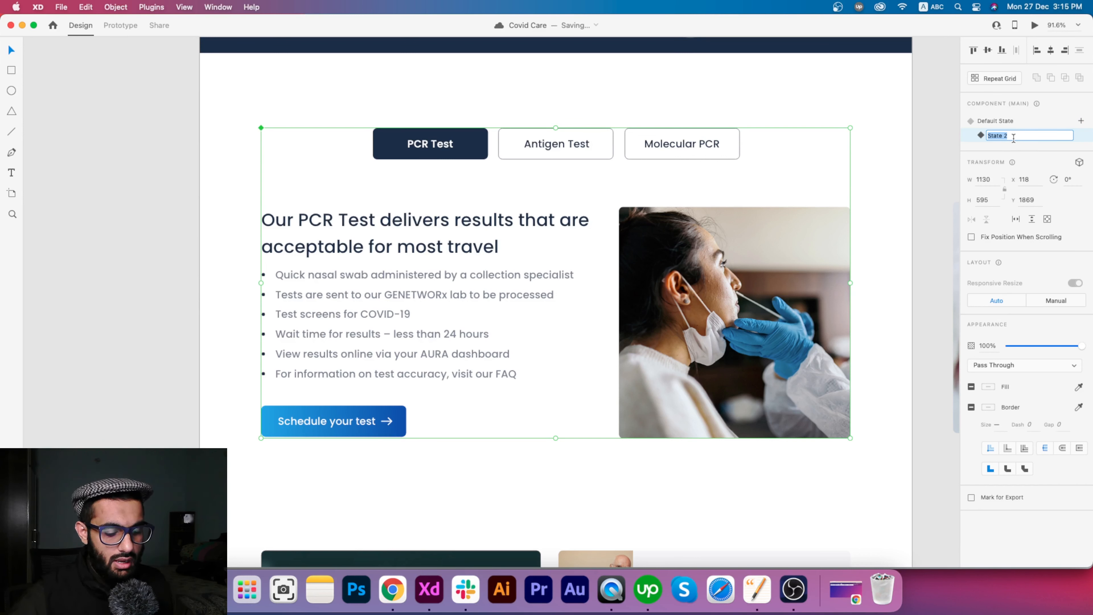
pyautogui.write('Antigen State')
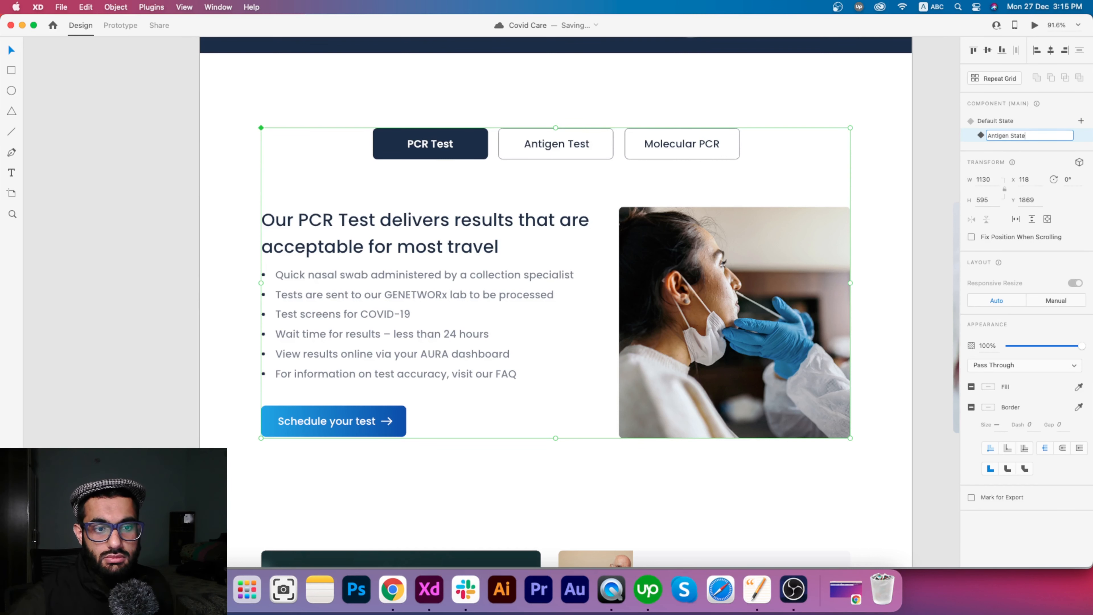
pyautogui.press('BackSpace')
pyautogui.press('BackSpace')
pyautogui.press('BackSpace')
pyautogui.press('BackSpace')
pyautogui.press('BackSpace')
pyautogui.write('Test')
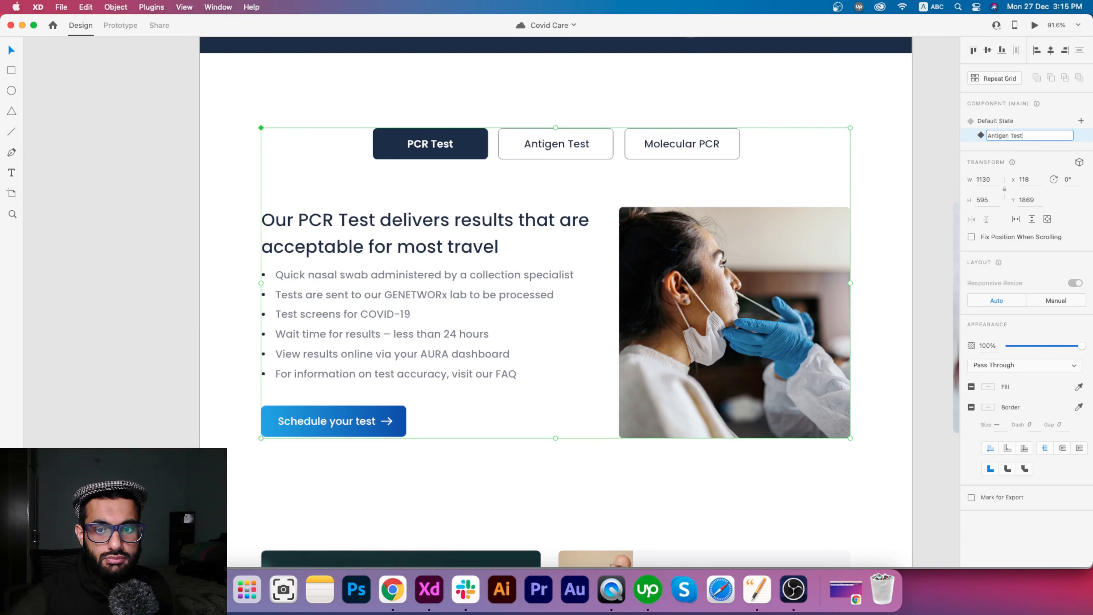
pyautogui.press('Return')
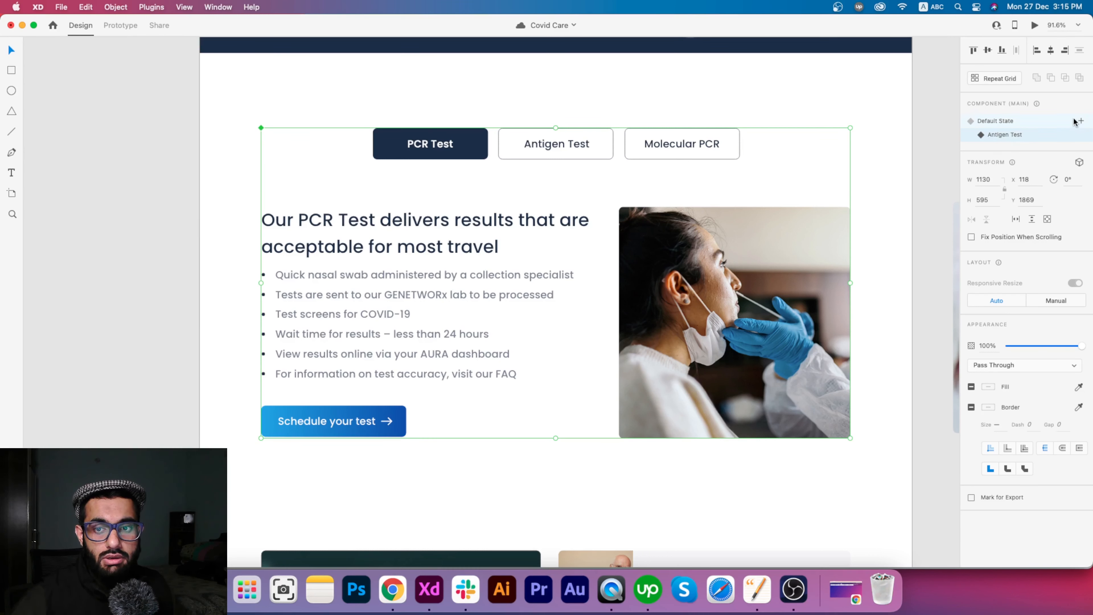
# - Add another new state named "Molecular PCR" to the tab section component
pyautogui.click(1081, 122)
pyautogui.click(1041, 126)
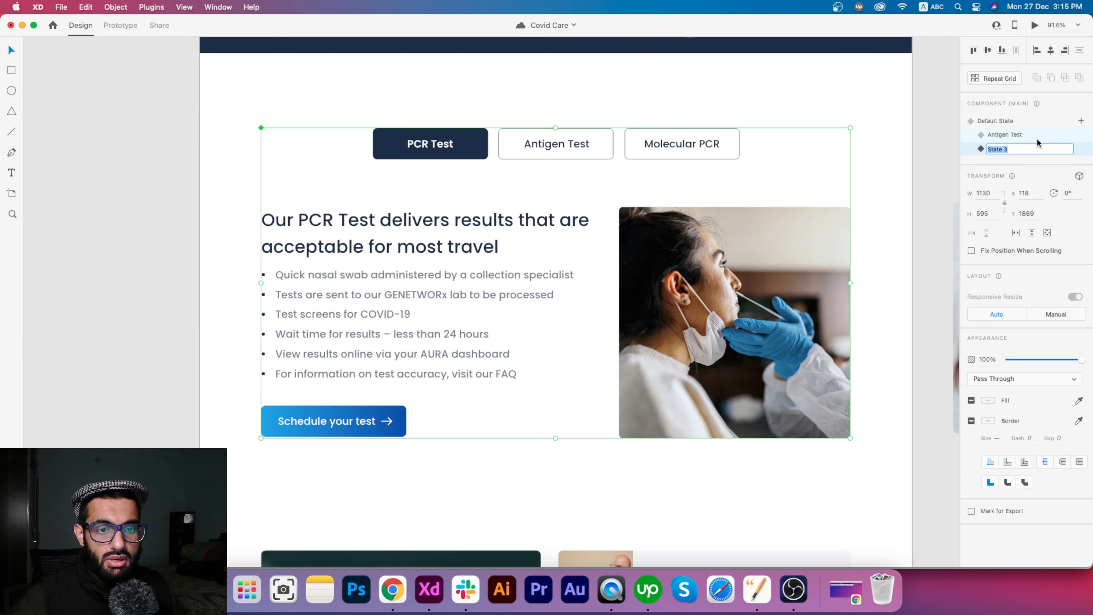
pyautogui.write('Molecula')
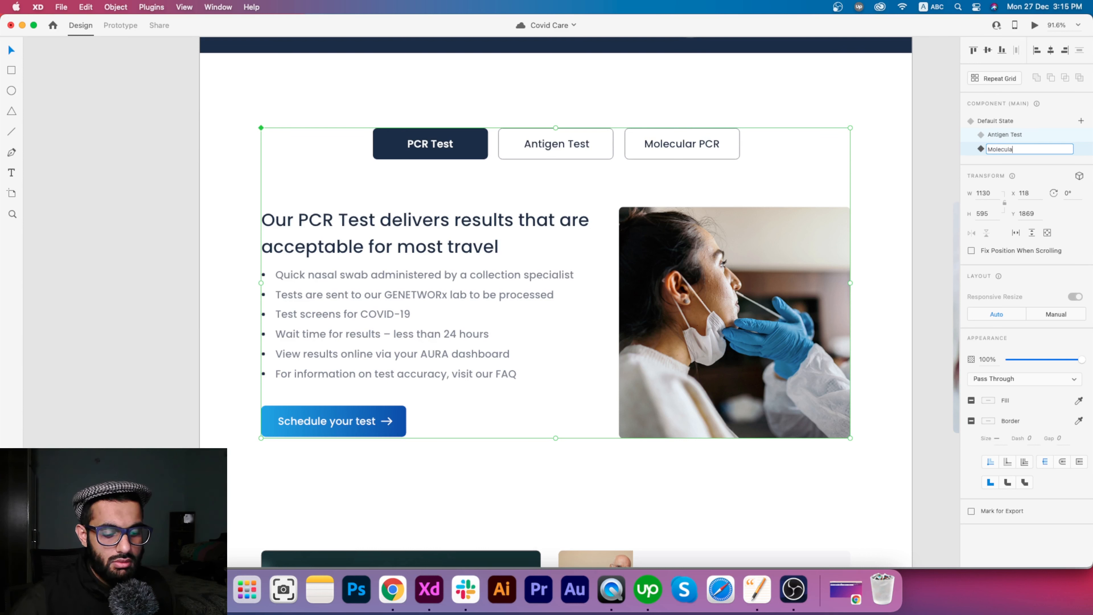
pyautogui.write('r PCR')
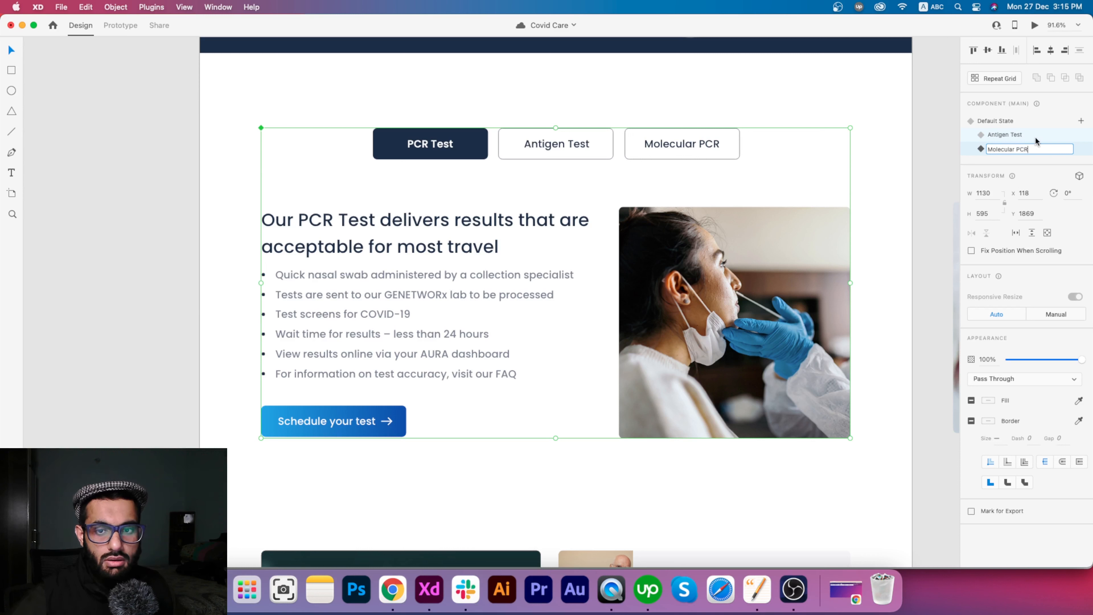
pyautogui.click(1064, 136)
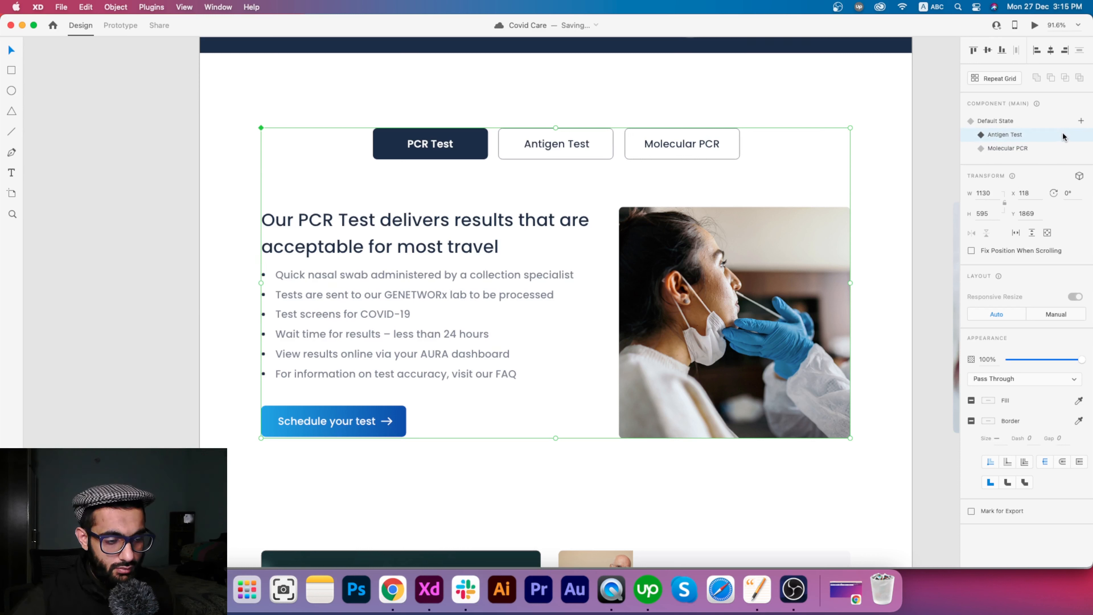
# - Switch the component to the Antigen Test state and copy the antigen test kit photo beside the artboard
pyautogui.click(1012, 122)
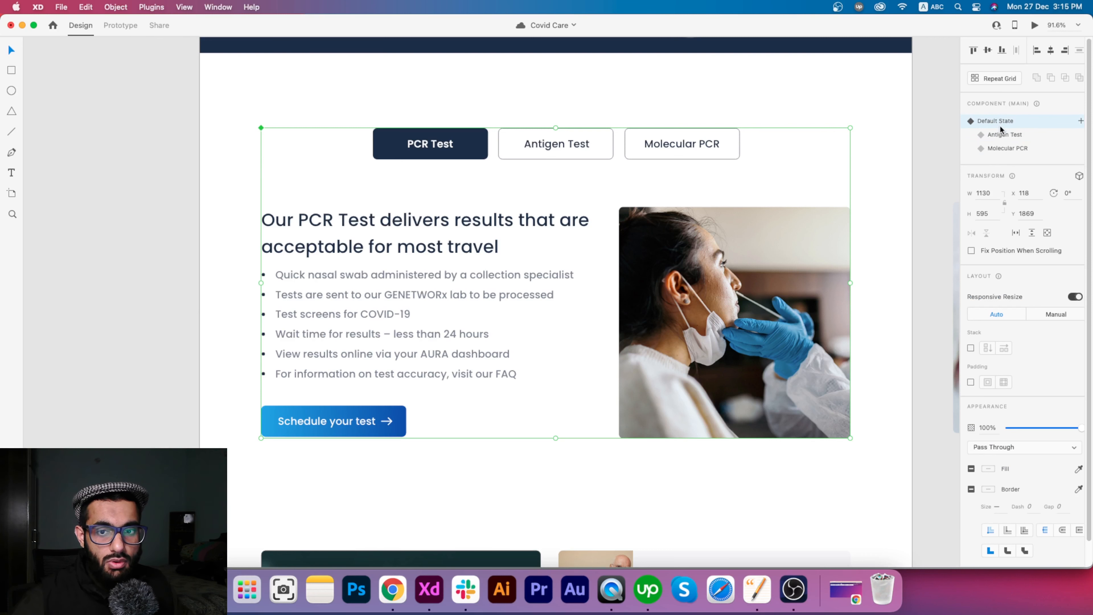
pyautogui.click(1014, 134)
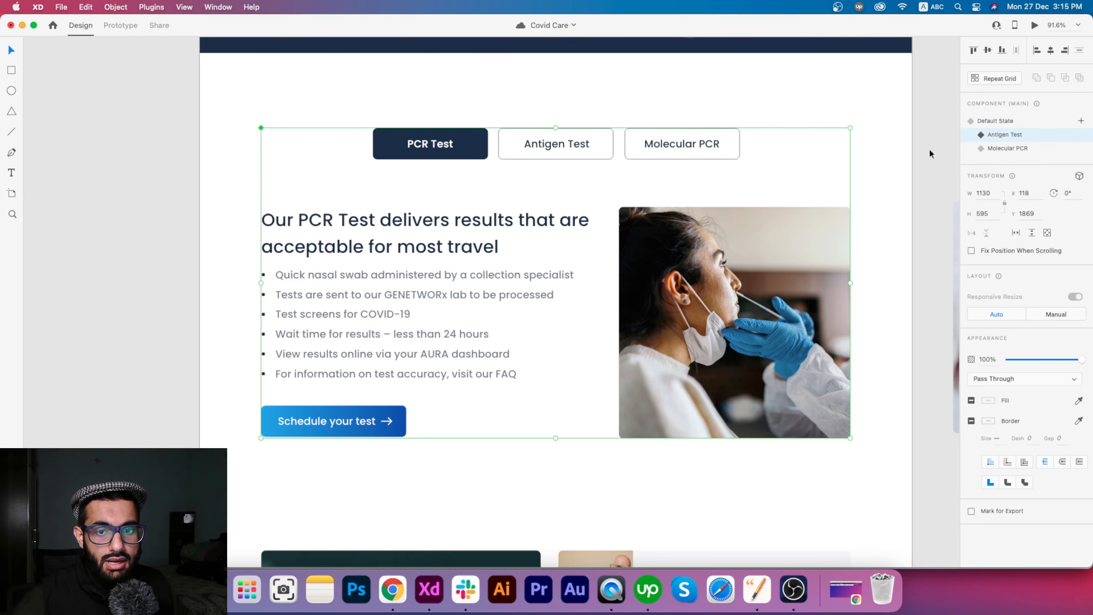
pyautogui.moveTo(903, 205); pyautogui.dragTo(620, 198)
pyautogui.scroll(-2, 621, 196)
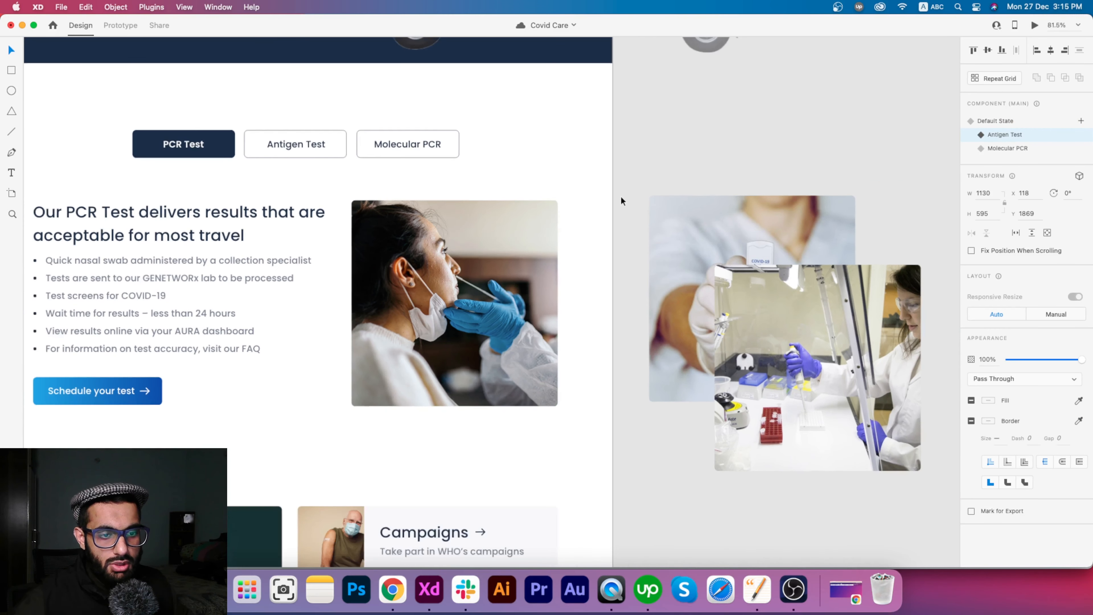
pyautogui.moveTo(719, 217); pyautogui.dragTo(802, 227)
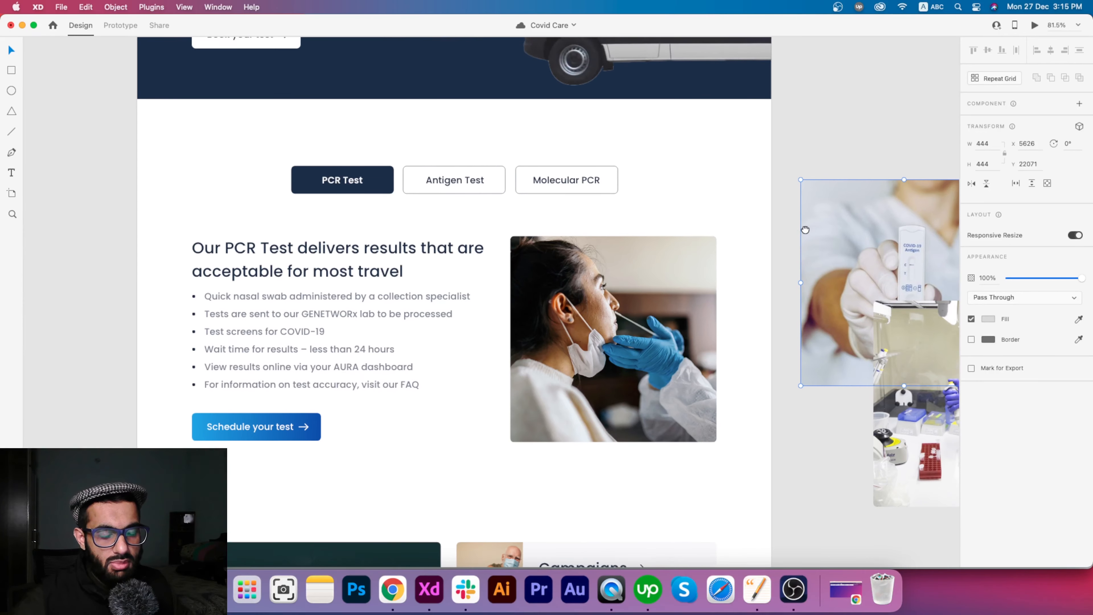
pyautogui.rightClick(831, 223)
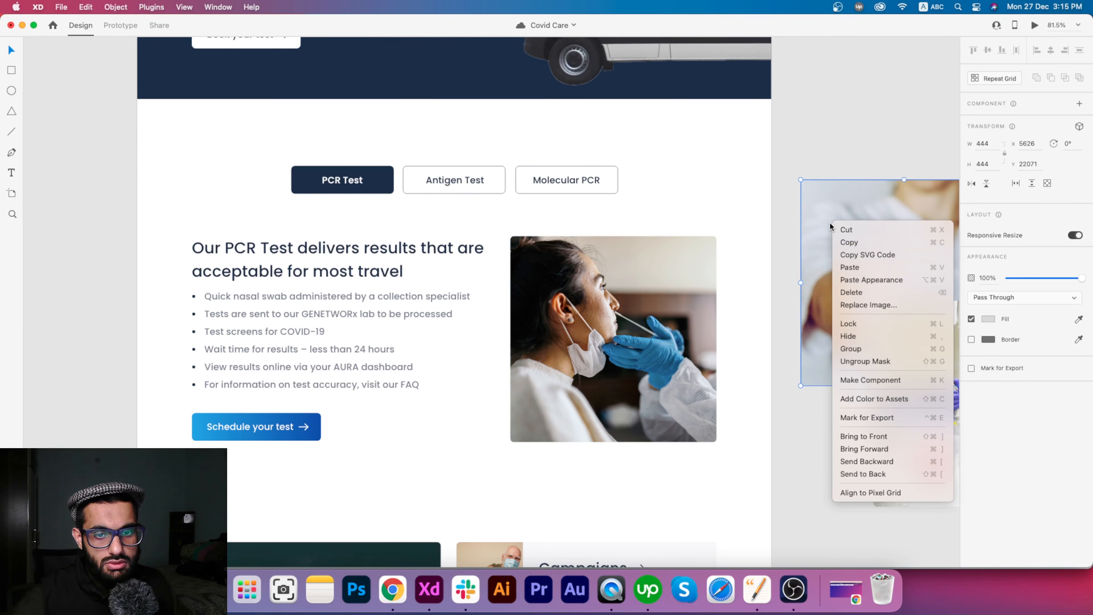
pyautogui.click(848, 242)
# - Paste the test kit photo into the Antigen Test state and place it exactly over the nasal swab photo
pyautogui.click(787, 232)
pyautogui.click(590, 264)
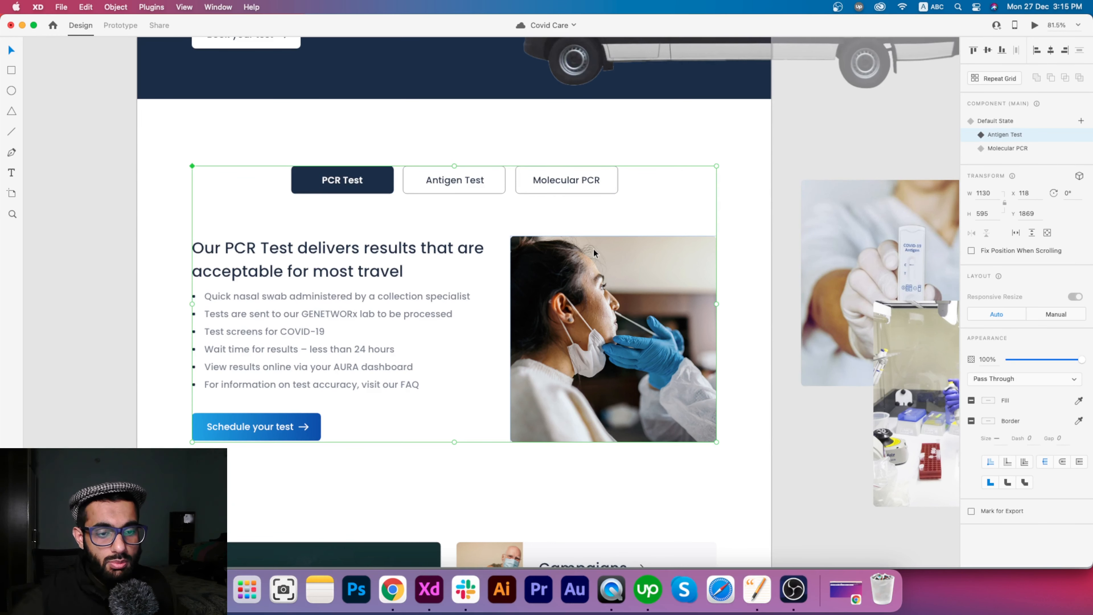
pyautogui.doubleClick(594, 252)
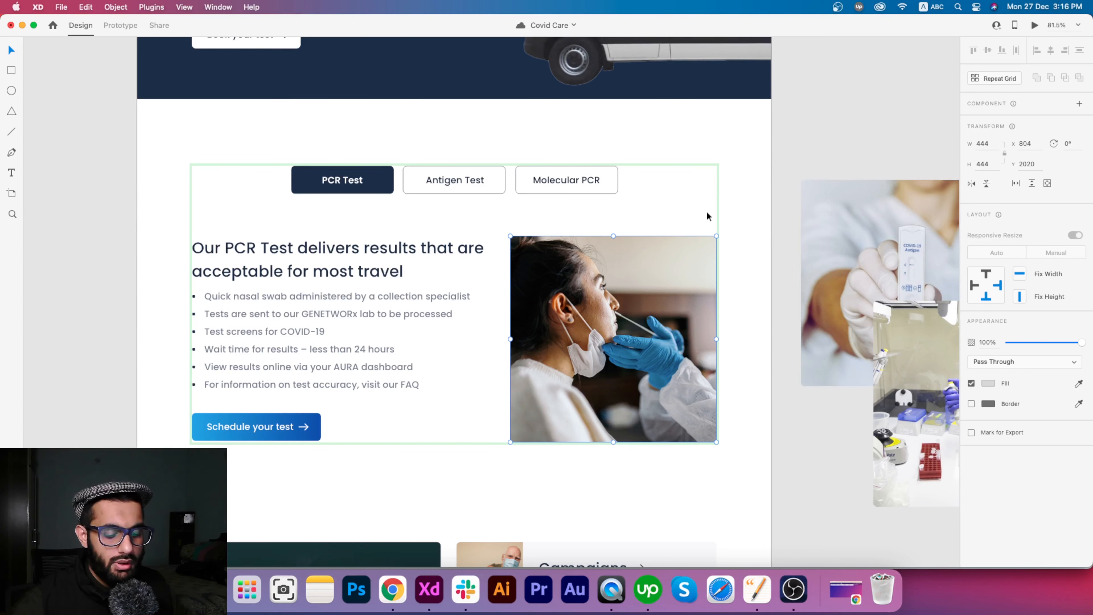
pyautogui.press('super+v')
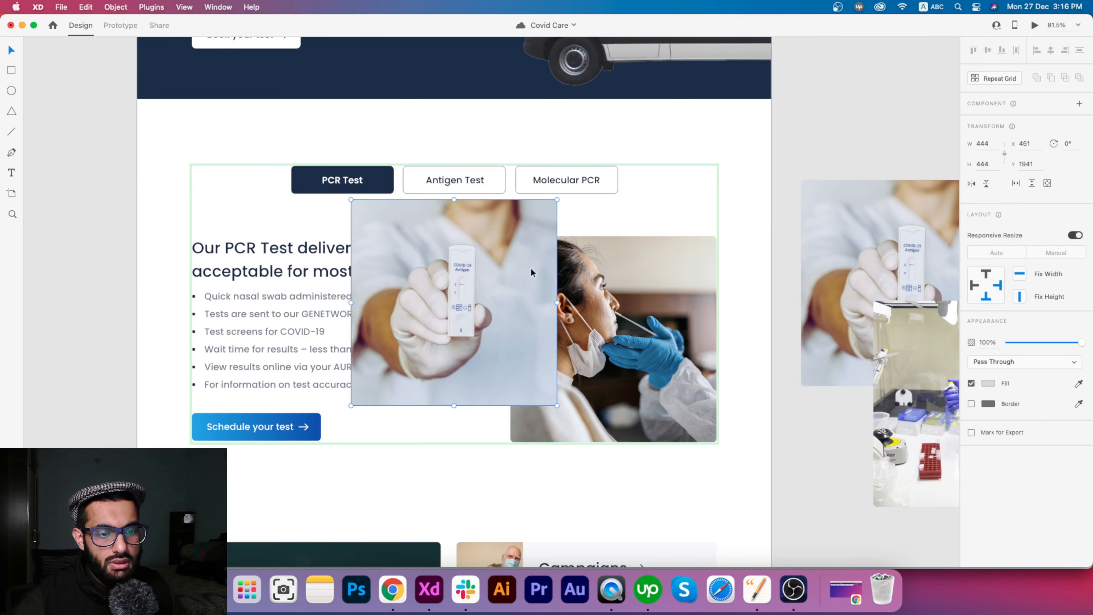
pyautogui.moveTo(530, 265); pyautogui.dragTo(671, 315)
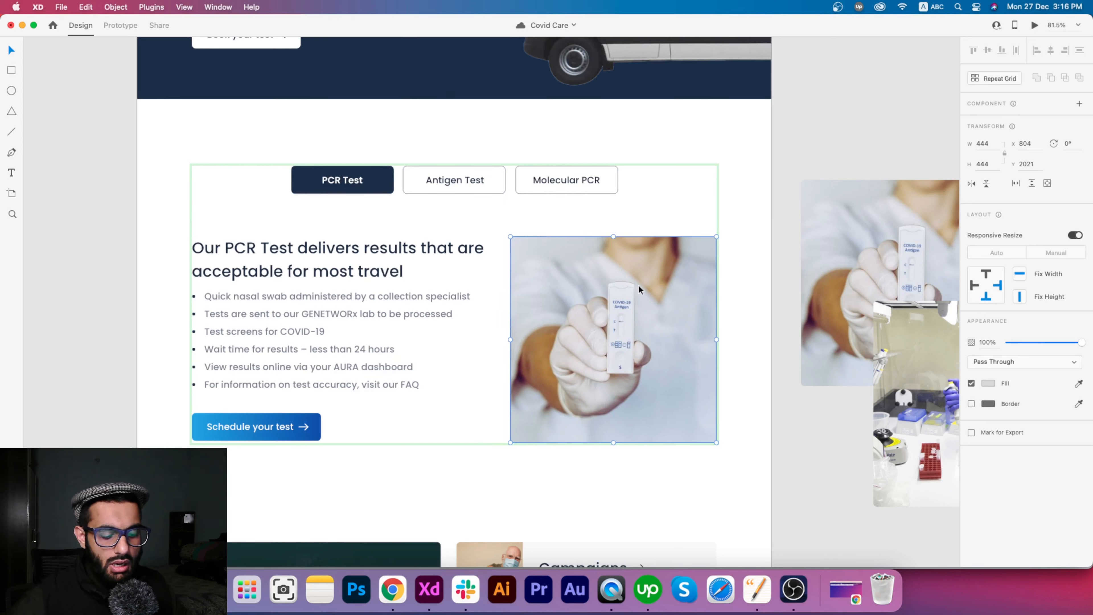
# - Send the test kit photo behind the nasal swab photo and delete the swab photo from the Antigen Test state
pyautogui.press('shift+super+bracketleft')
pyautogui.press('super+z')
pyautogui.press('super+shift+z')
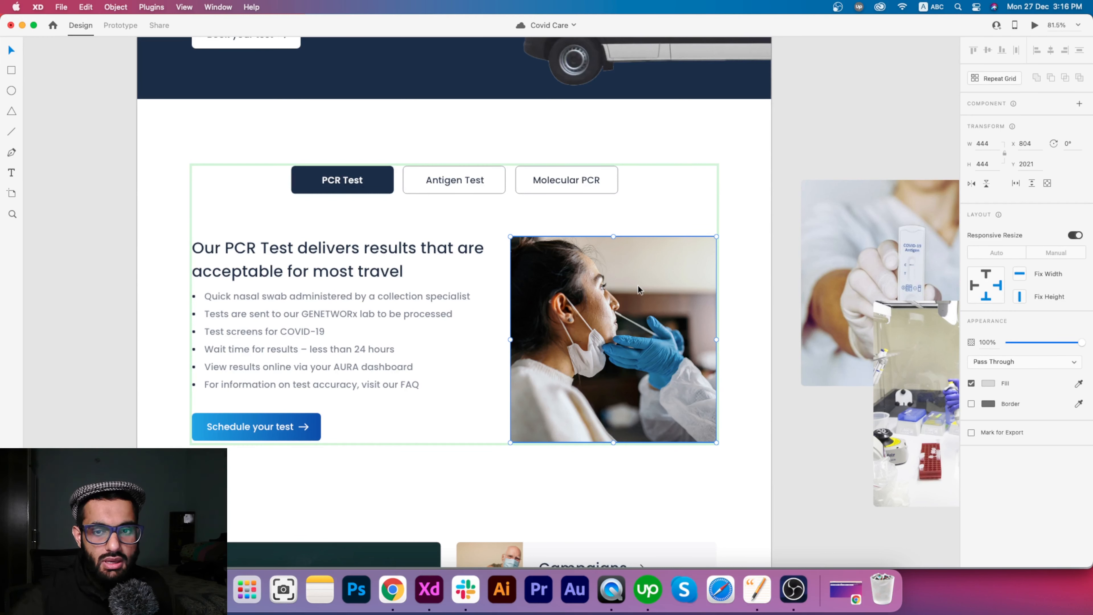
pyautogui.press('Up')
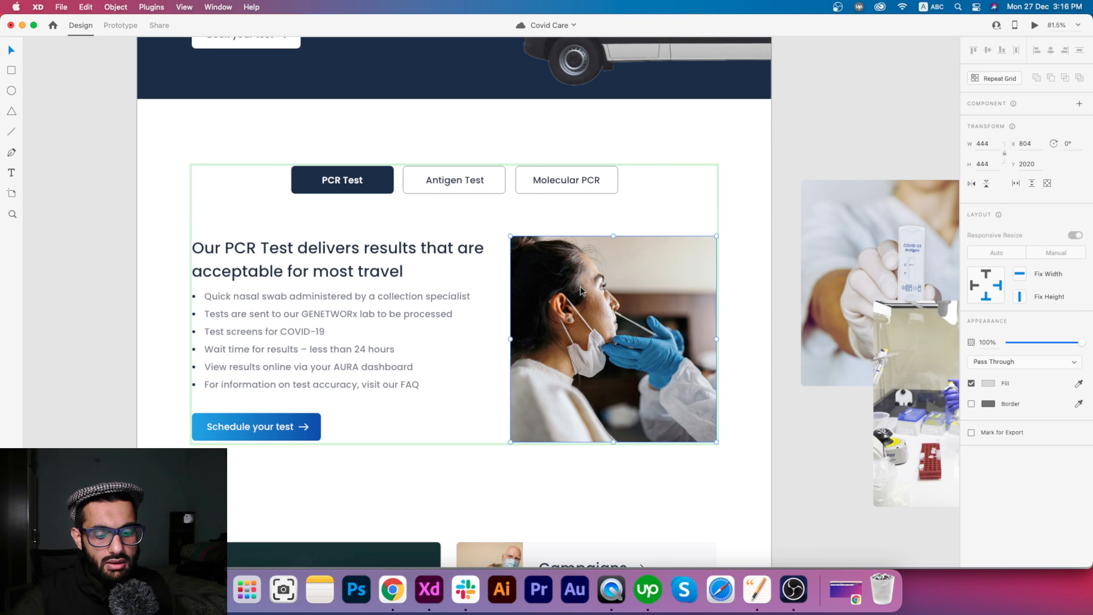
pyautogui.press('Delete')
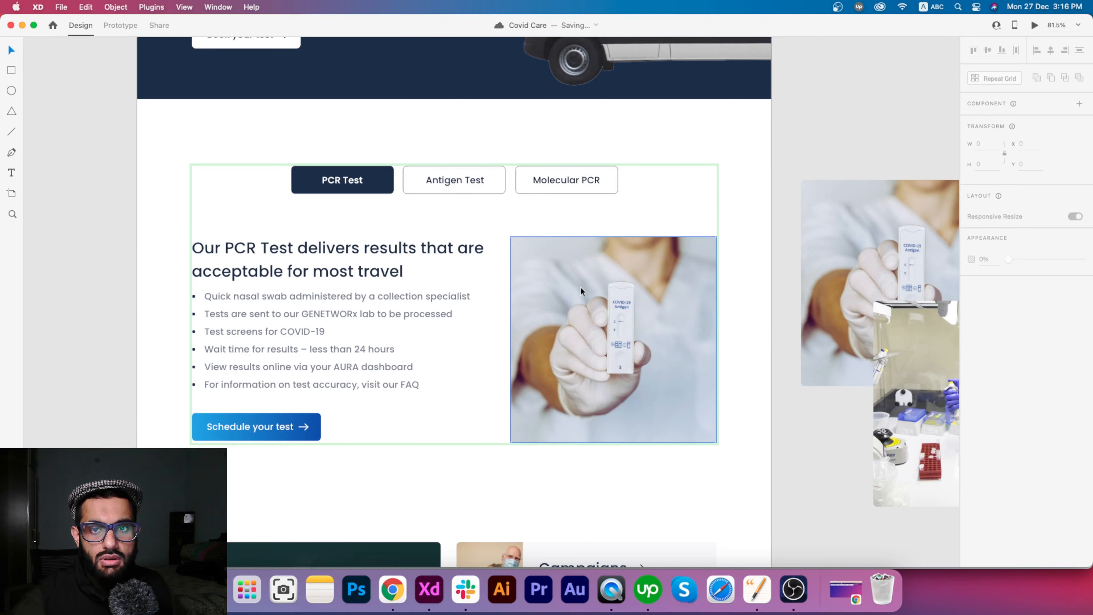
pyautogui.click(643, 267)
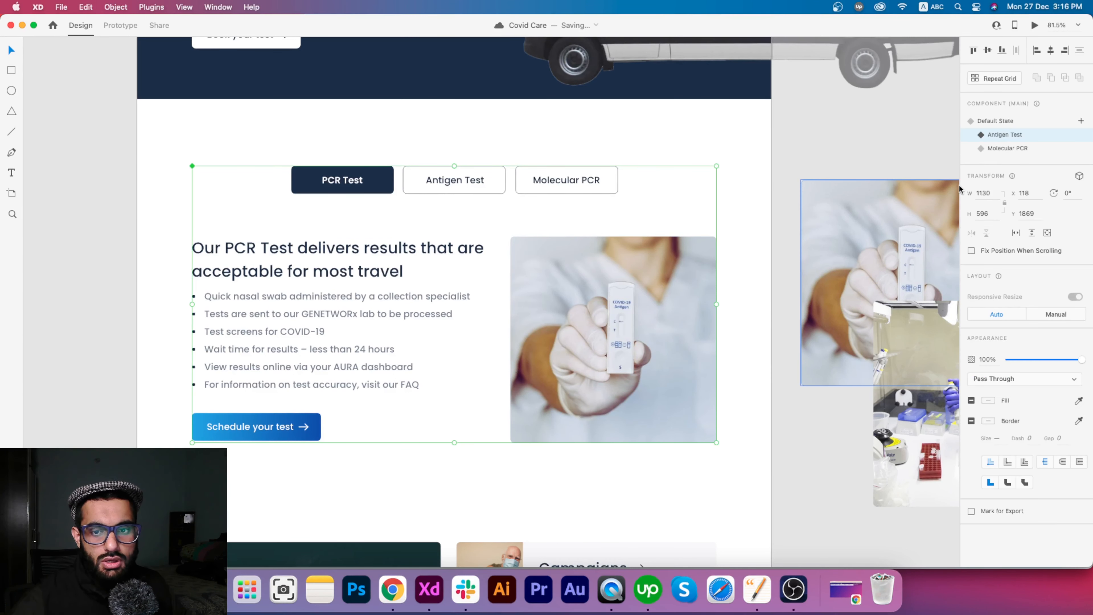
# - Switch the component to the Molecular PCR state and copy the laboratory photo beside the artboard
pyautogui.click(990, 149)
pyautogui.click(752, 169)
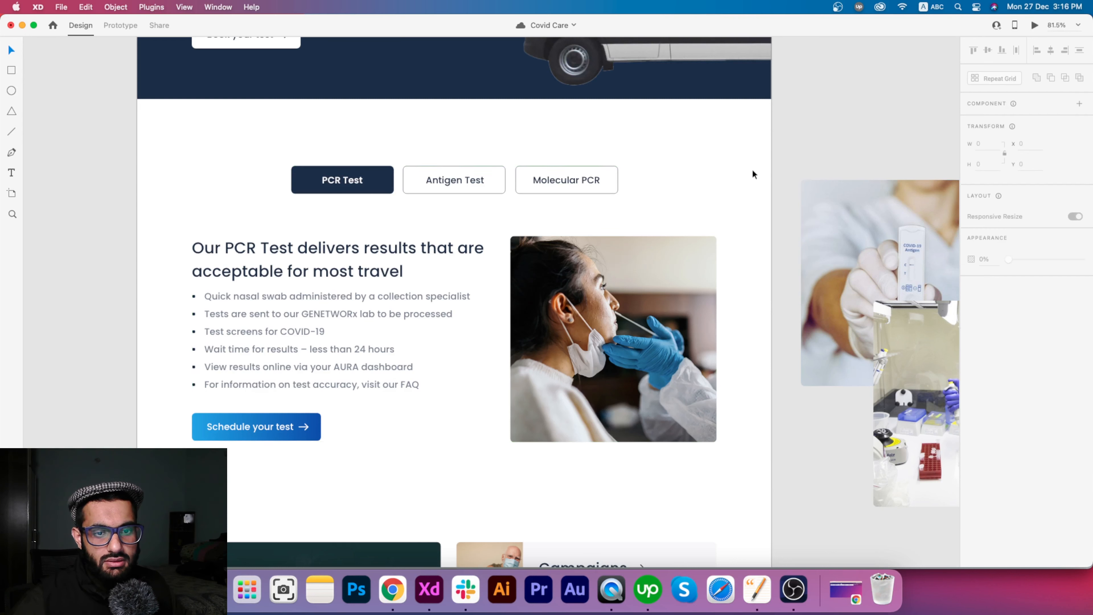
pyautogui.hscroll(7, 752, 173)
pyautogui.scroll(-2, 752, 172)
pyautogui.click(757, 321)
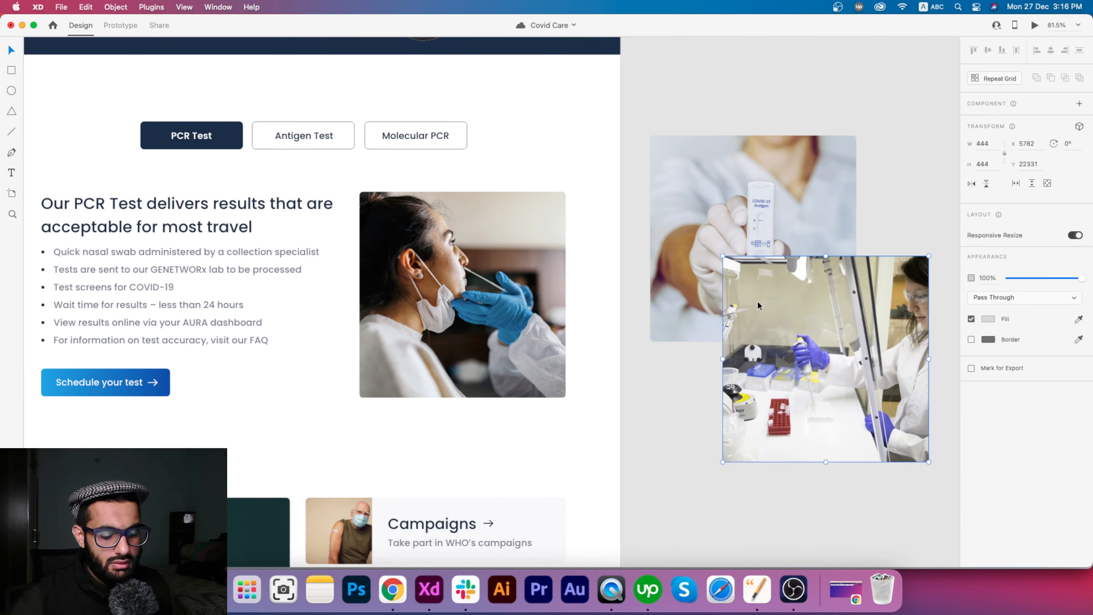
pyautogui.rightClick(758, 302)
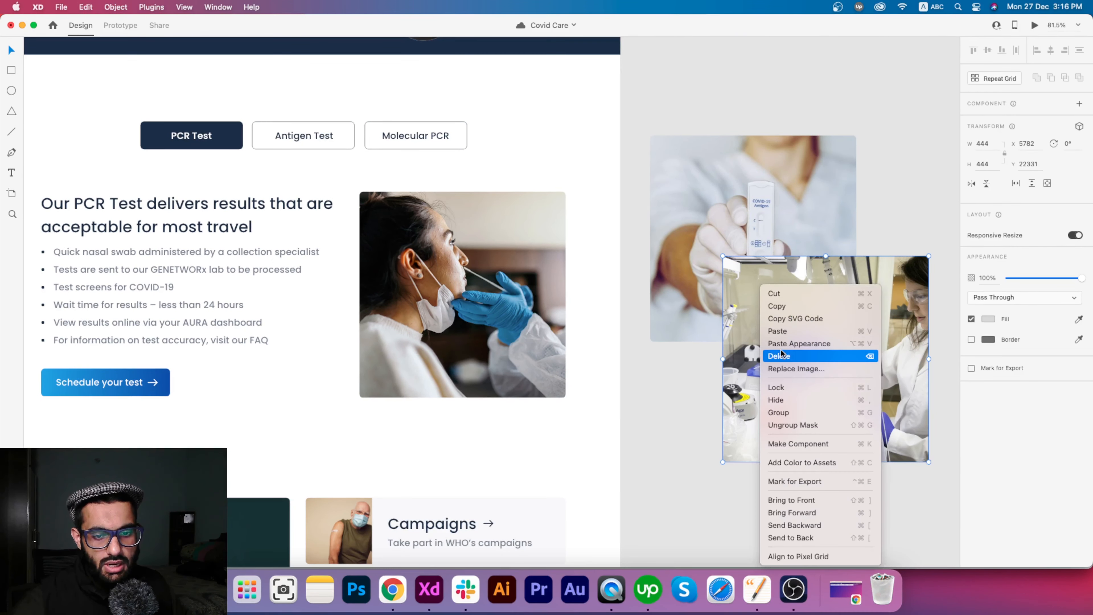
pyautogui.click(776, 305)
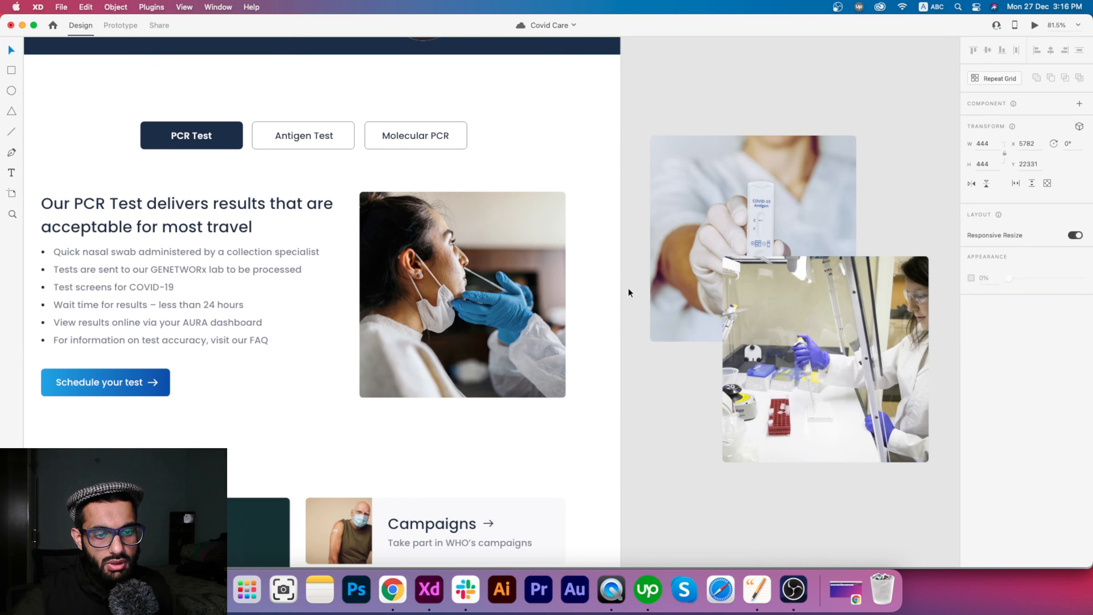
# - Paste the laboratory photo into the Molecular PCR state and place it exactly over the nasal swab photo
pyautogui.click(628, 288)
pyautogui.hscroll(-8, 628, 289)
pyautogui.scroll(2, 628, 288)
pyautogui.click(635, 285)
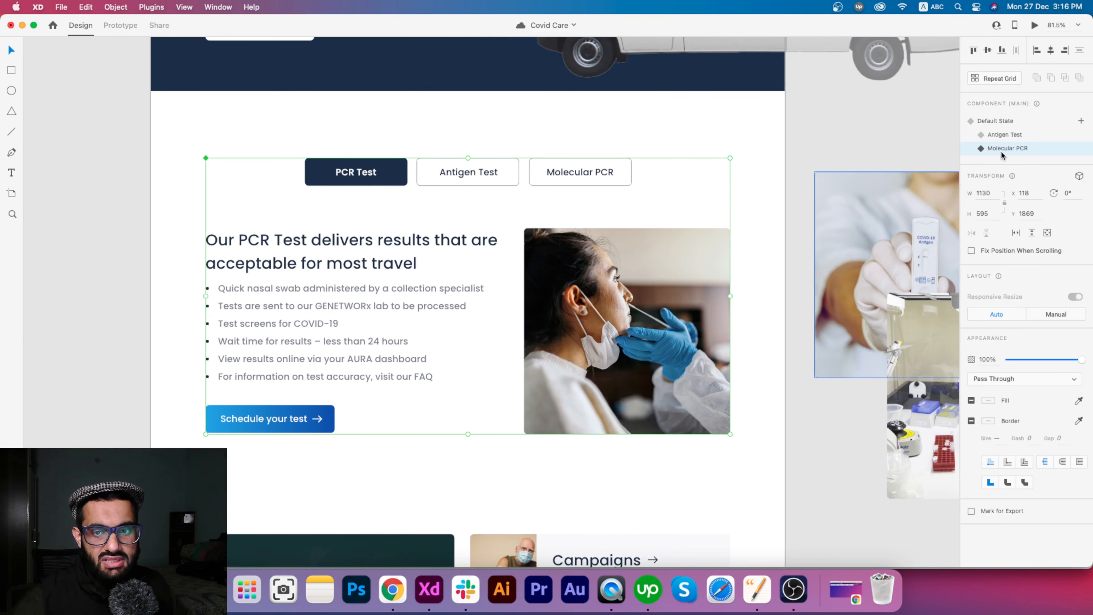
pyautogui.doubleClick(591, 272)
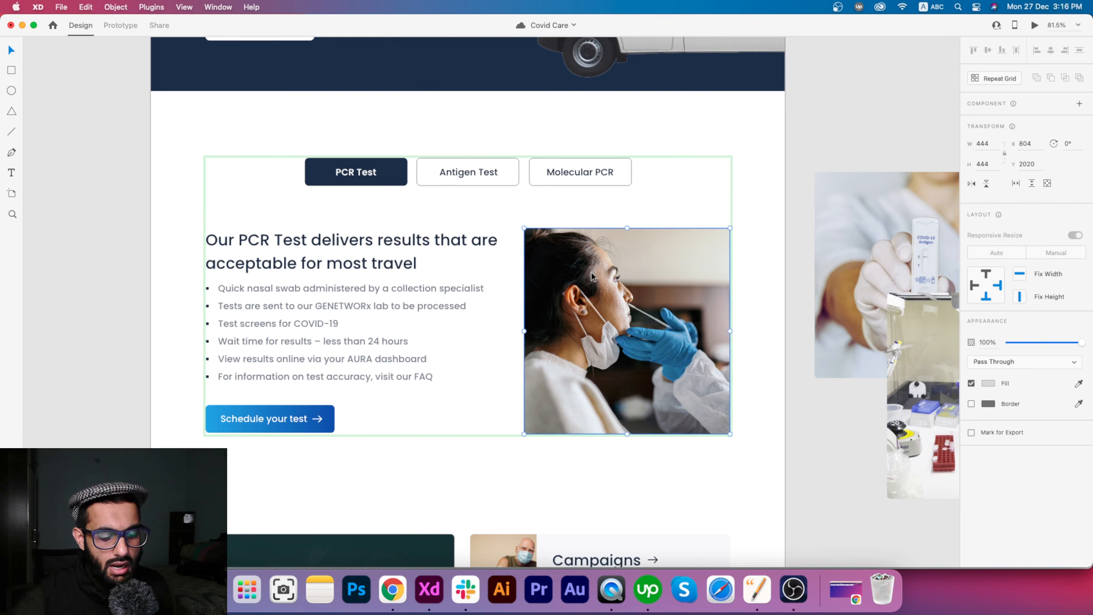
pyautogui.press('super+v')
pyautogui.moveTo(516, 265); pyautogui.dragTo(658, 293)
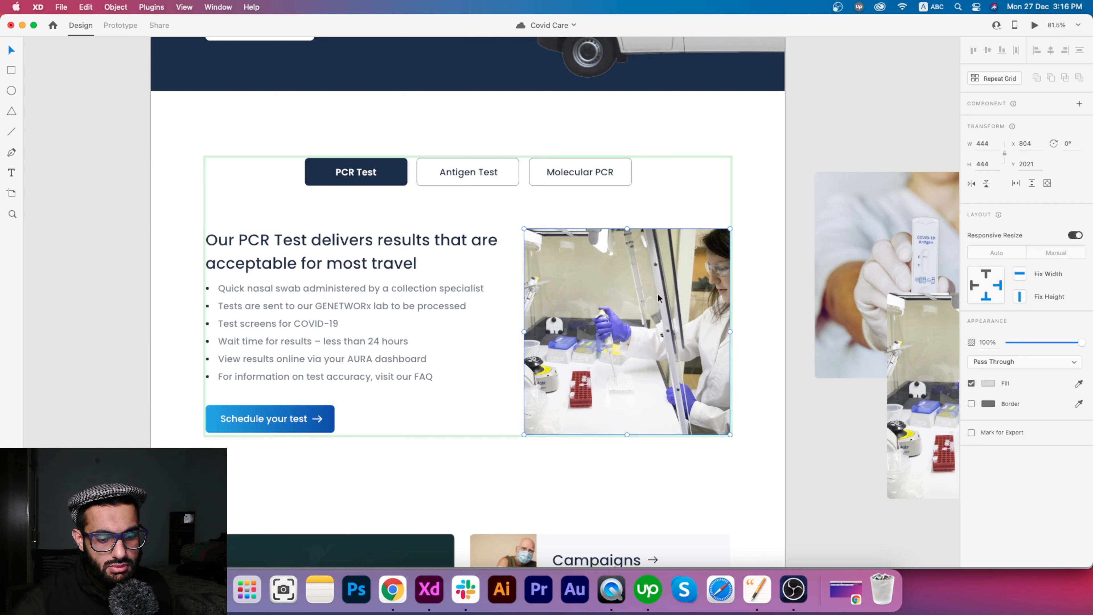
# - Send the laboratory photo behind the nasal swab photo and delete the swab photo from the Molecular PCR state
pyautogui.press('super+shift+bracketright')
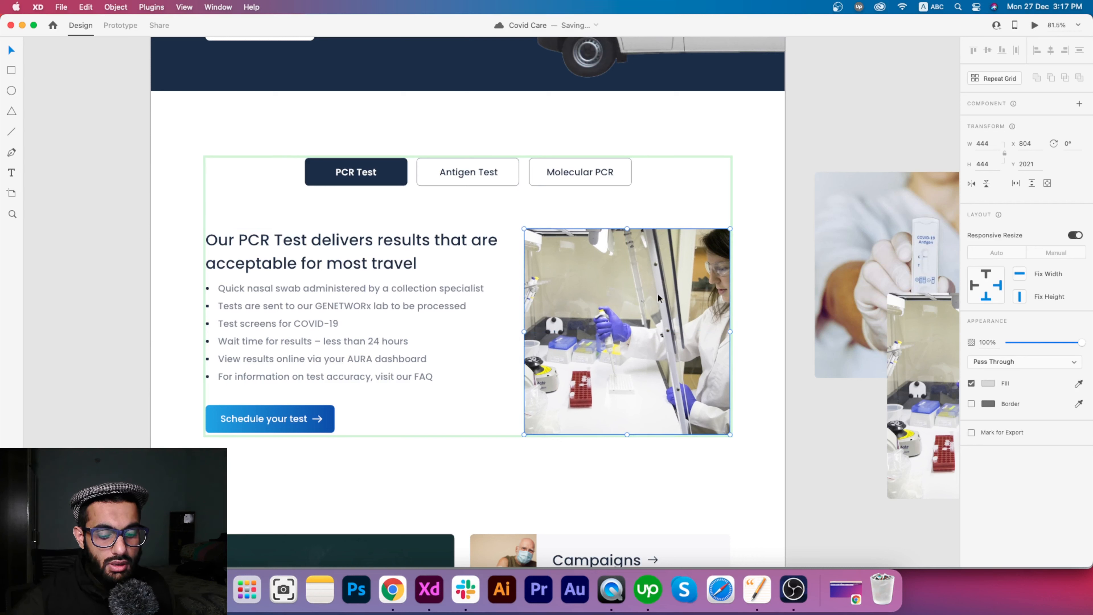
pyautogui.press('super+bracketleft')
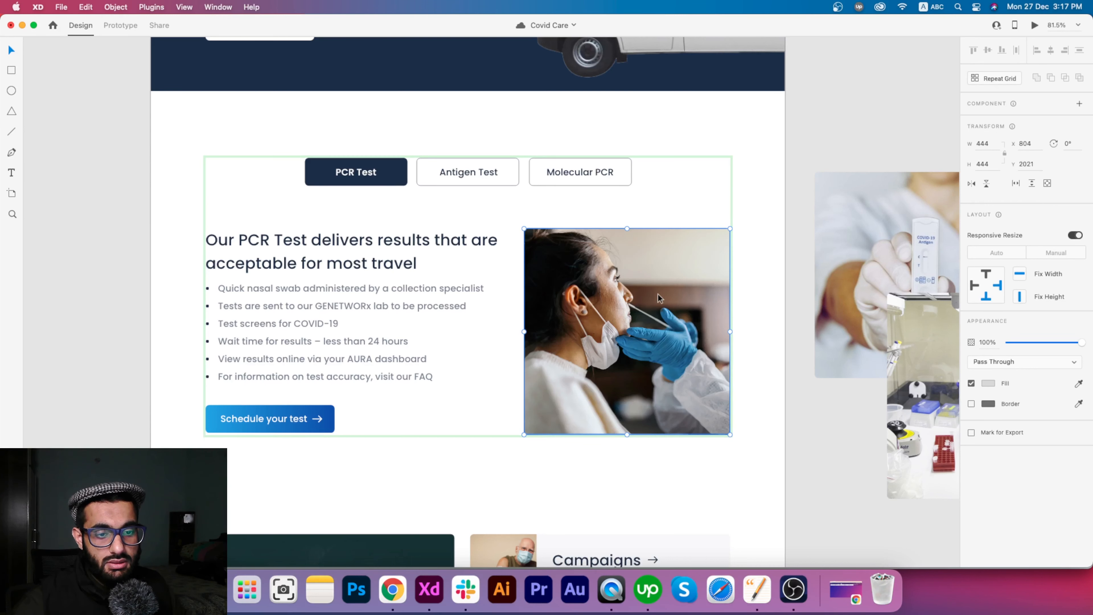
pyautogui.press('super+bracketright')
pyautogui.press('super+bracketleft')
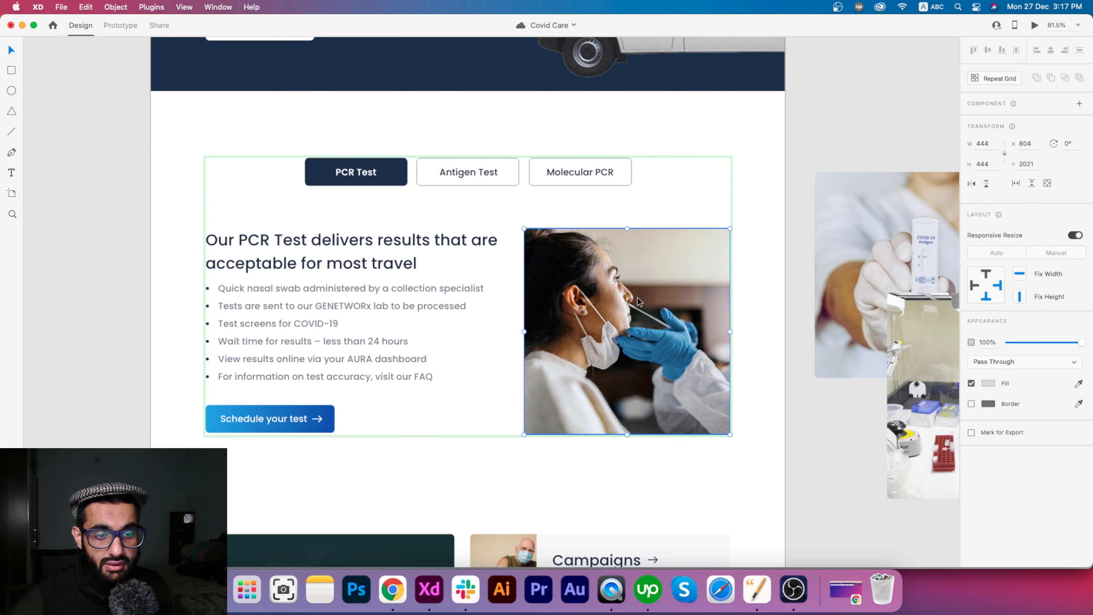
pyautogui.moveTo(668, 281); pyautogui.dragTo(669, 280)
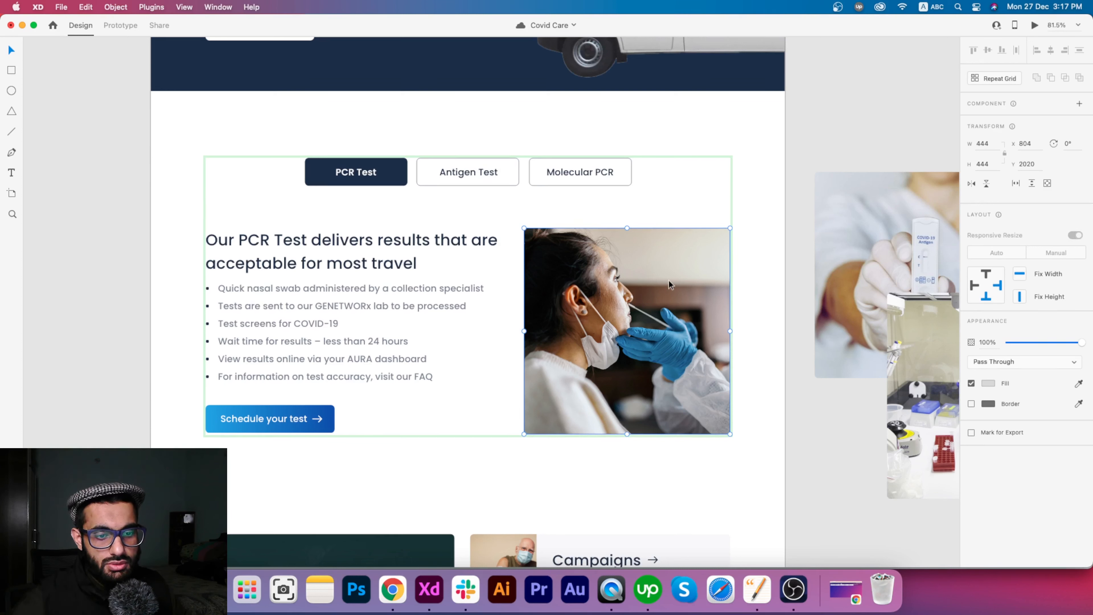
pyautogui.press('super+v')
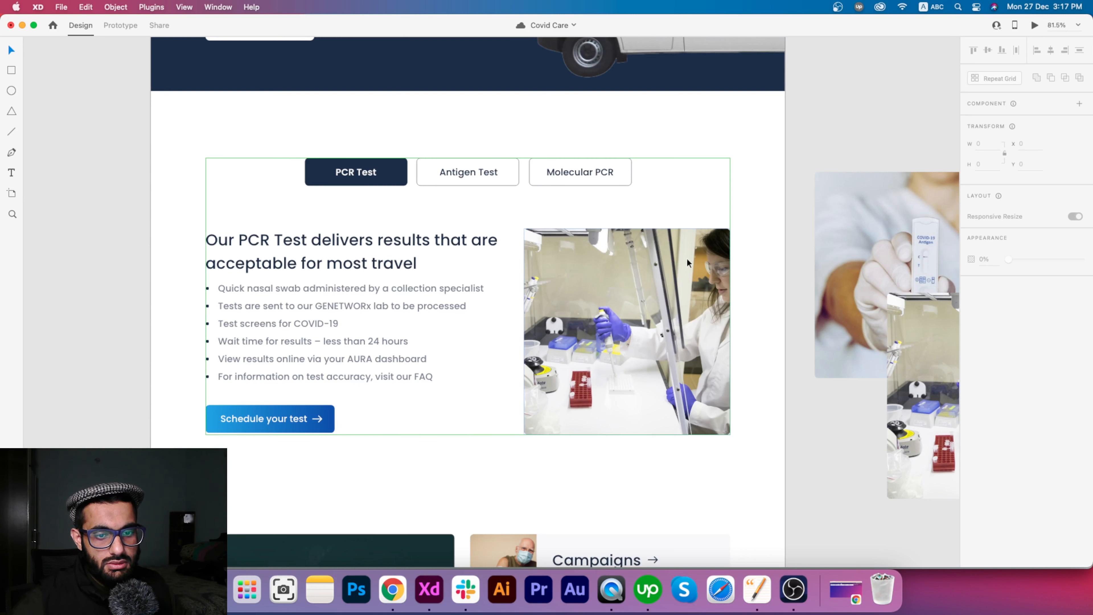
pyautogui.click(687, 263)
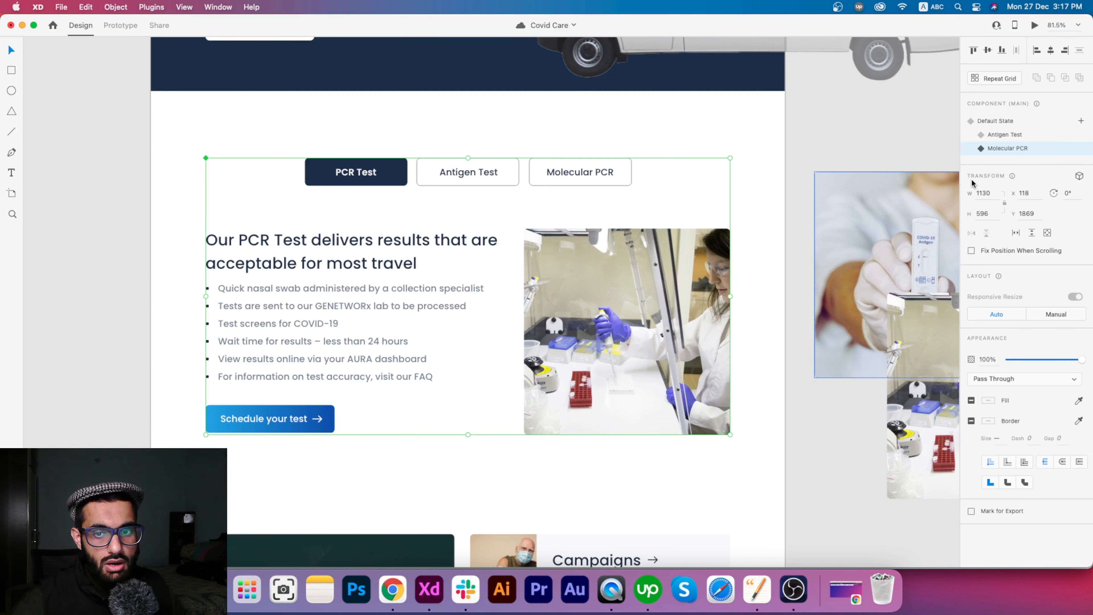
# - In the Antigen Test state, replace the word "PCR" in the section heading with "Antigen"
pyautogui.click(1003, 121)
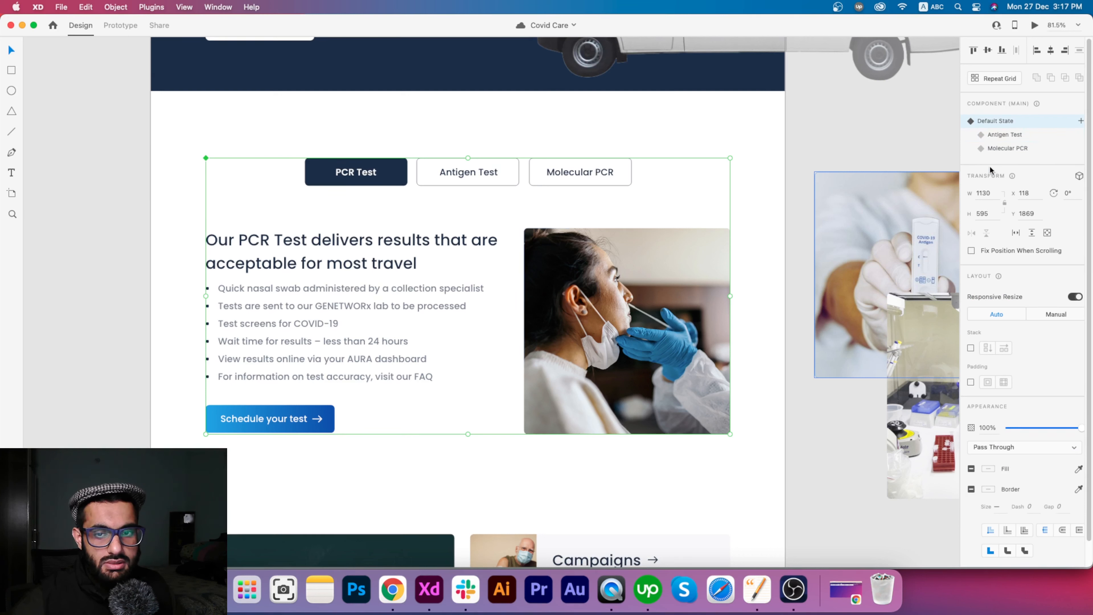
pyautogui.click(1008, 135)
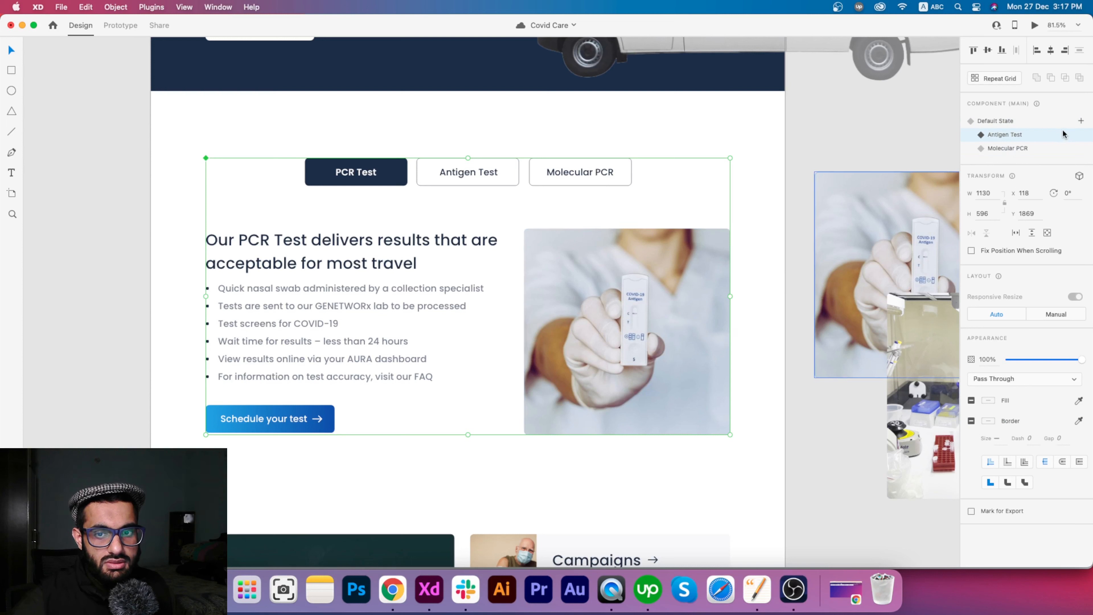
pyautogui.click(1025, 148)
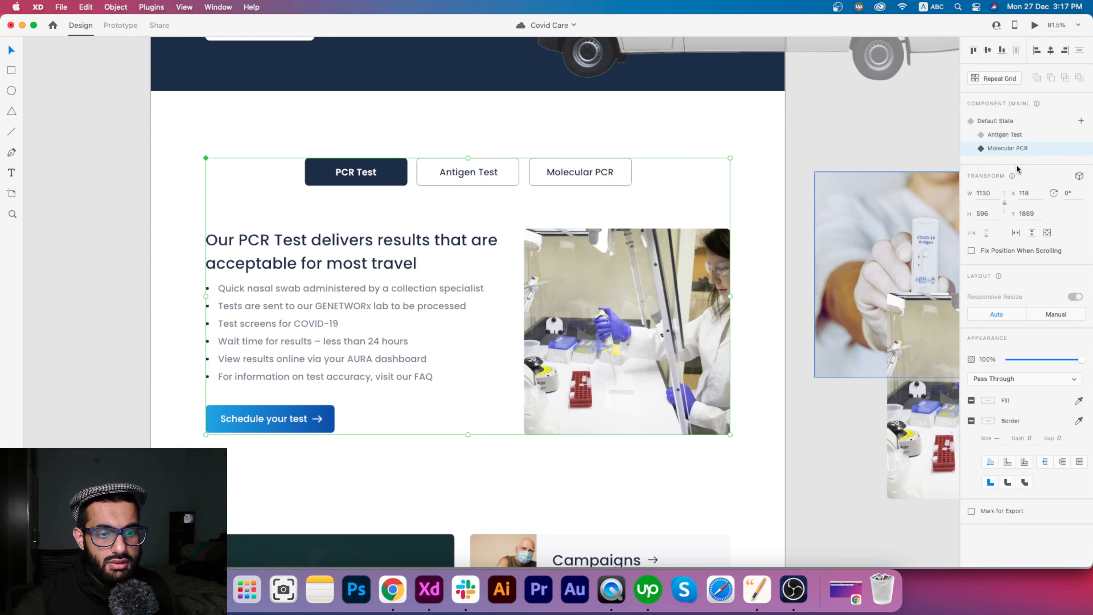
pyautogui.click(993, 122)
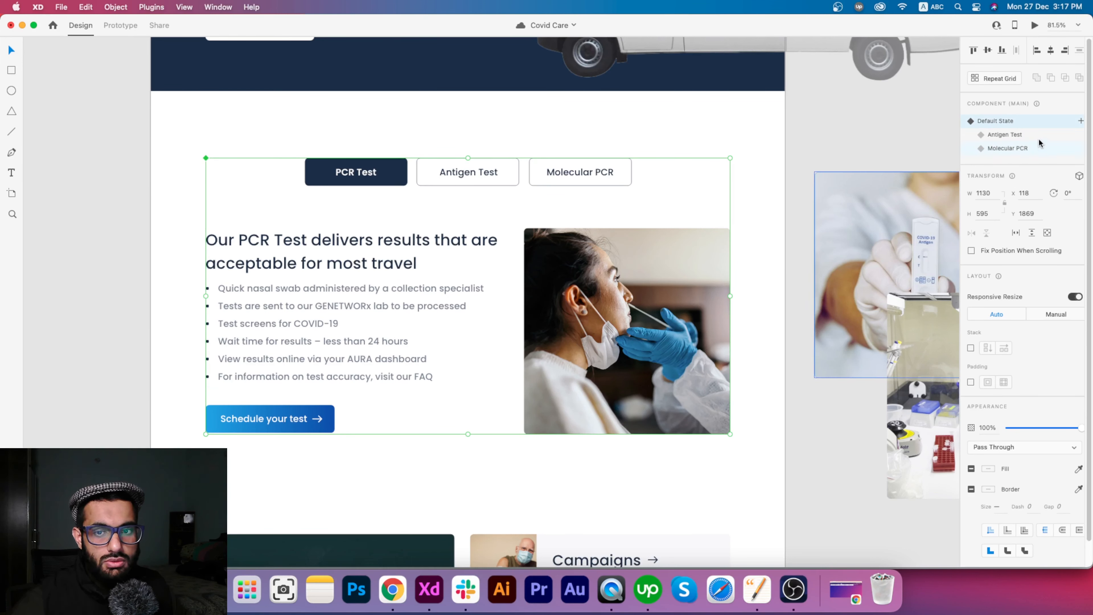
pyautogui.click(1016, 136)
pyautogui.doubleClick(252, 247)
pyautogui.click(244, 244)
pyautogui.doubleClick(248, 243)
pyautogui.moveTo(238, 240); pyautogui.dragTo(270, 239)
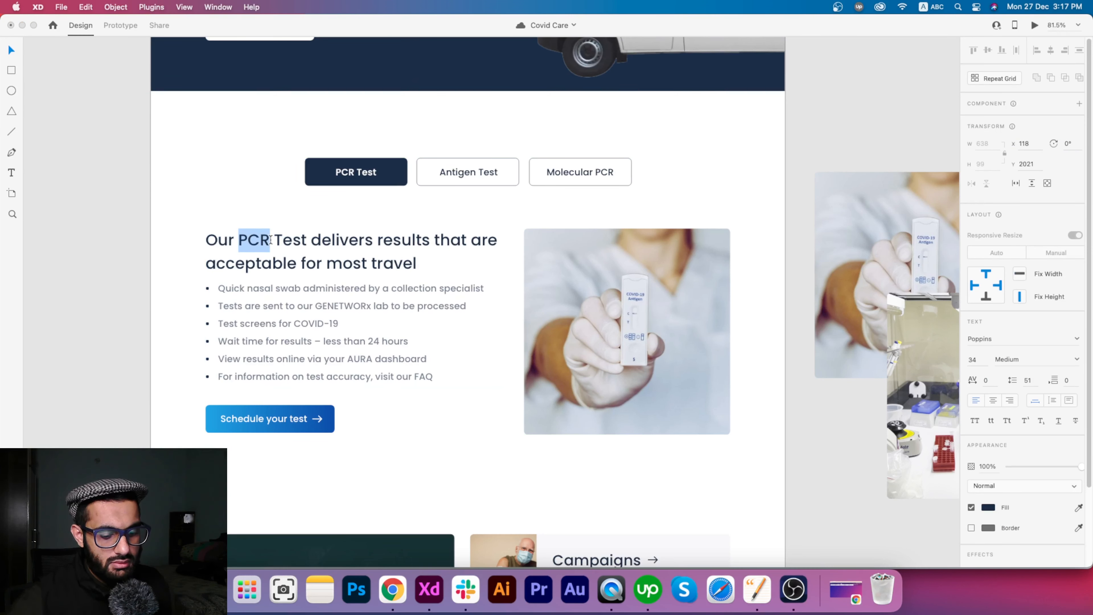
pyautogui.write('Antigen')
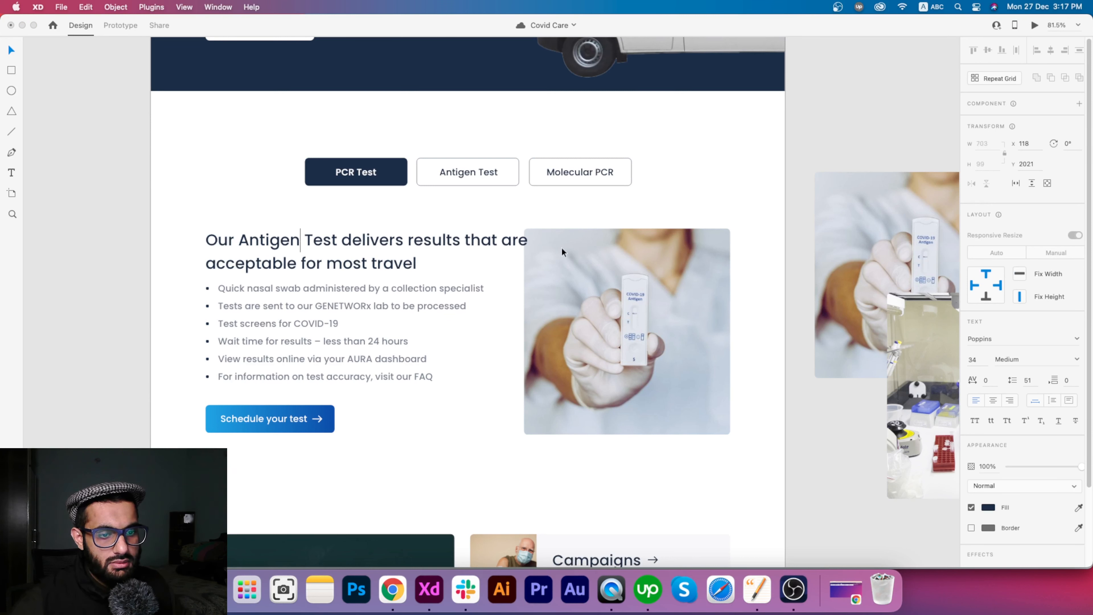
pyautogui.press('Escape')
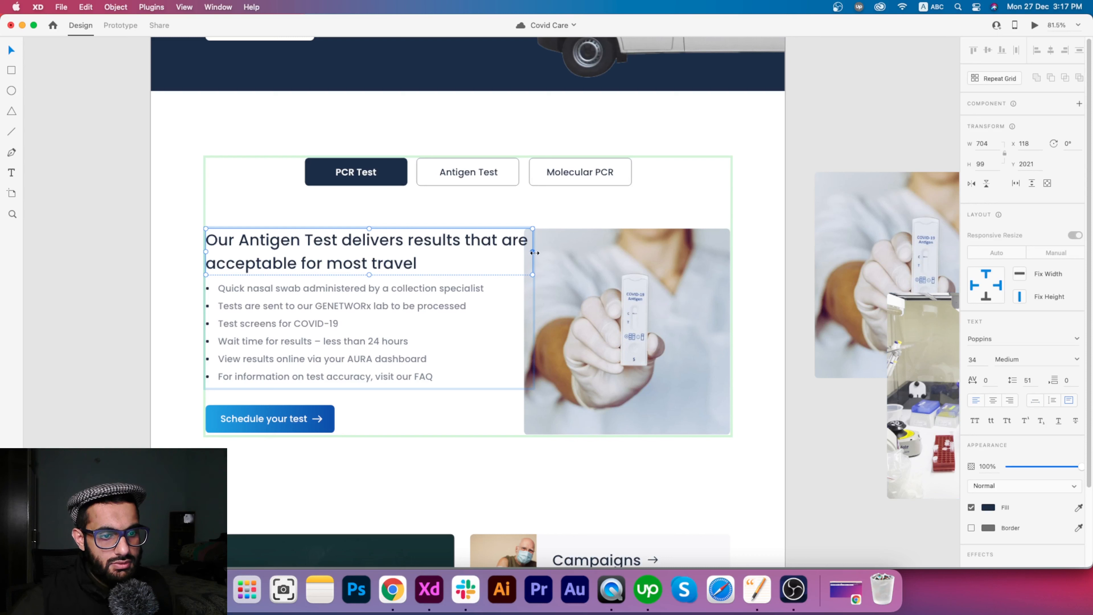
# - Narrow the Antigen Test state's heading text box to a width of 632 and remove the line break before "acceptable"
pyautogui.moveTo(534, 252); pyautogui.dragTo(500, 249)
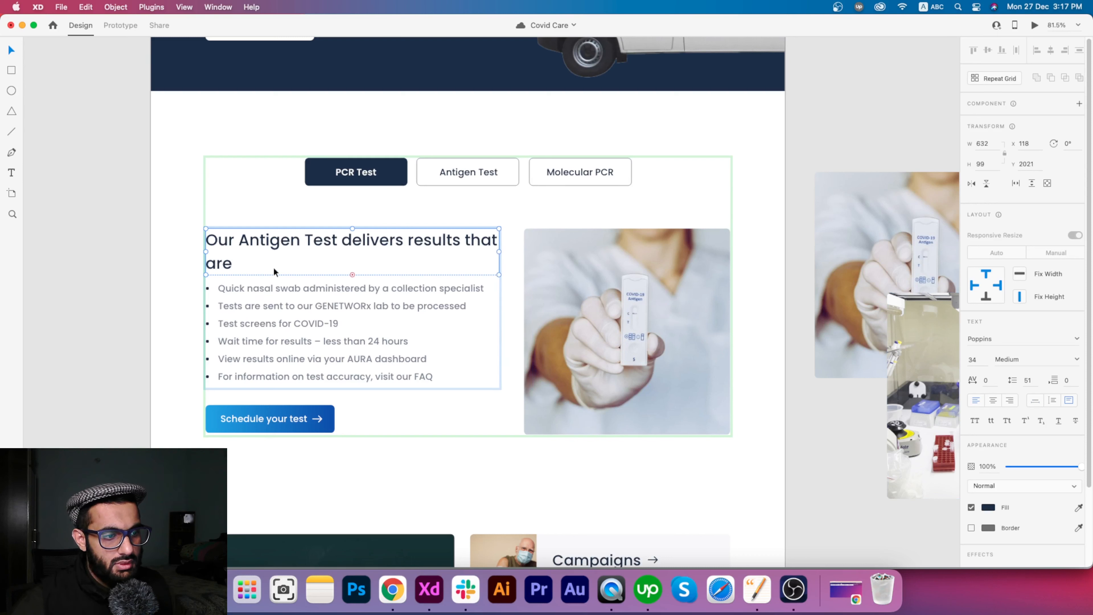
pyautogui.doubleClick(227, 267)
pyautogui.click(211, 286)
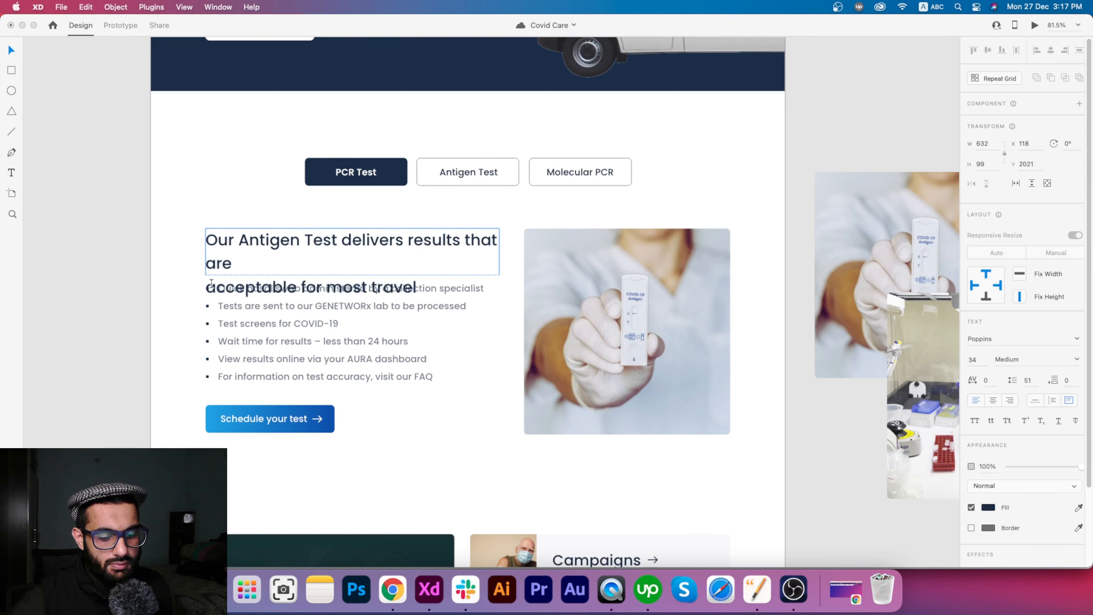
pyautogui.press('BackSpace')
pyautogui.press('Escape')
pyautogui.press('Escape')
# - In the Molecular PCR state, delete "Test" from the section heading and insert "Molecular" before "PCR"
pyautogui.click(1027, 149)
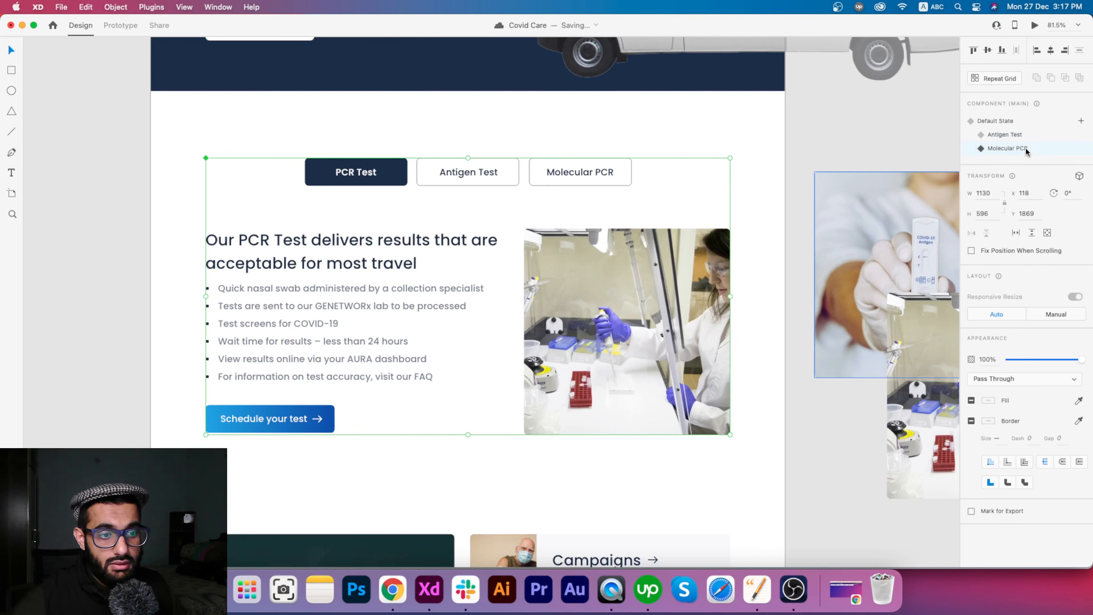
pyautogui.doubleClick(256, 249)
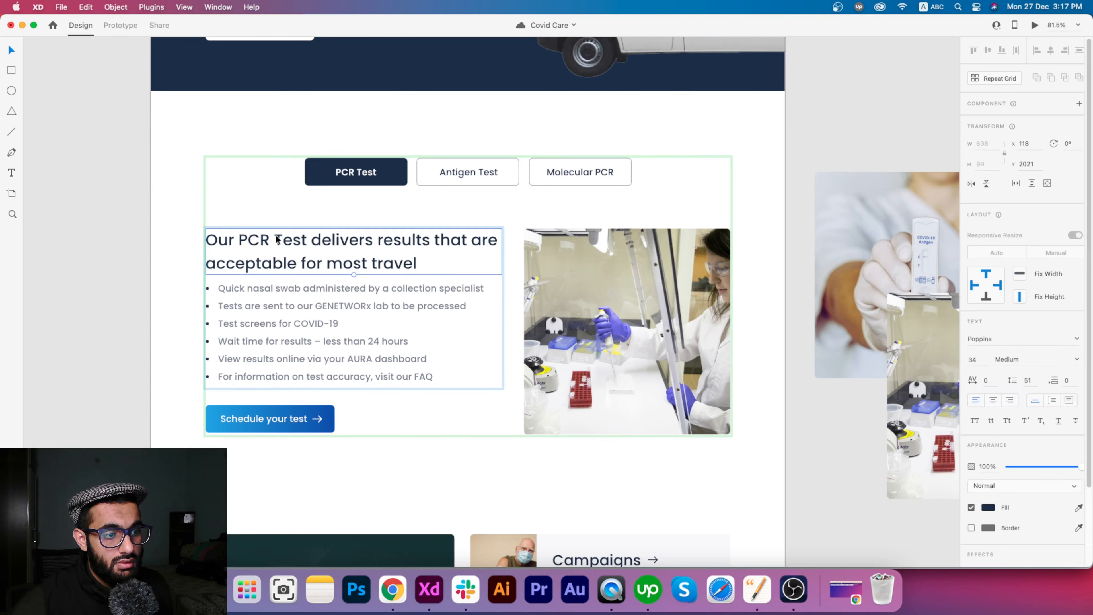
pyautogui.doubleClick(239, 253)
pyautogui.click(302, 240)
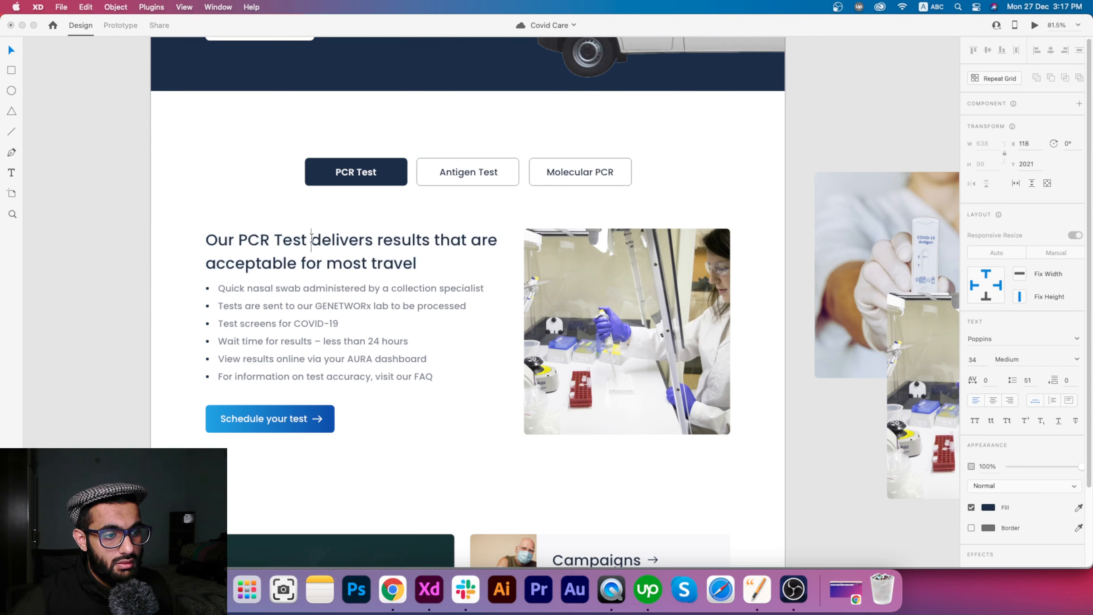
pyautogui.press('Delete')
pyautogui.press('BackSpace')
pyautogui.press('BackSpace')
pyautogui.press('BackSpace')
pyautogui.press('BackSpace')
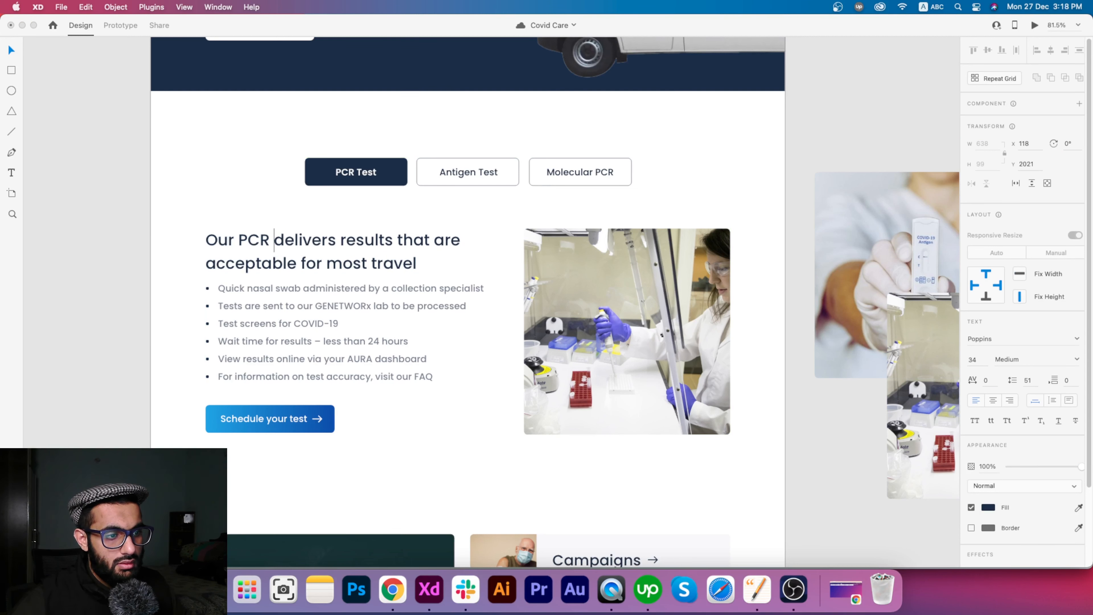
pyautogui.click(239, 240)
pyautogui.write('Molecu')
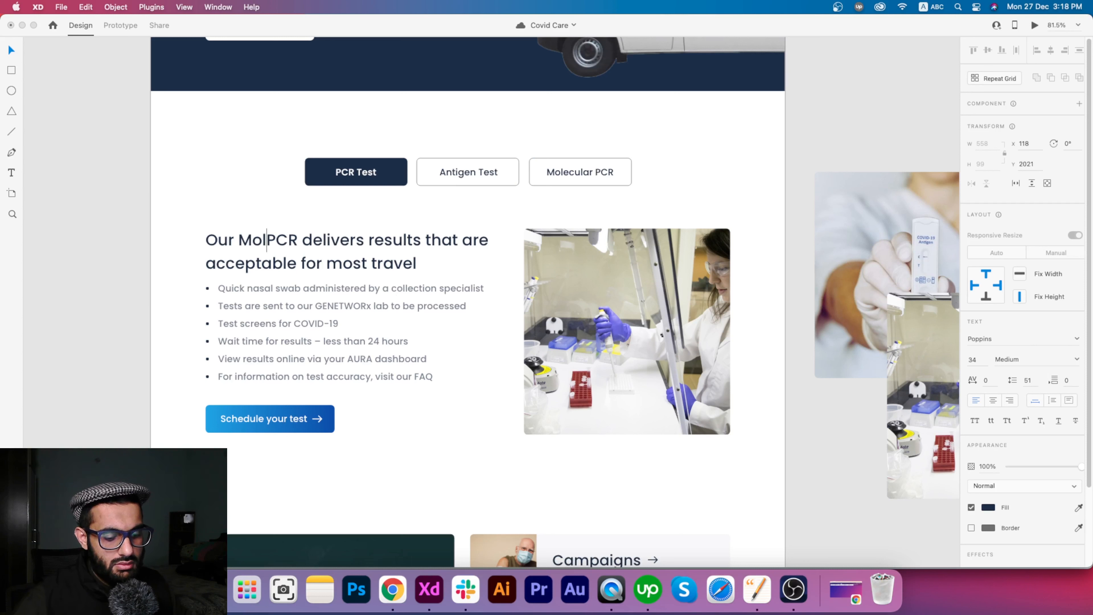
pyautogui.write('lar')
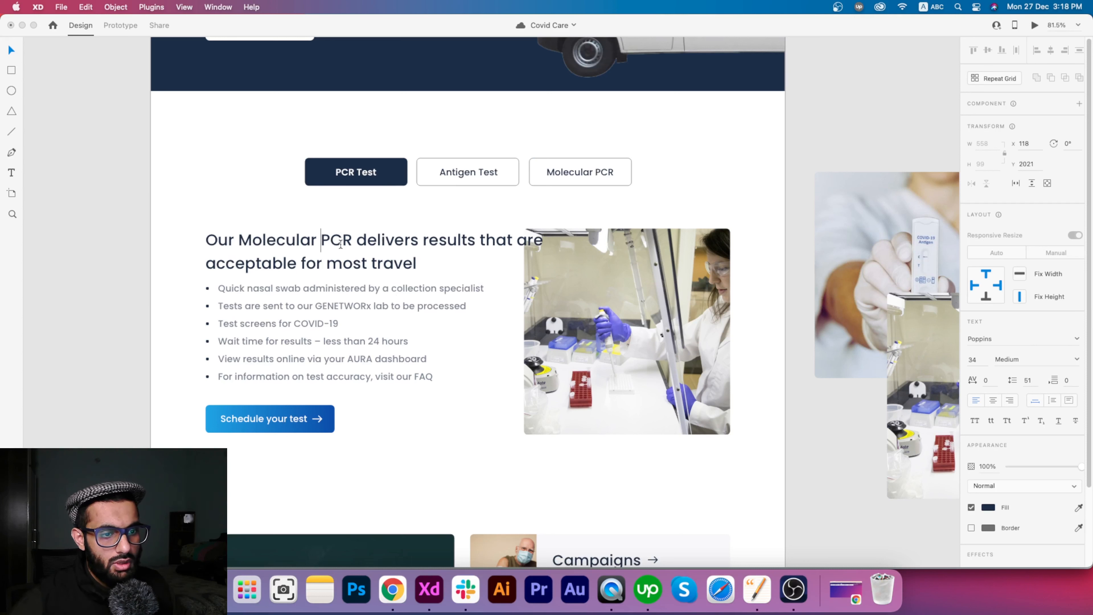
pyautogui.press('Escape')
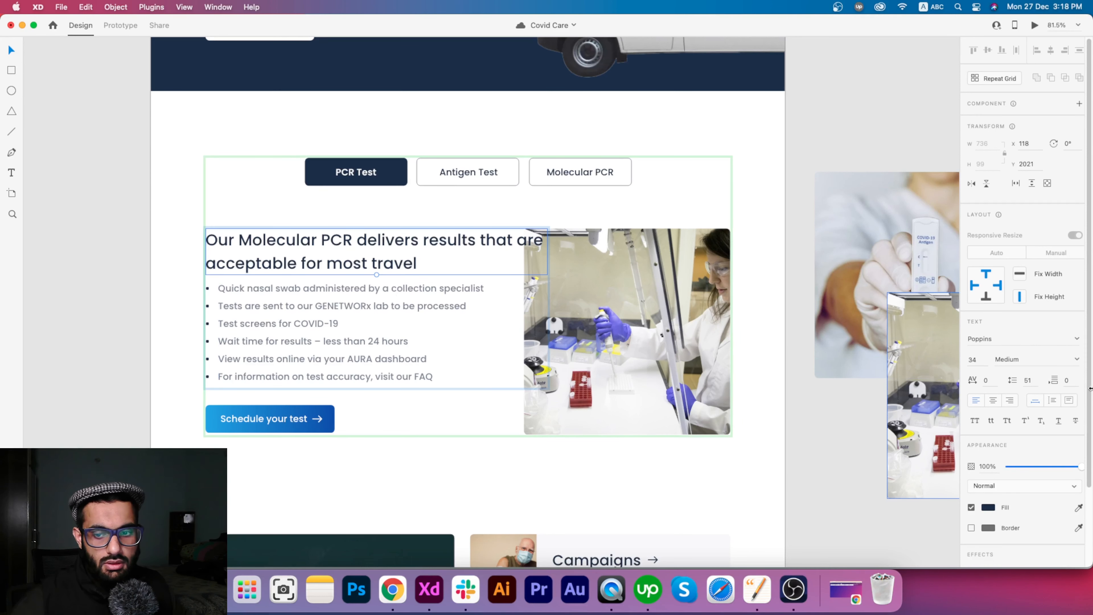
# - Make the Molecular PCR heading a fixed-size text box that wraps clear of the photo, removing the line break before "acceptable"
pyautogui.click(1070, 400)
pyautogui.moveTo(548, 251); pyautogui.dragTo(481, 251)
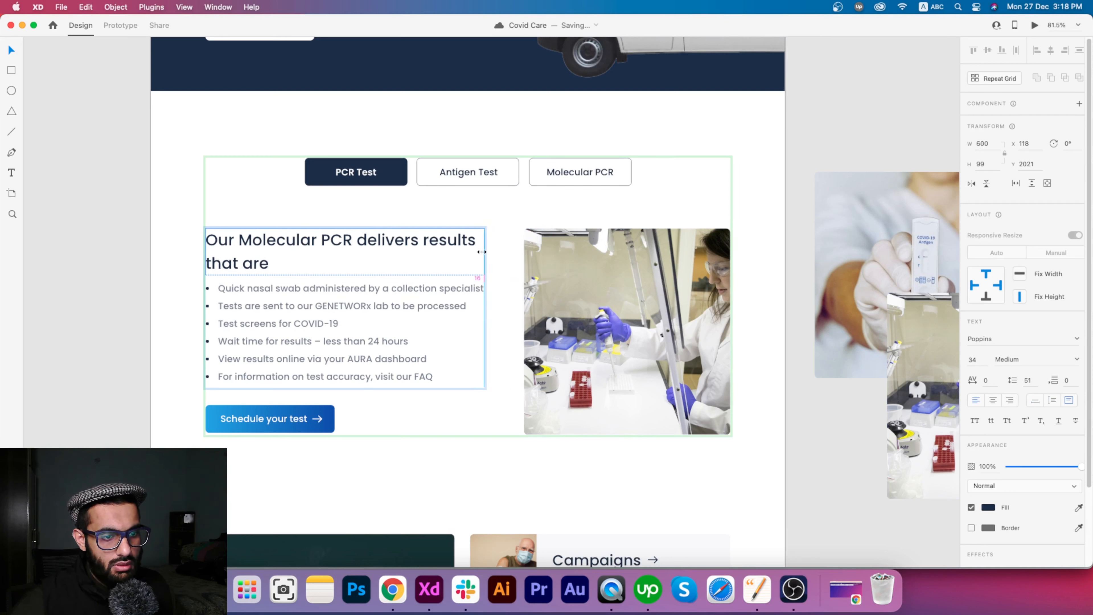
pyautogui.doubleClick(219, 267)
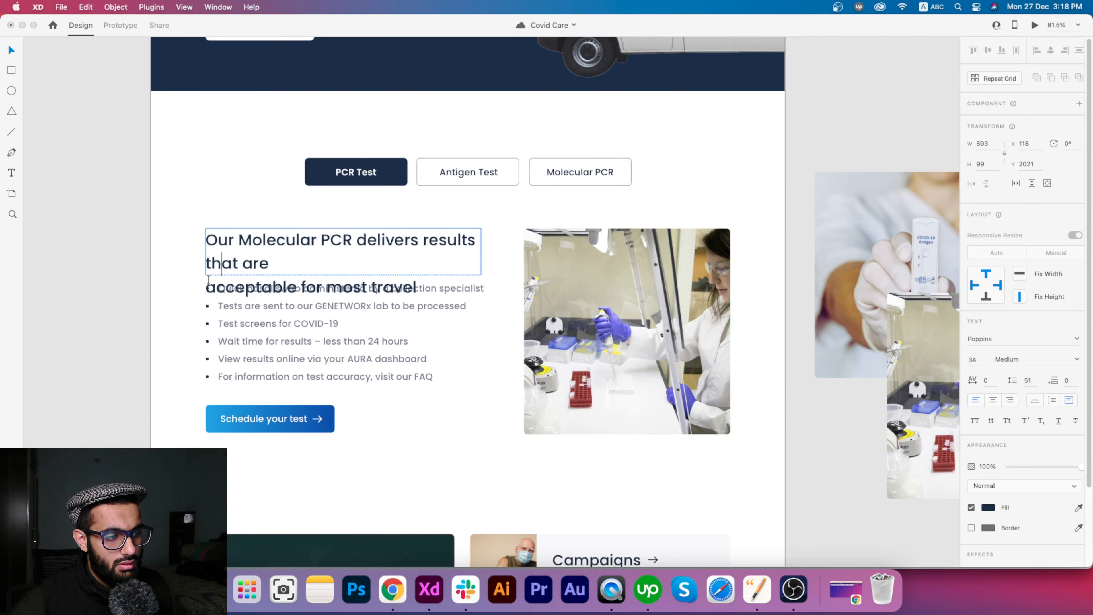
pyautogui.press('BackSpace')
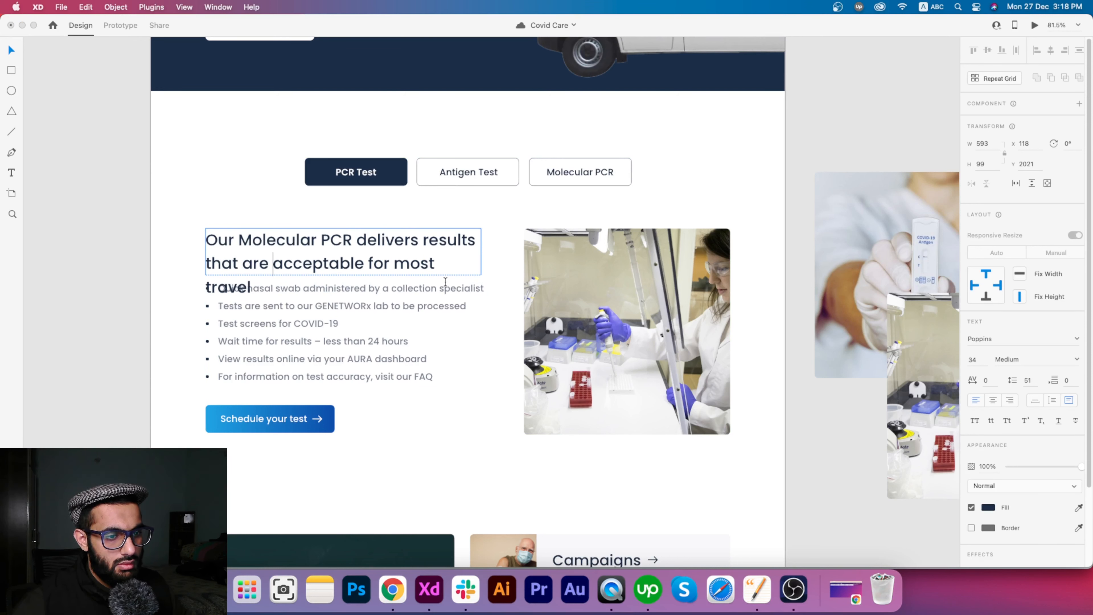
pyautogui.press('Escape')
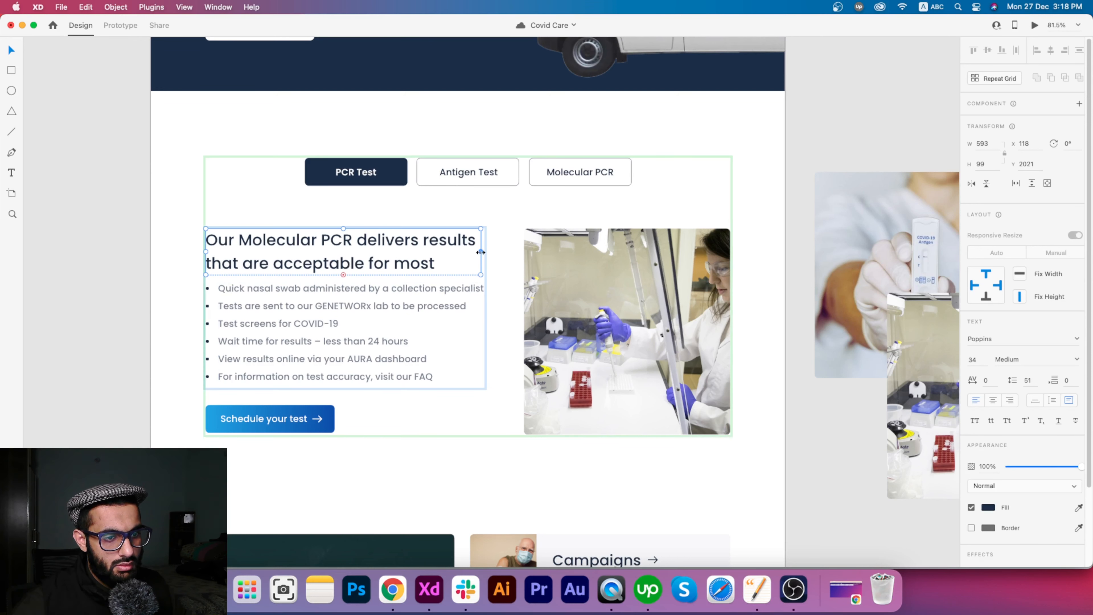
pyautogui.moveTo(481, 252); pyautogui.dragTo(493, 251)
pyautogui.click(489, 454)
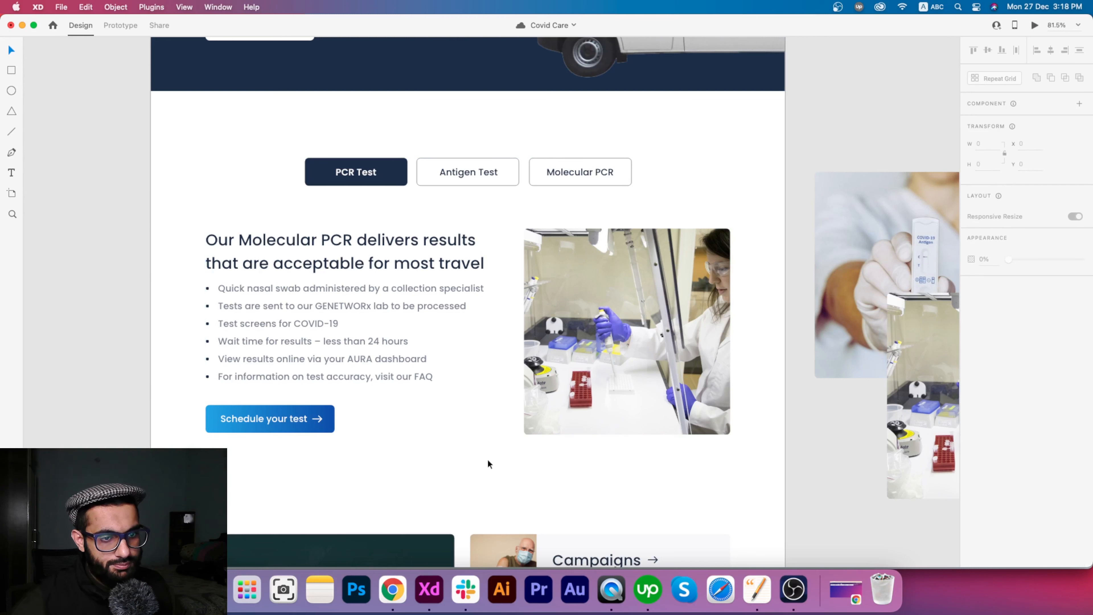
# - Switch the component to the Default State and copy the fill colour of the PCR Test button's background
pyautogui.click(570, 275)
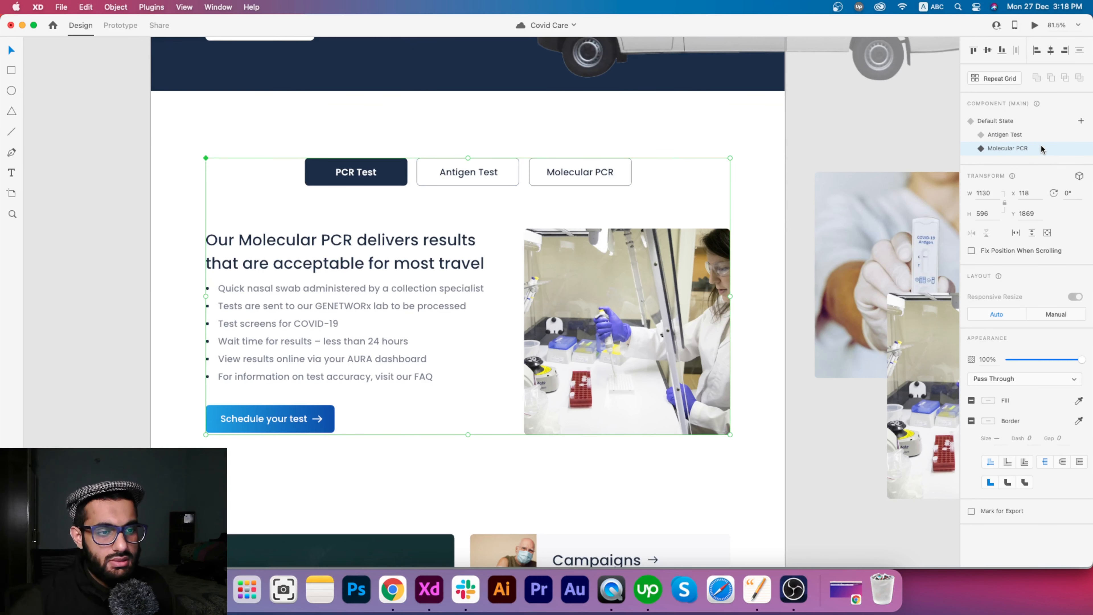
pyautogui.click(1013, 122)
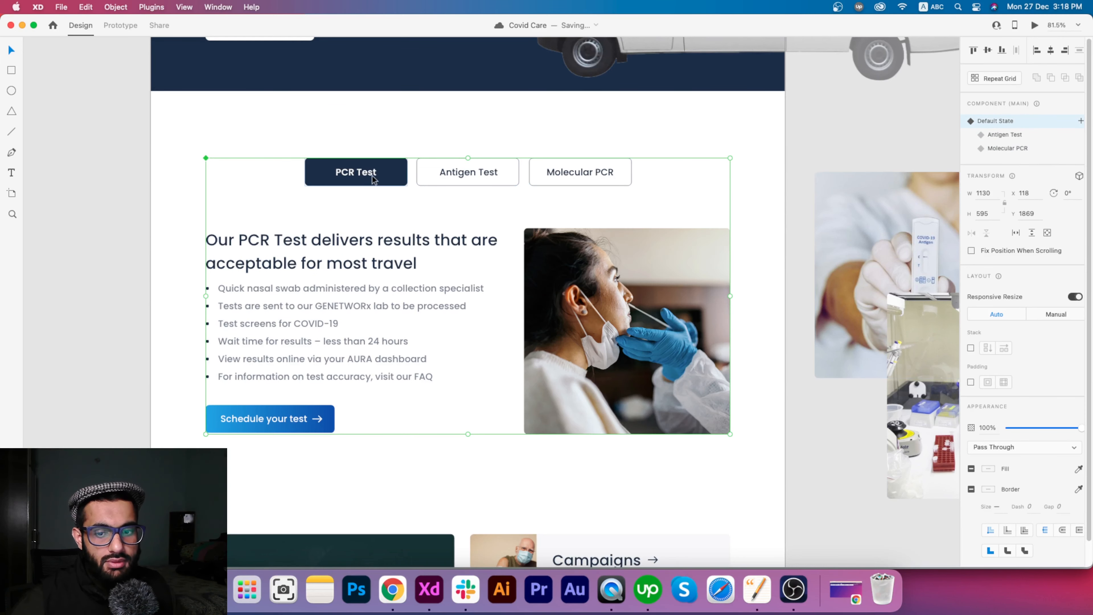
pyautogui.scroll(-2, 381, 160)
pyautogui.scroll(10, 381, 160)
pyautogui.scroll(1, 386, 157)
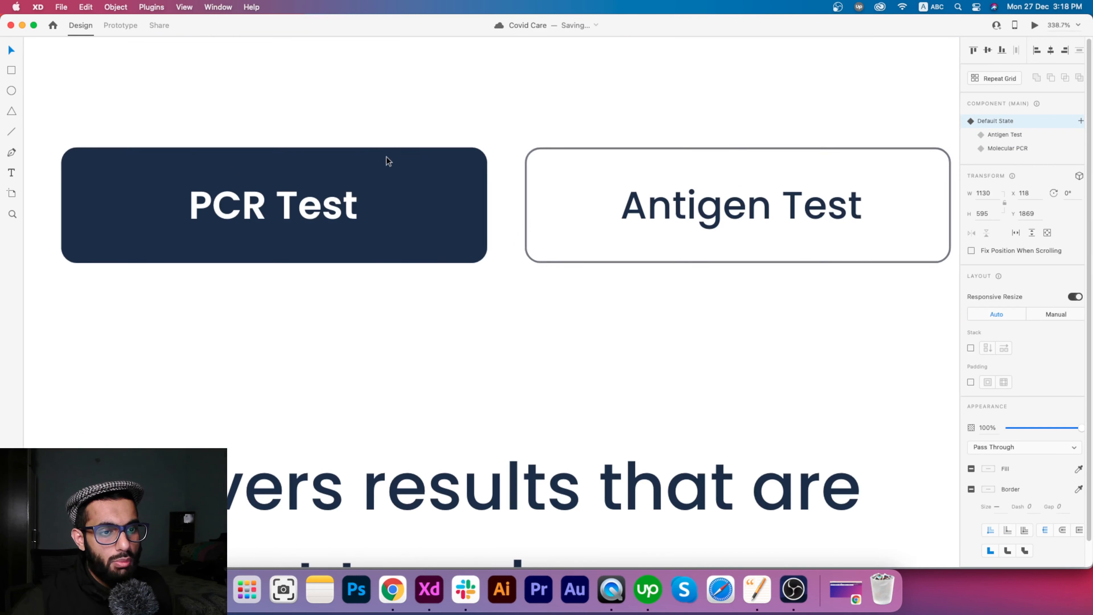
pyautogui.doubleClick(447, 185)
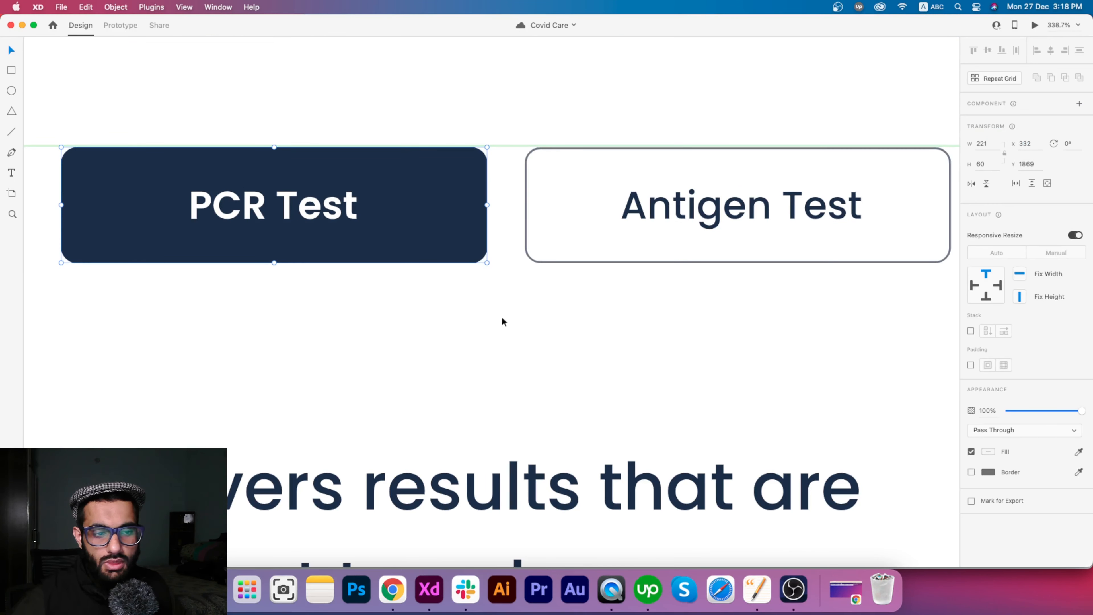
pyautogui.doubleClick(455, 247)
pyautogui.click(989, 404)
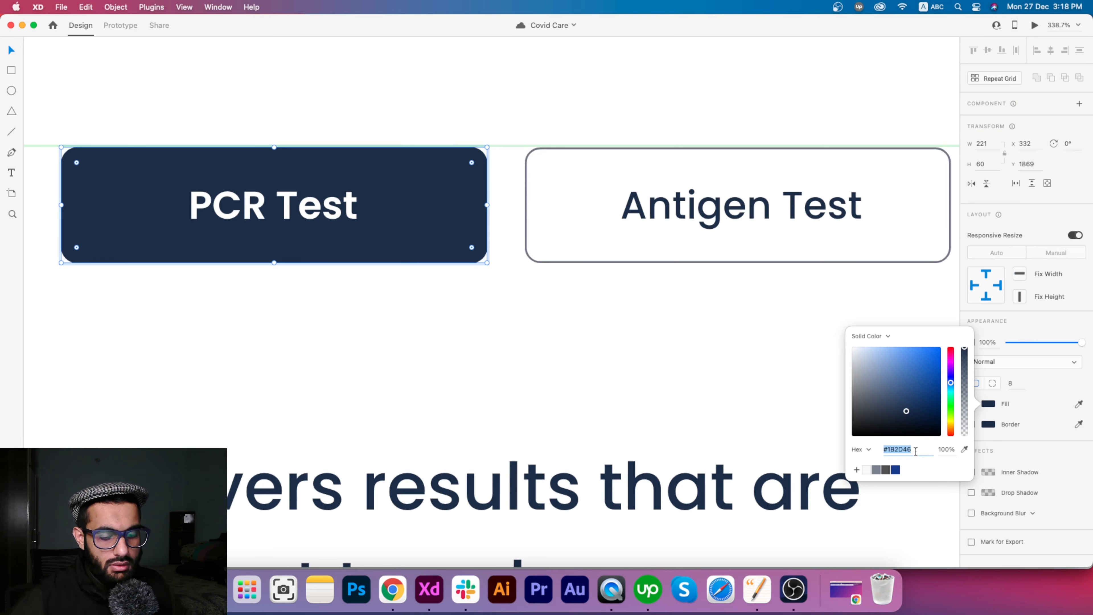
pyautogui.click(606, 321)
# - Draw a 62 × 62 square above the Molecular PCR button and duplicate it beside the original as a second colour swatch
pyautogui.scroll(-10, 596, 270)
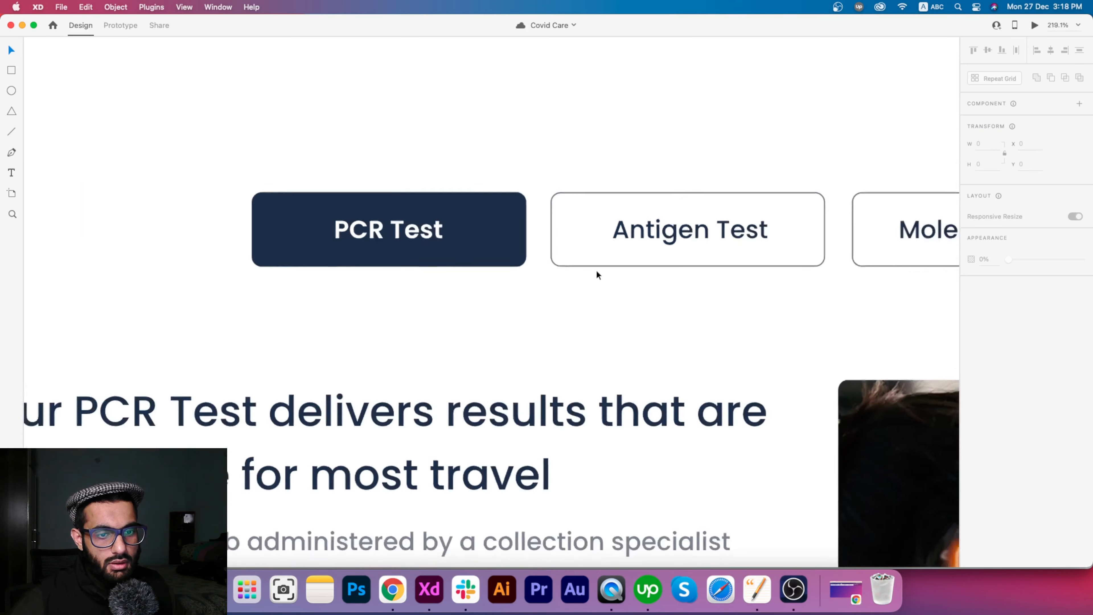
pyautogui.moveTo(763, 285); pyautogui.dragTo(445, 275)
pyautogui.scroll(5, 466, 217)
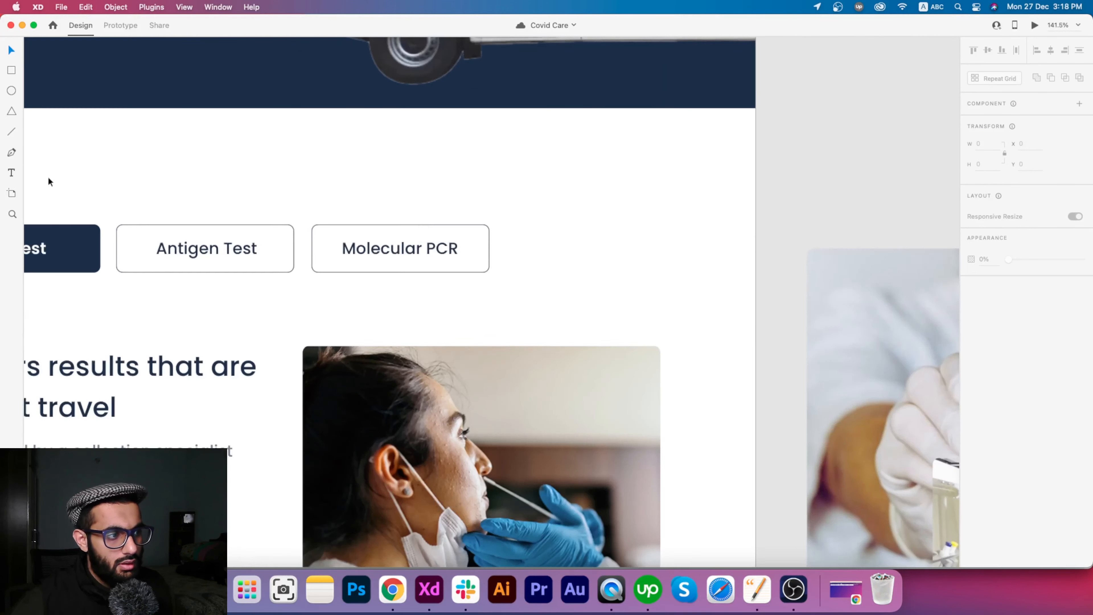
pyautogui.click(12, 71)
pyautogui.moveTo(566, 127)
pyautogui.mouseDown()
pyautogui.moveTo(617, 176)
pyautogui.moveTo(666, 148)
pyautogui.mouseUp()
pyautogui.click(11, 51)
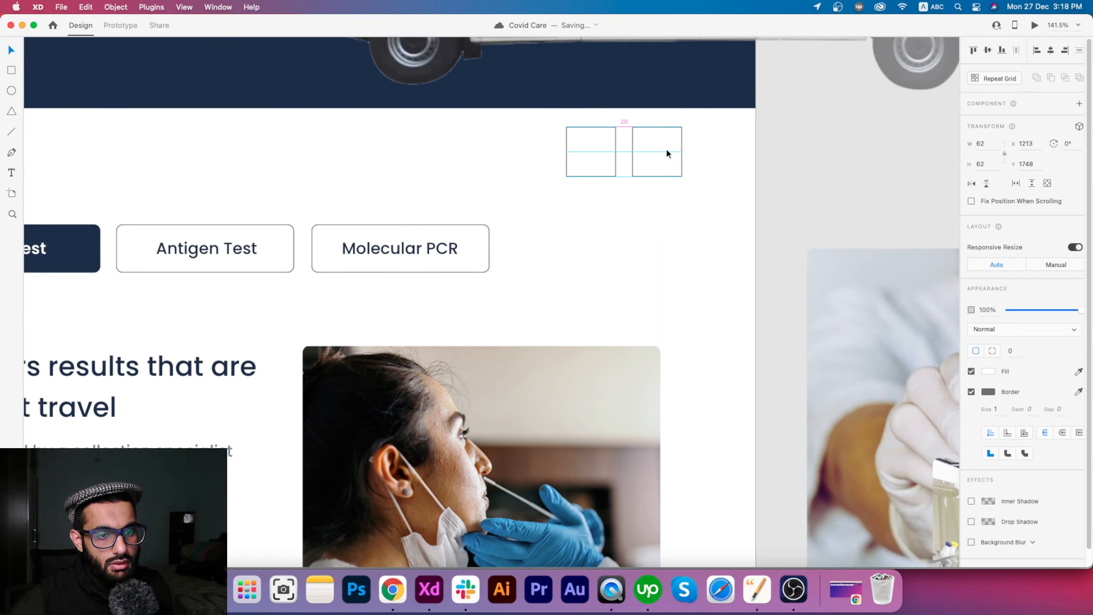
pyautogui.hscroll(-5, 651, 158)
# - Remove the first square's border and fill it with the navy colour copied from the PCR Test button
pyautogui.click(716, 164)
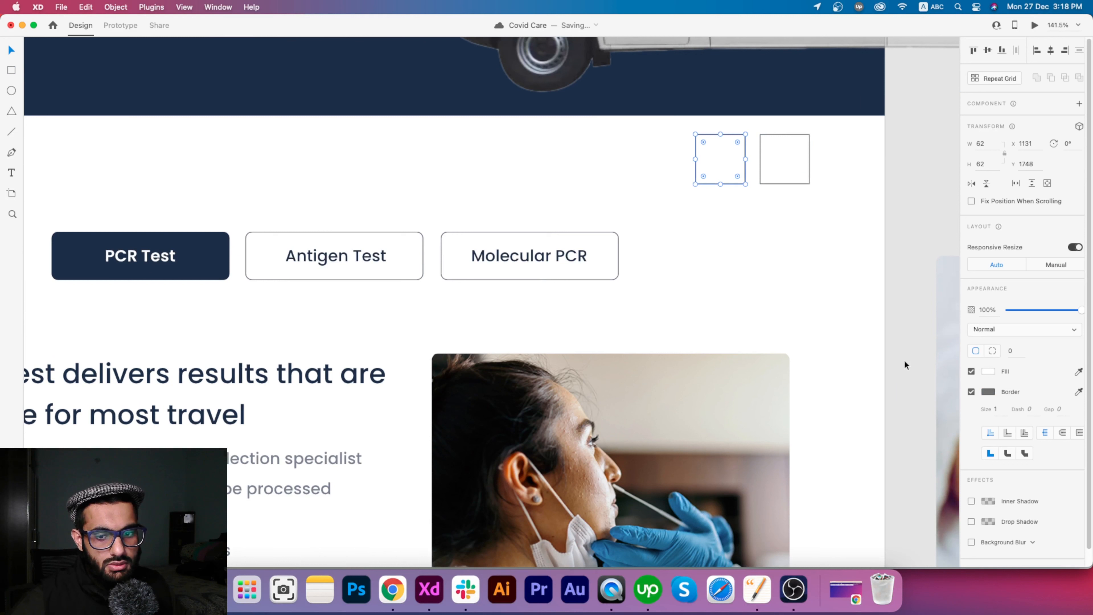
pyautogui.click(971, 391)
pyautogui.click(993, 371)
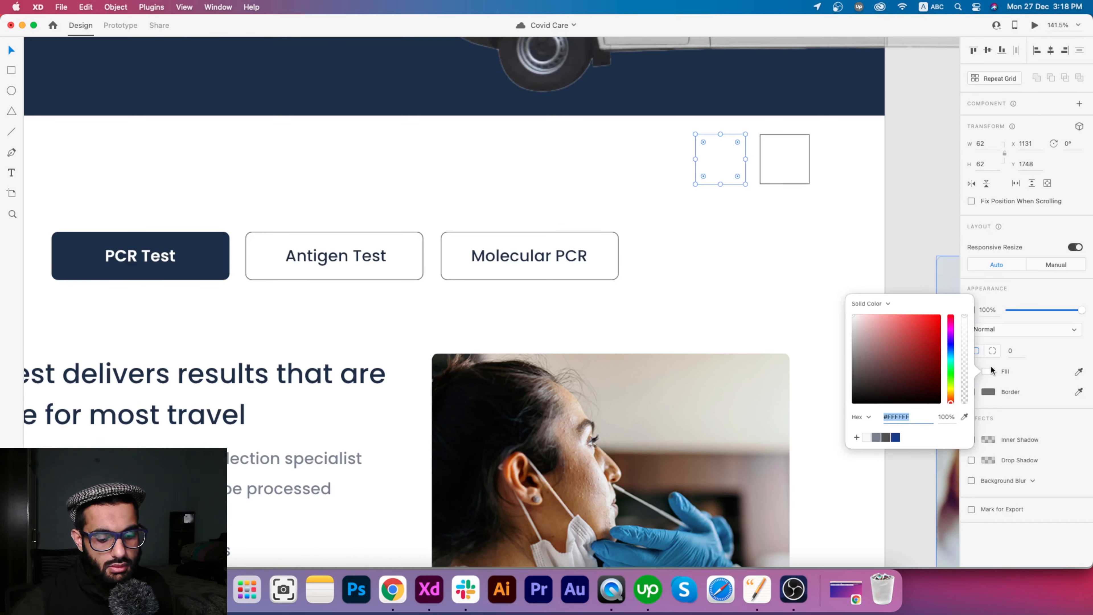
pyautogui.write('#1B2D46')
pyautogui.press('Return')
pyautogui.click(638, 279)
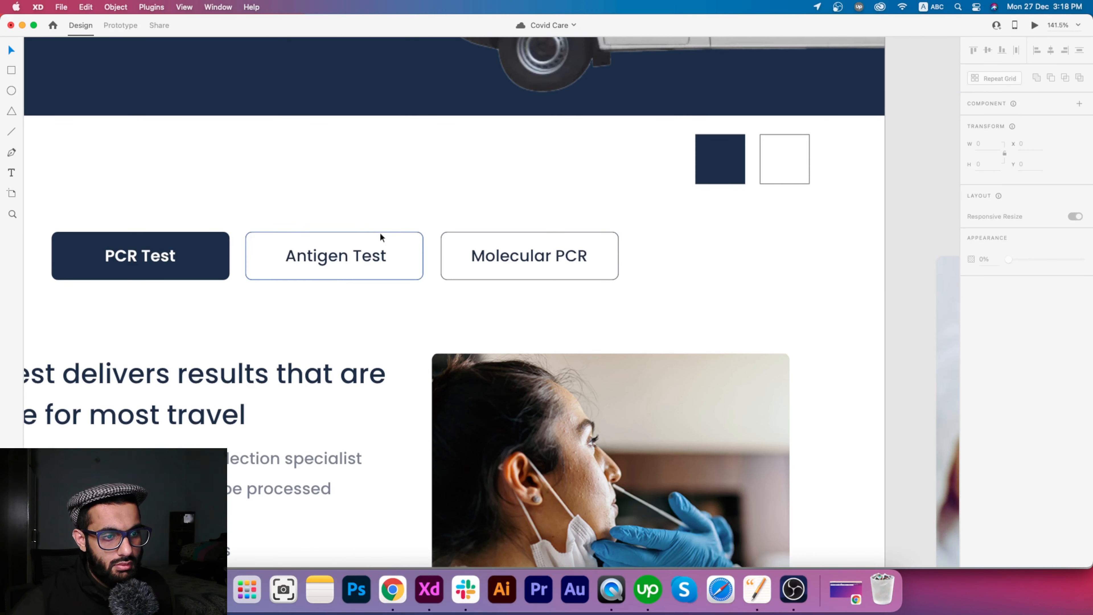
# - Copy the Antigen Test button's border colour and use it as the second square's fill, removing that square's border
pyautogui.click(422, 245)
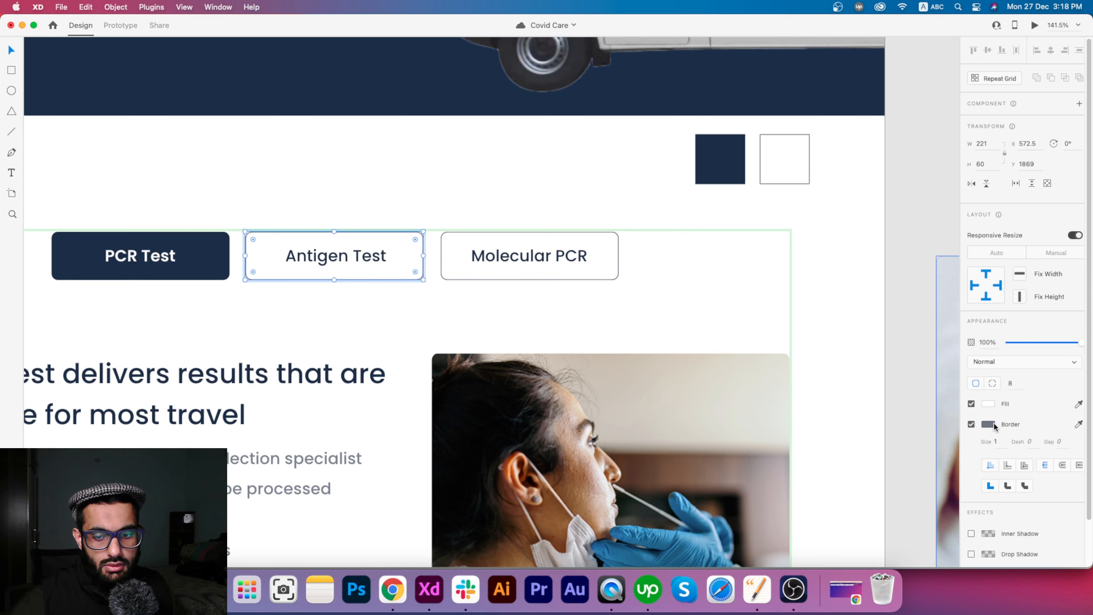
pyautogui.click(989, 425)
pyautogui.press('super+c')
pyautogui.click(773, 138)
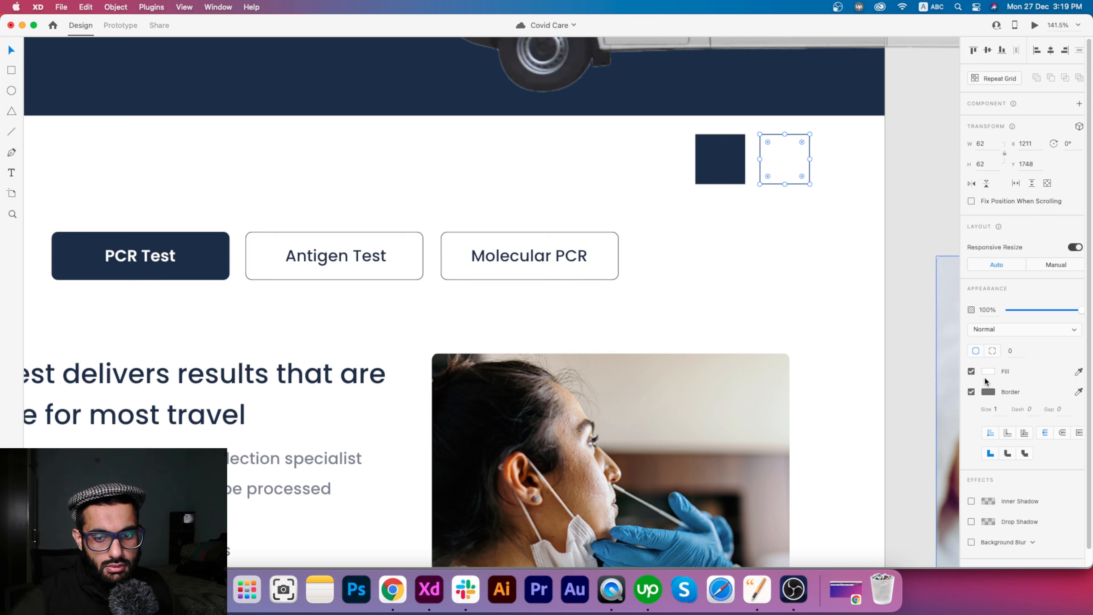
pyautogui.click(988, 371)
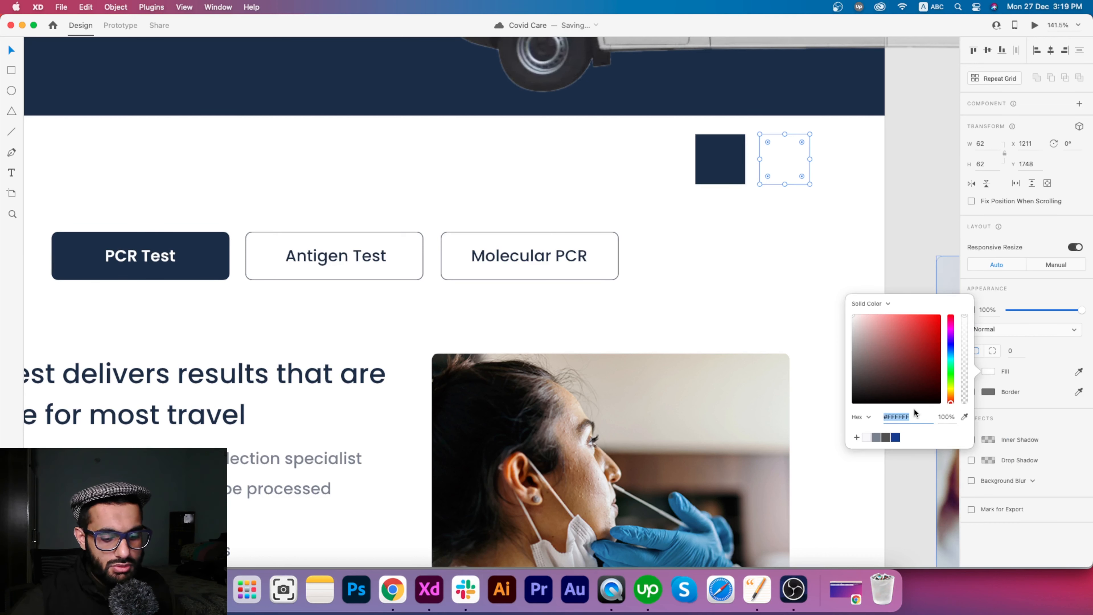
pyautogui.press('super+v')
pyautogui.press('Return')
pyautogui.click(740, 282)
pyautogui.moveTo(720, 267); pyautogui.dragTo(826, 282)
# - In the component's Antigen Test state, remove the Antigen Test button's border and fill it with the navy swatch colour
pyautogui.click(486, 271)
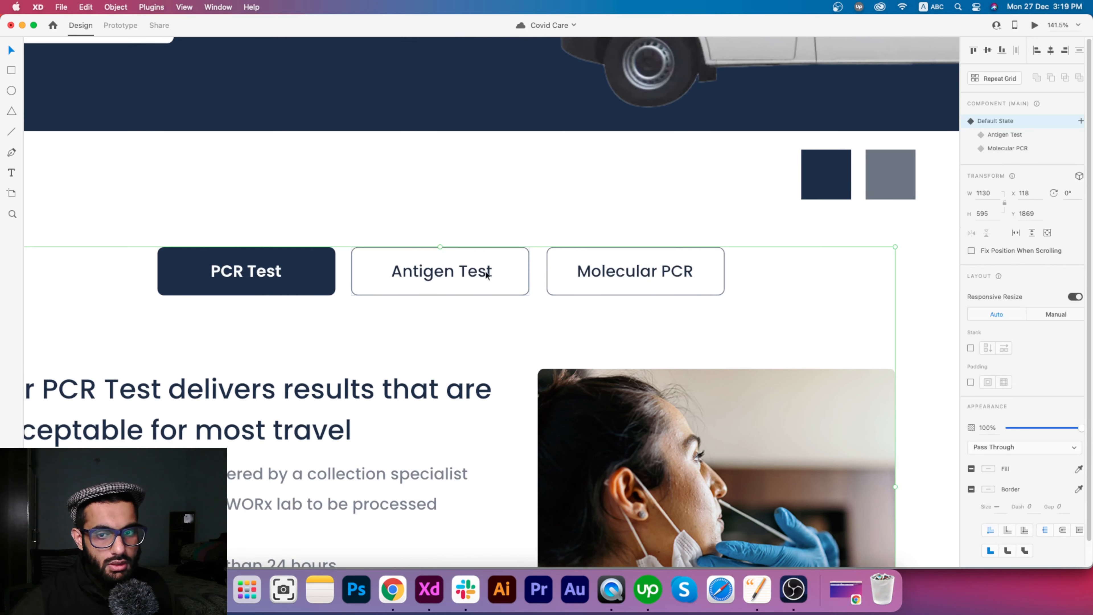
pyautogui.click(1005, 136)
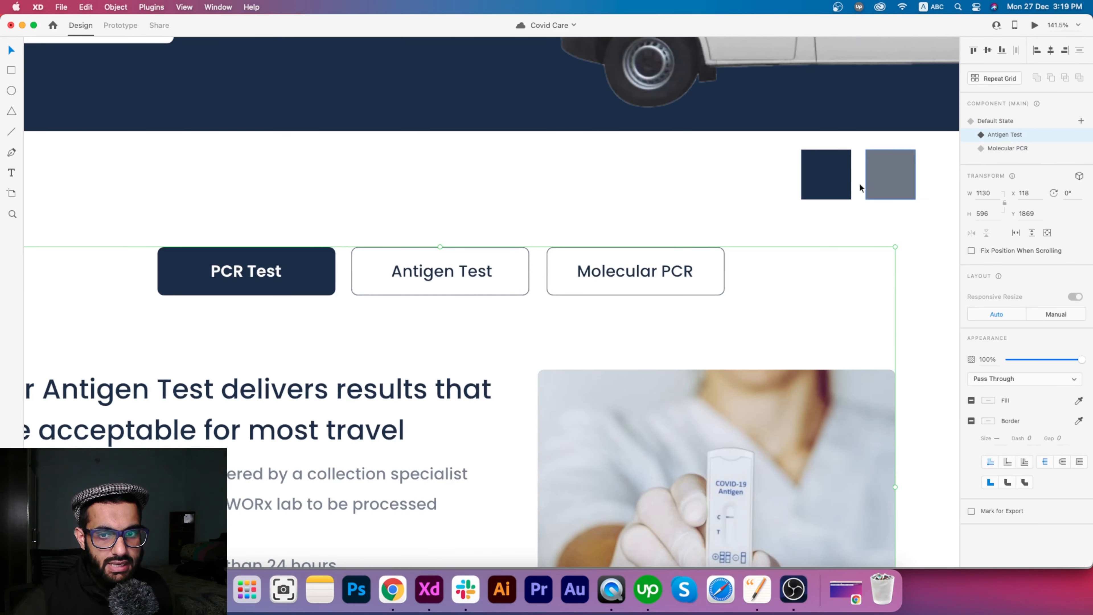
pyautogui.doubleClick(527, 264)
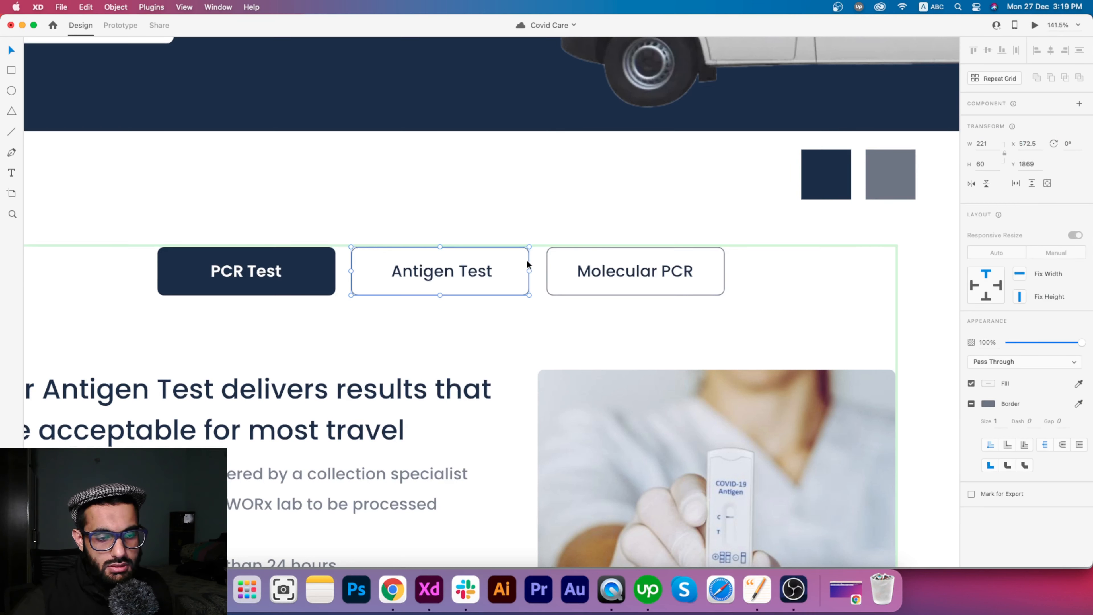
pyautogui.doubleClick(528, 263)
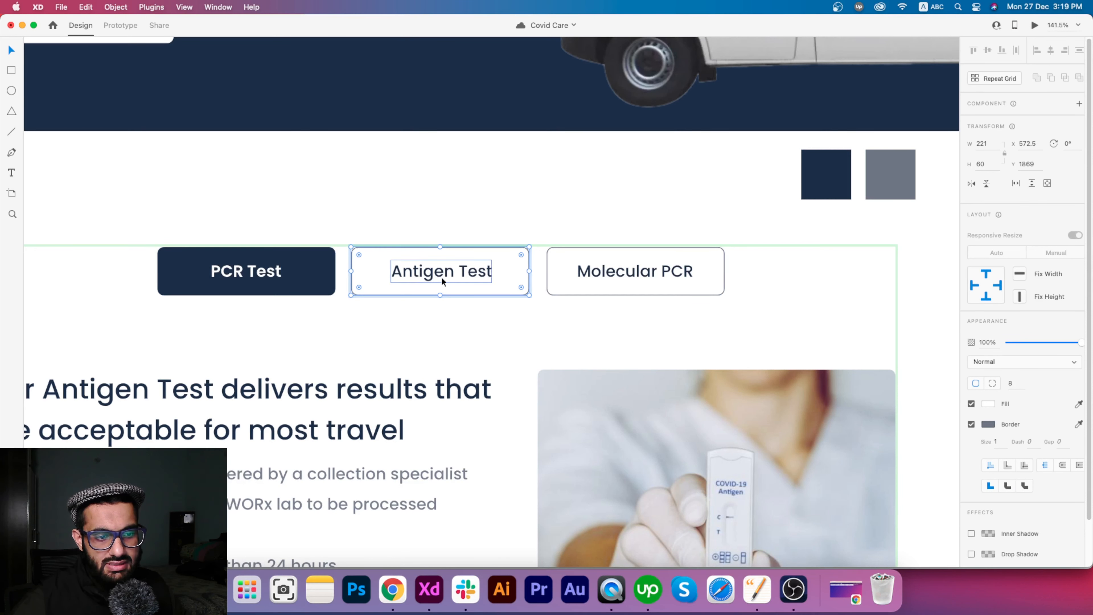
pyautogui.click(971, 425)
pyautogui.click(1079, 405)
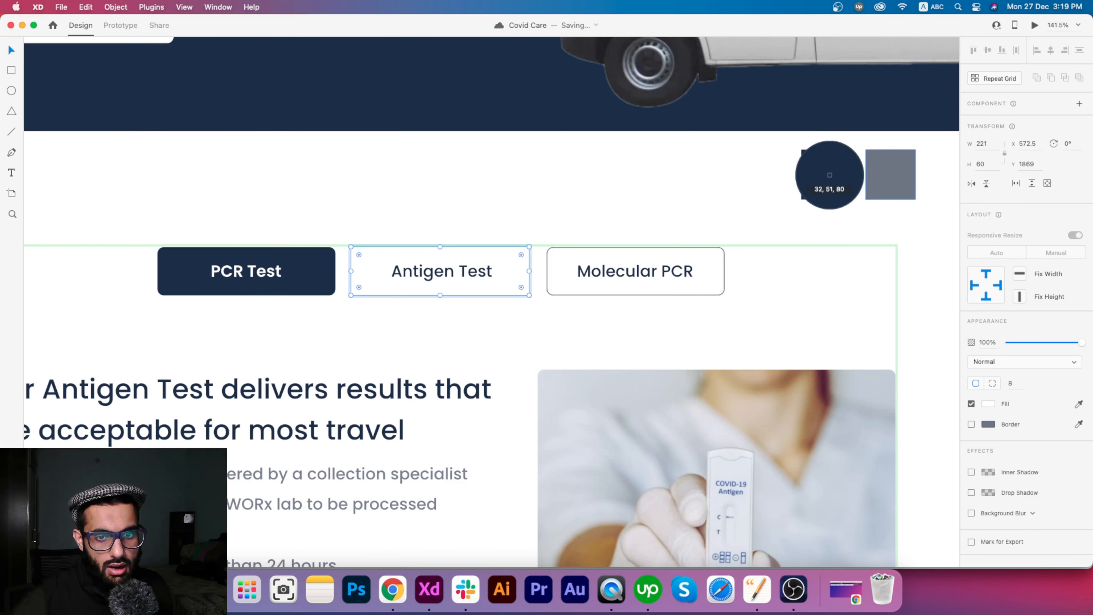
pyautogui.click(826, 174)
# - Set the Antigen Test button's label colour to white (#FFFFFF)
pyautogui.doubleClick(457, 282)
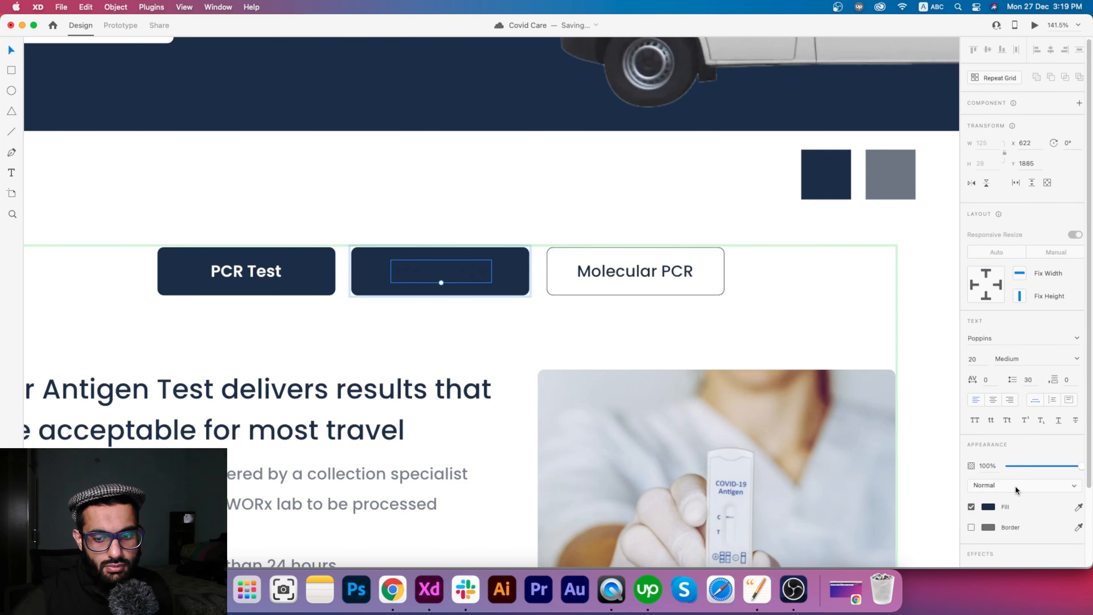
pyautogui.scroll(-1, 1025, 474)
pyautogui.click(988, 485)
pyautogui.click(866, 430)
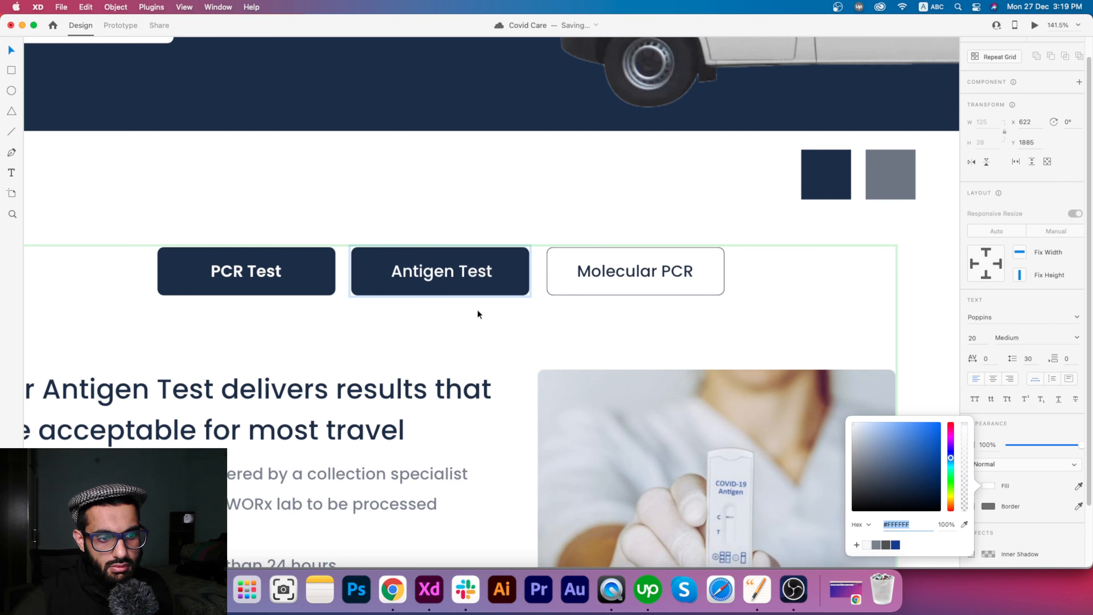
# - In the Antigen Test state, remove the PCR Test button's fill and give it a border in the grey swatch colour
pyautogui.click(372, 301)
pyautogui.click(321, 264)
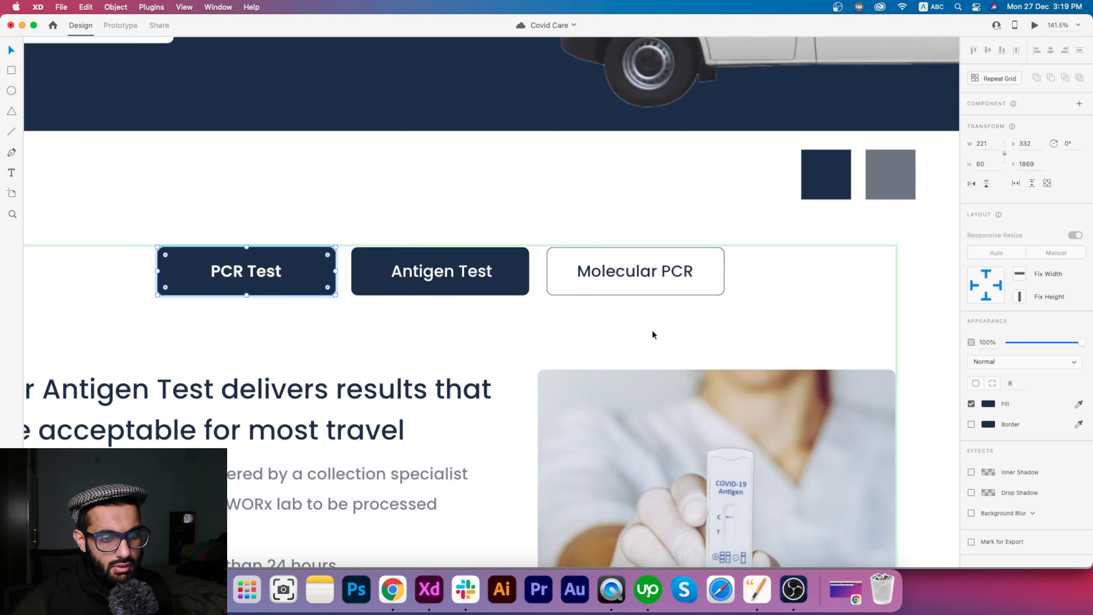
pyautogui.click(972, 404)
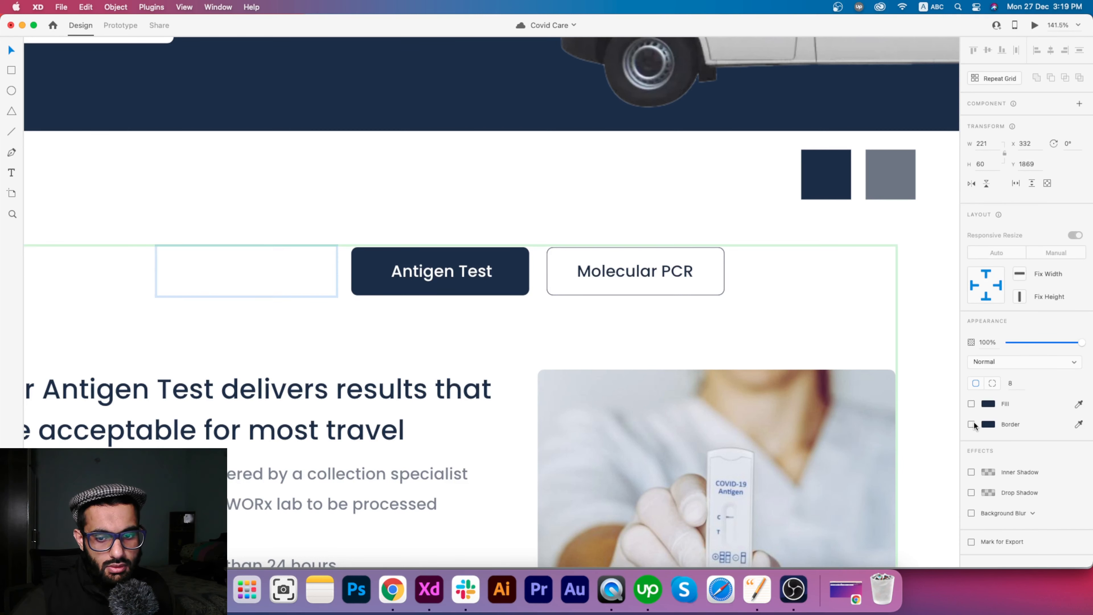
pyautogui.click(971, 424)
pyautogui.click(1078, 424)
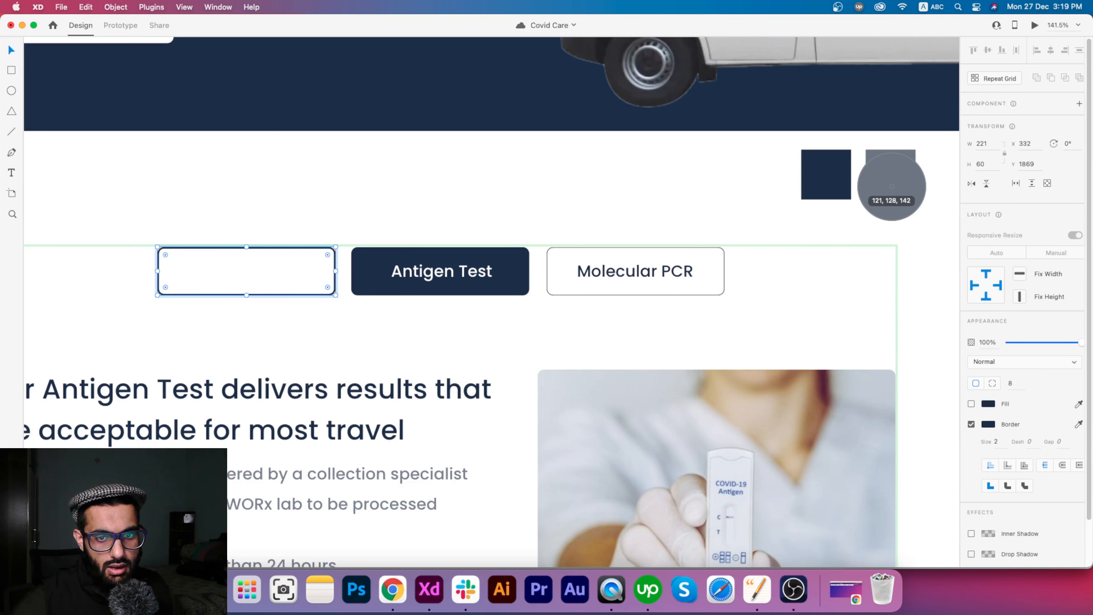
pyautogui.click(890, 177)
# - Recolour the PCR Test button's label with the navy swatch colour
pyautogui.press('t')
pyautogui.click(246, 271)
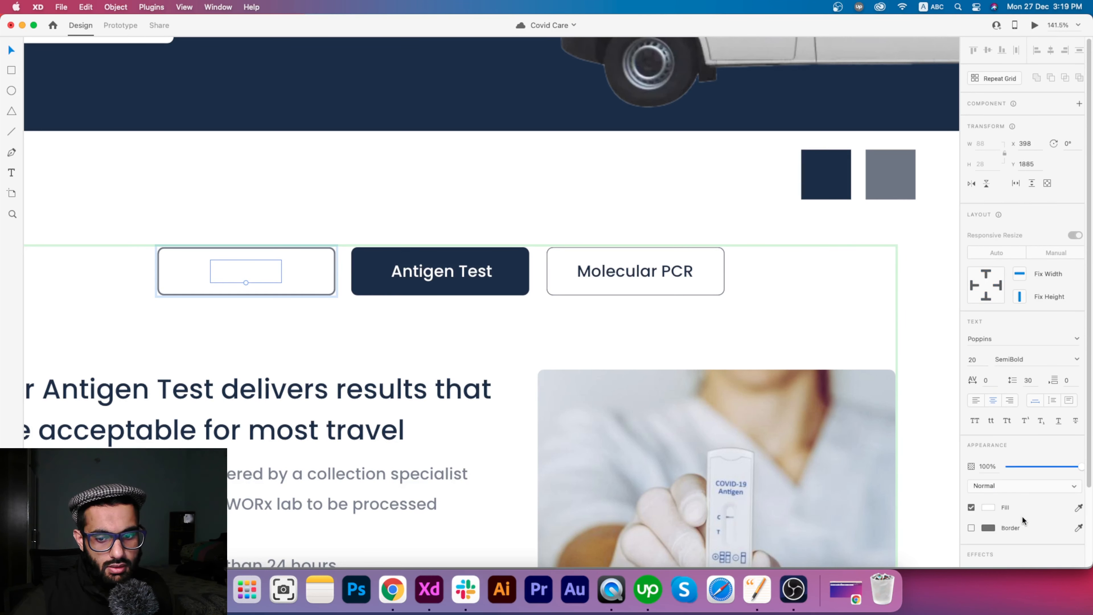
pyautogui.click(1079, 507)
pyautogui.click(818, 176)
pyautogui.click(501, 200)
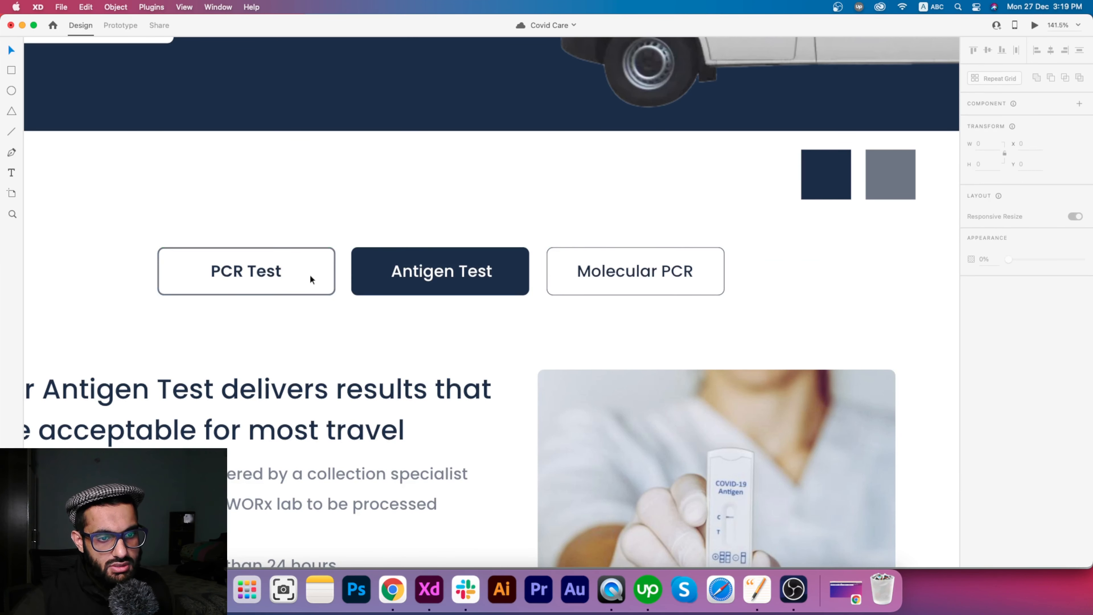
# - Set the PCR Test button's border size to 1 to match the Molecular PCR button
pyautogui.click(606, 252)
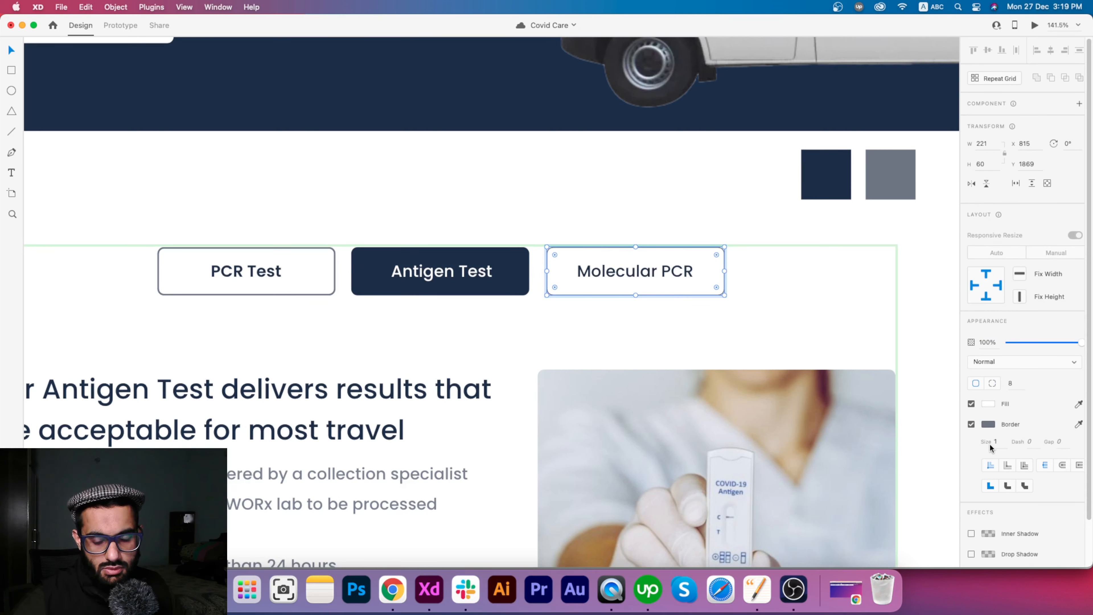
pyautogui.click(335, 262)
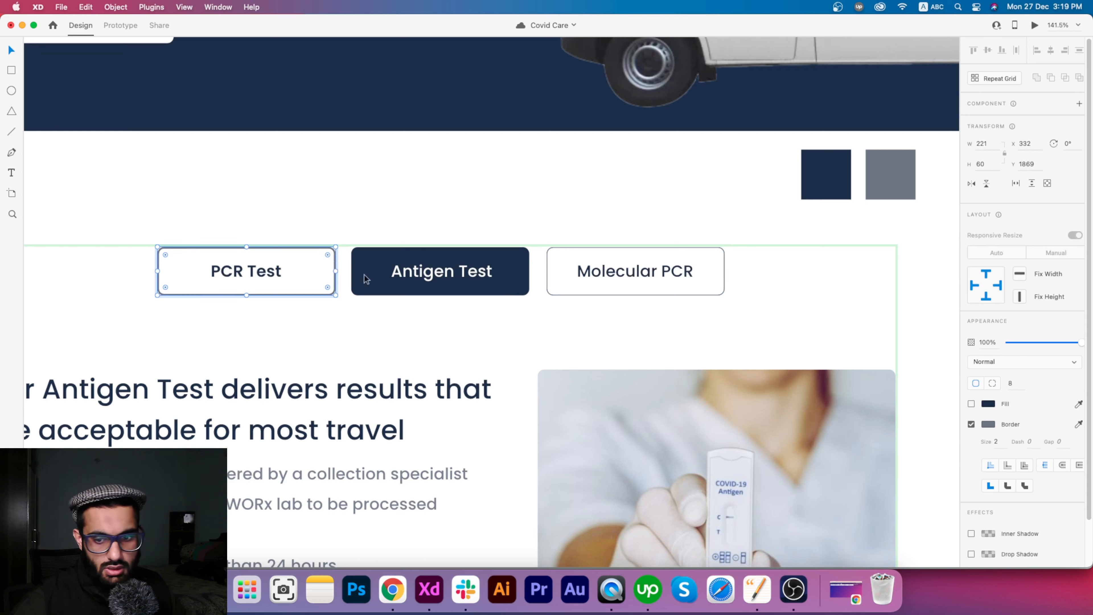
pyautogui.click(997, 441)
pyautogui.write('1')
pyautogui.press('Return')
pyautogui.click(470, 324)
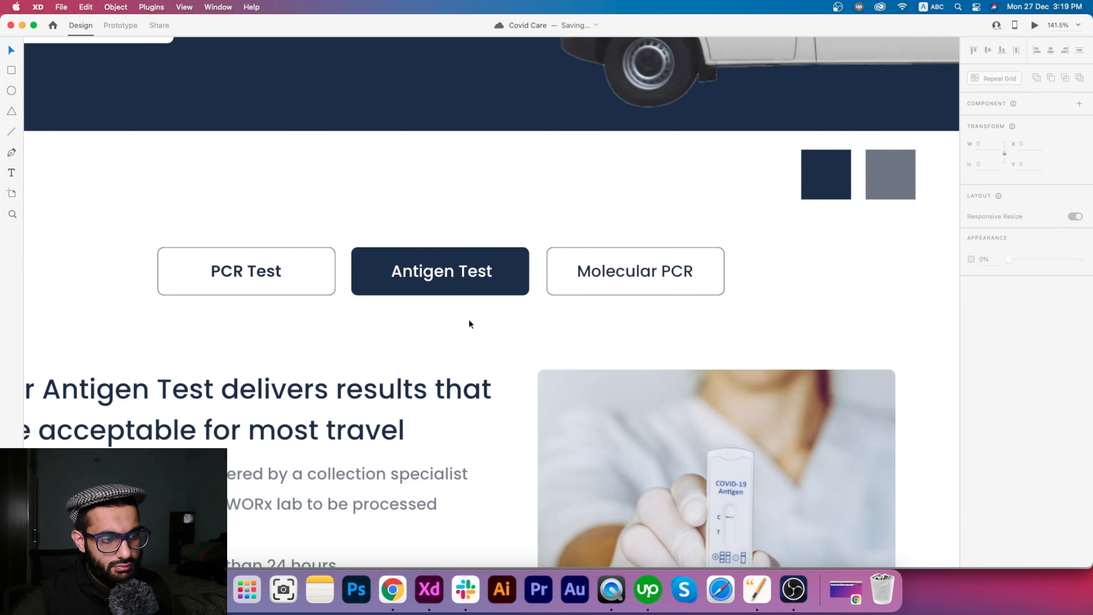
# - Change the PCR Test label's font weight to Medium, matching the Molecular PCR label
pyautogui.click(257, 275)
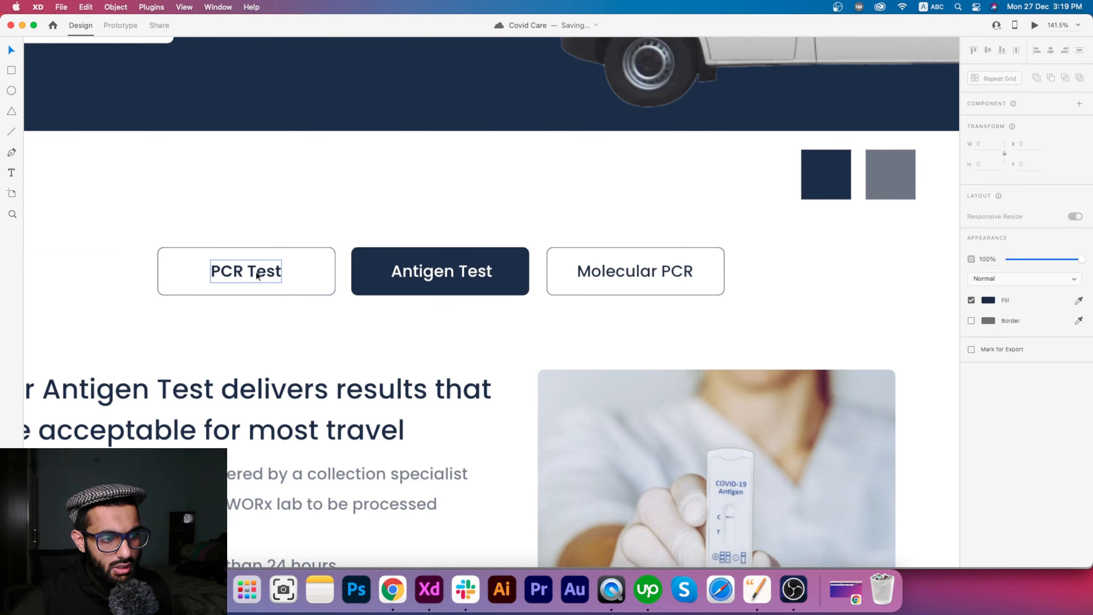
pyautogui.click(603, 274)
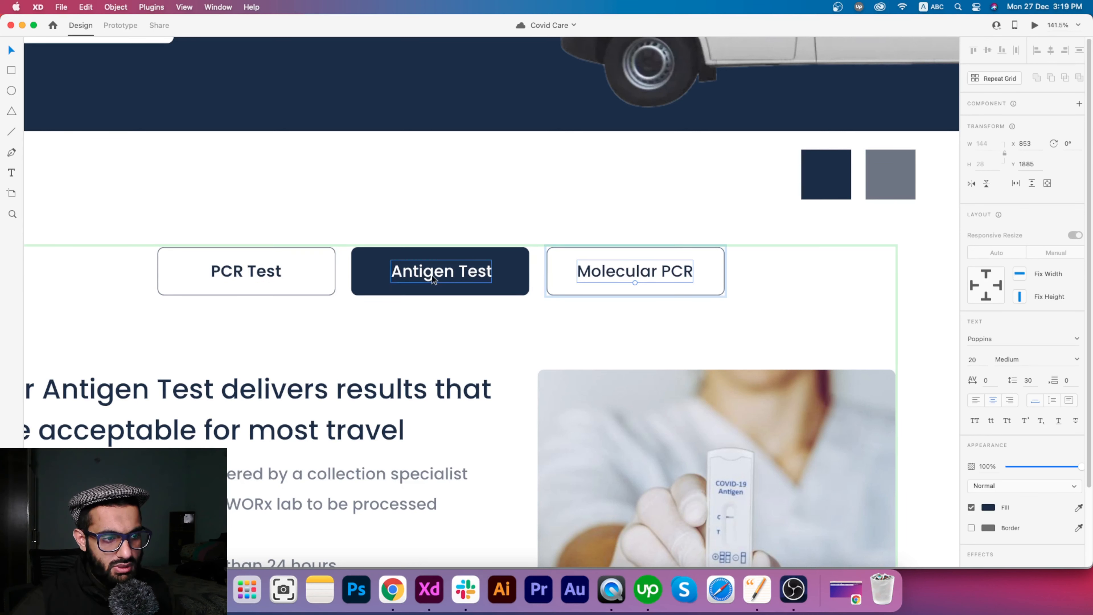
pyautogui.click(242, 276)
pyautogui.click(1077, 360)
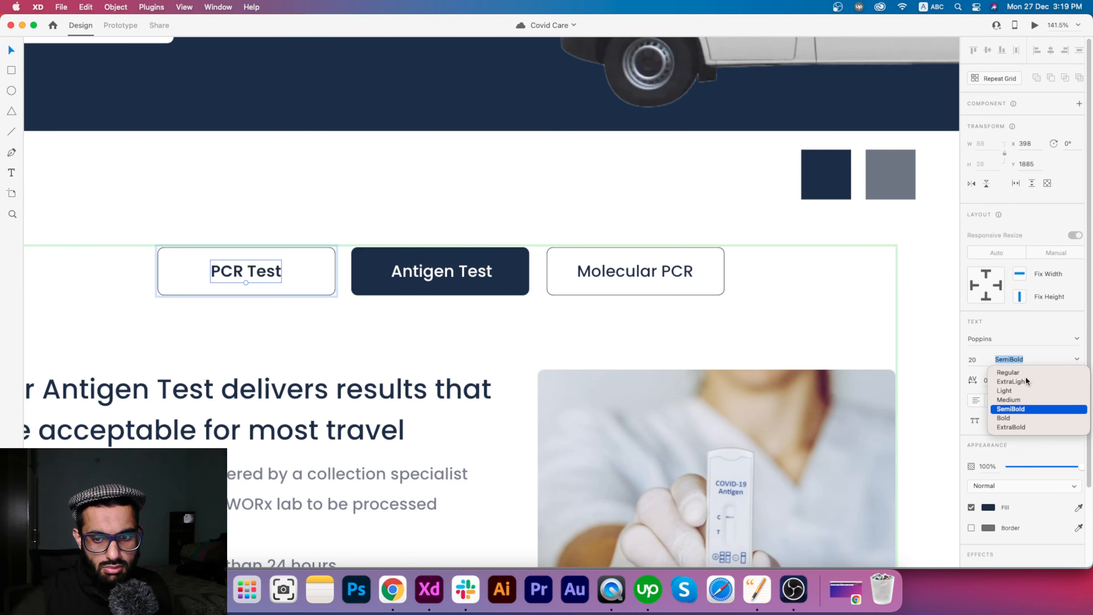
pyautogui.click(1020, 405)
# - Try the SemiBold font weight on the Antigen Test button's label and undo it
pyautogui.doubleClick(442, 278)
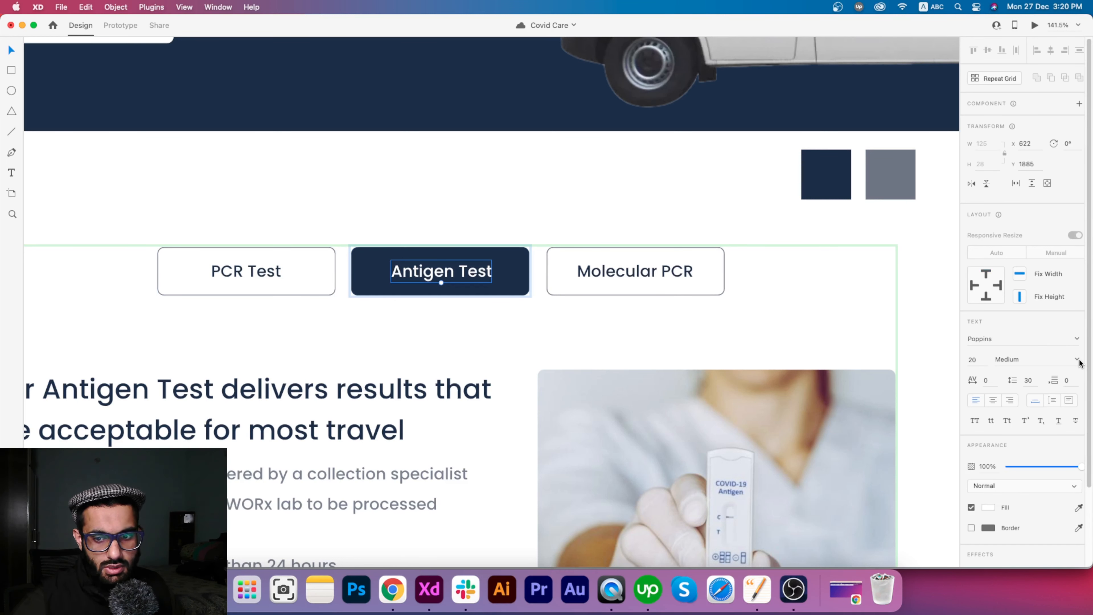
pyautogui.click(1077, 359)
pyautogui.click(1019, 410)
pyautogui.click(607, 318)
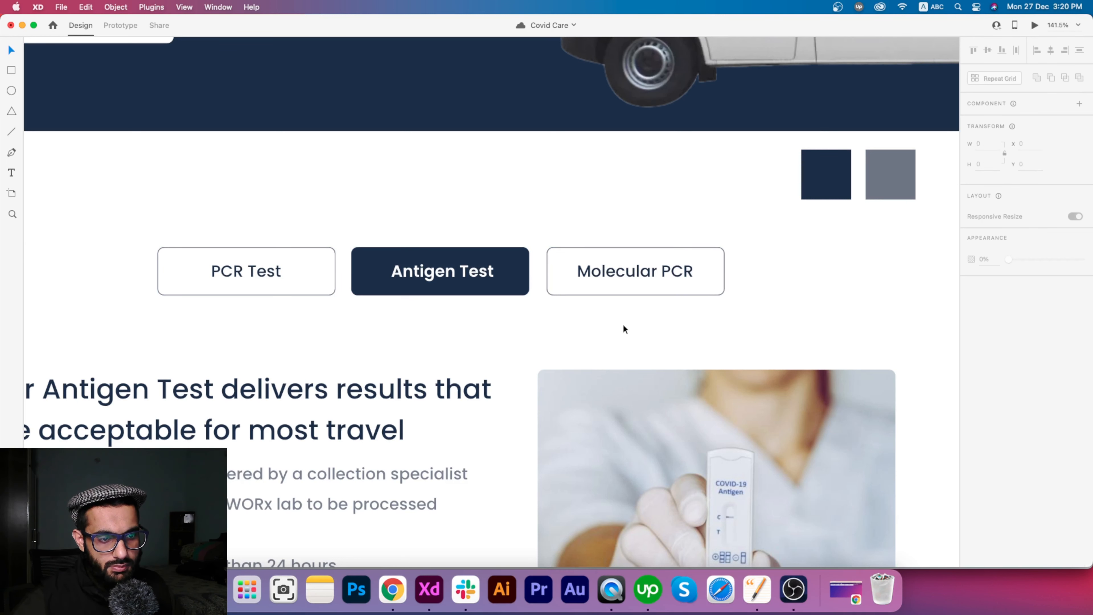
pyautogui.doubleClick(483, 276)
pyautogui.press('super+z')
# - Centre-align the Antigen Test button's label and set its font weight to SemiBold
pyautogui.doubleClick(479, 276)
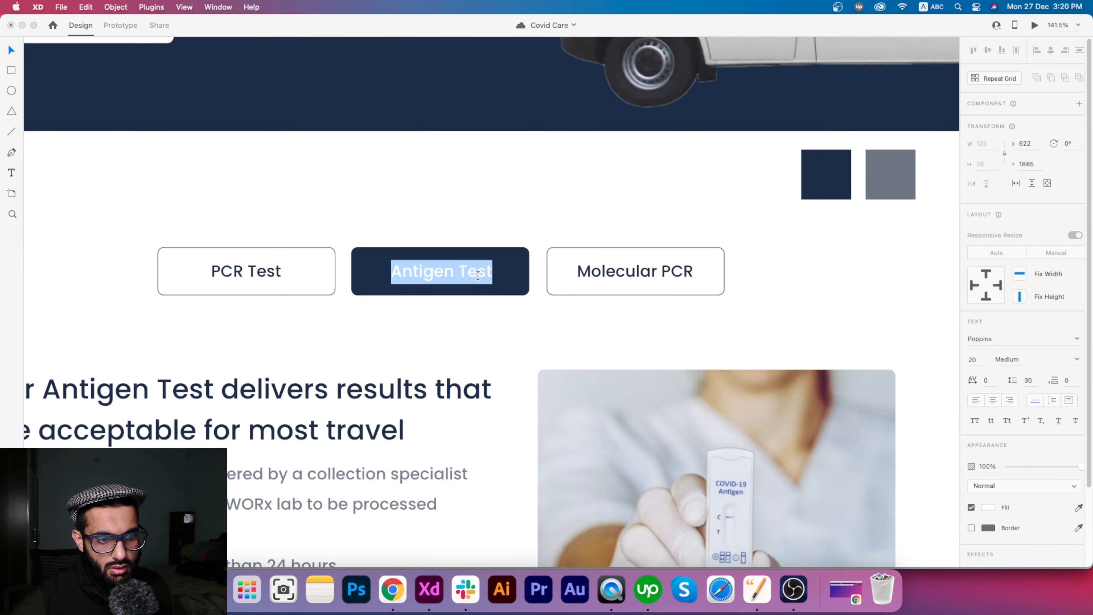
pyautogui.press('Escape')
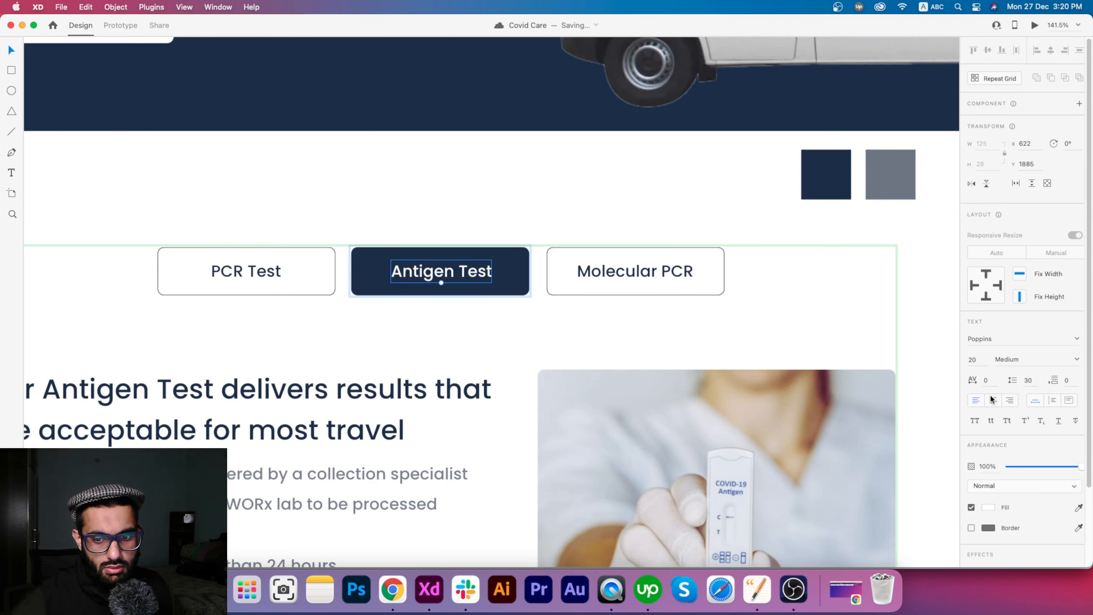
pyautogui.click(993, 400)
pyautogui.click(1076, 361)
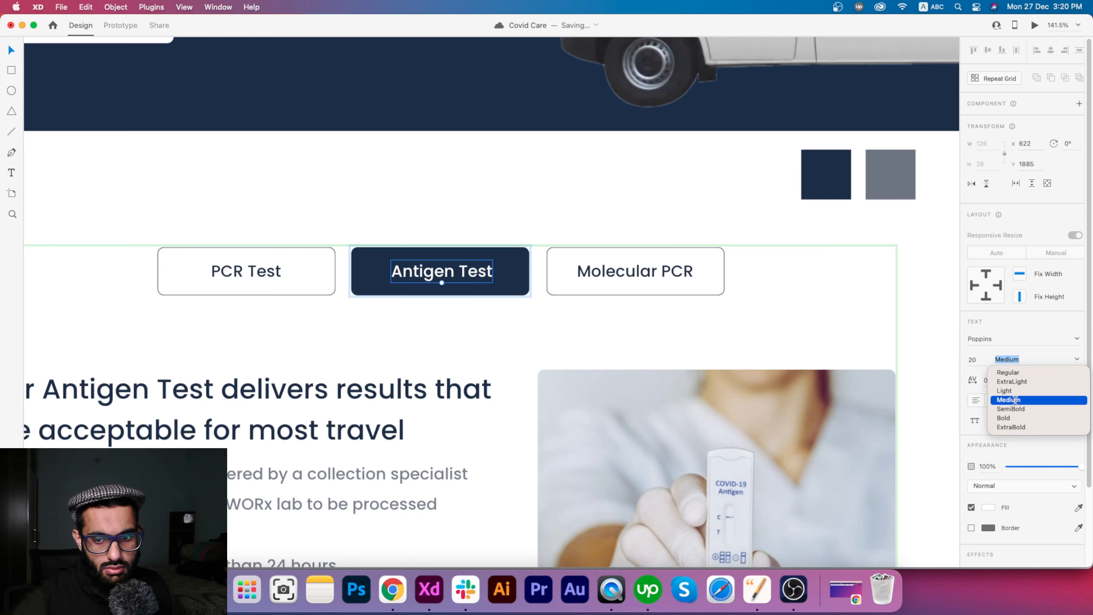
pyautogui.click(1011, 409)
pyautogui.click(589, 321)
# - Compare the tab component's Default State and Antigen Test state by switching between them, finishing on the Default State
pyautogui.scroll(-5, 600, 302)
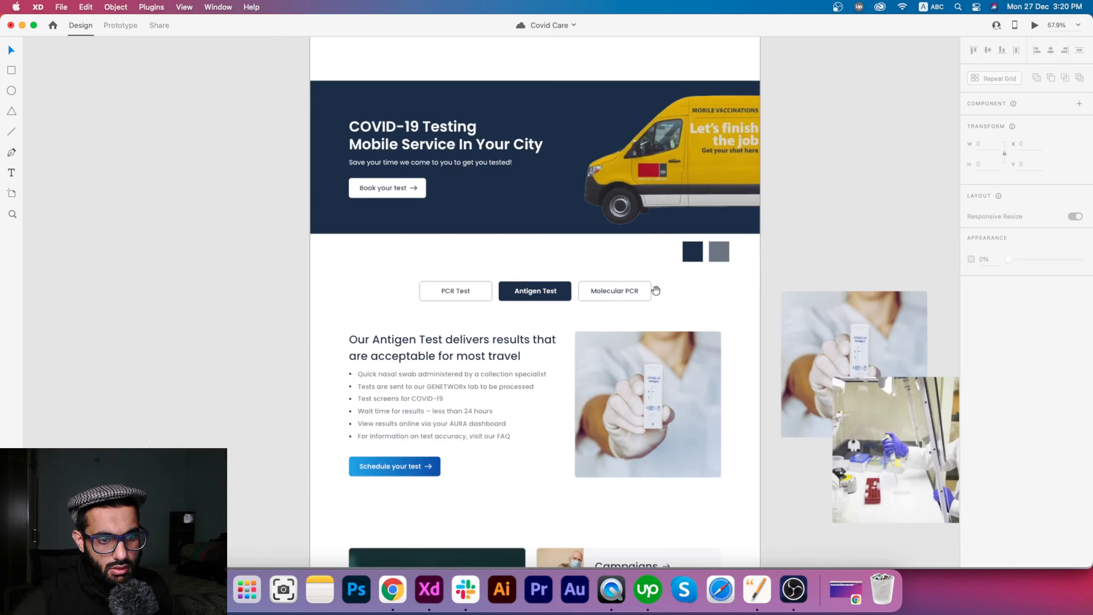
pyautogui.scroll(3, 553, 250)
pyautogui.click(500, 275)
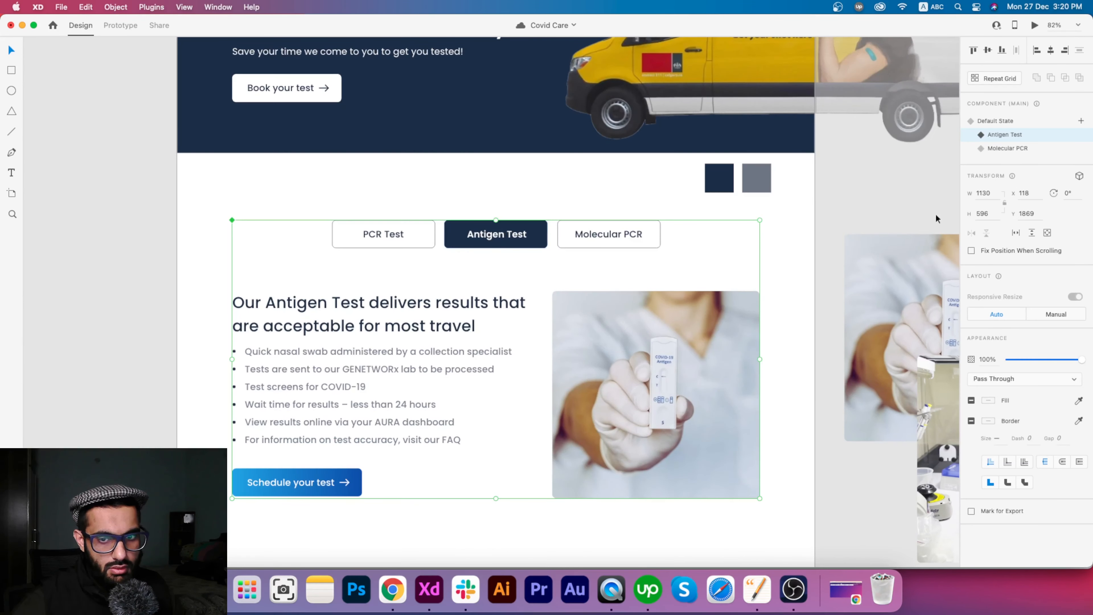
pyautogui.click(1003, 121)
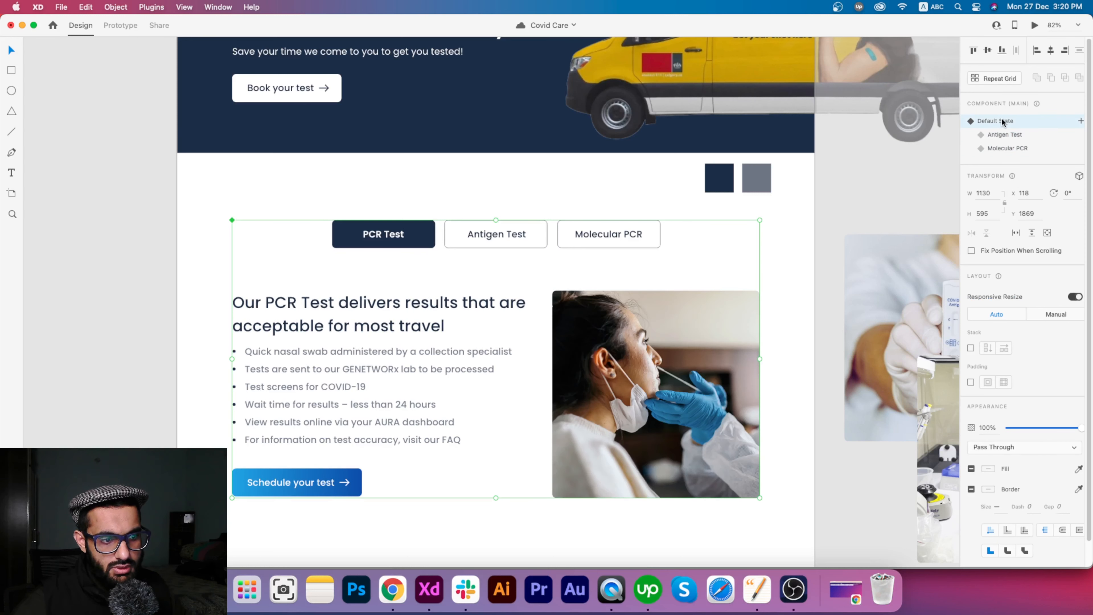
pyautogui.click(1000, 134)
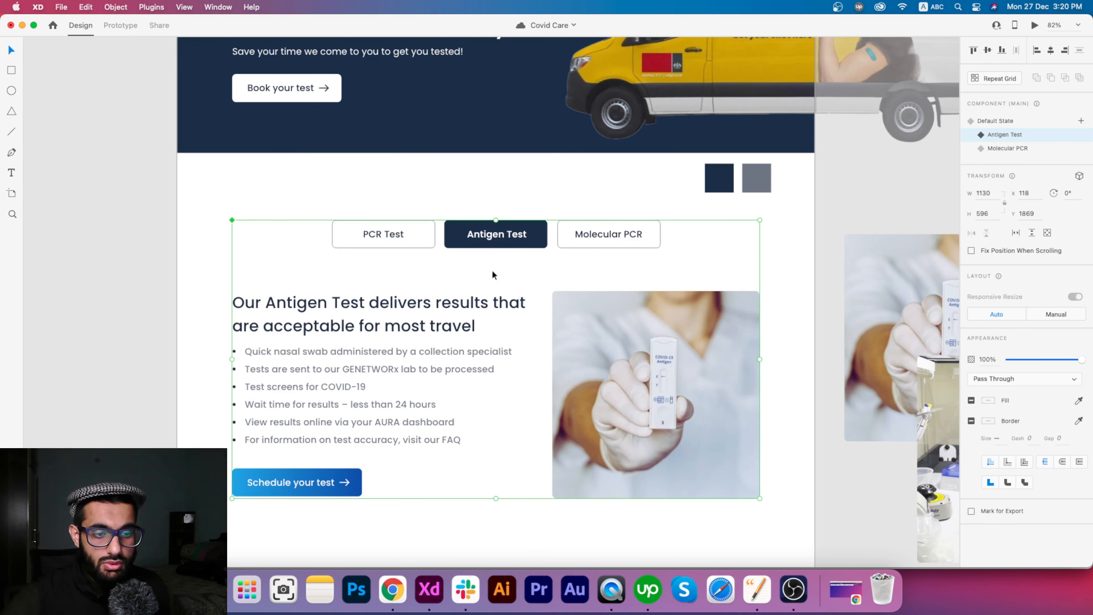
pyautogui.click(486, 175)
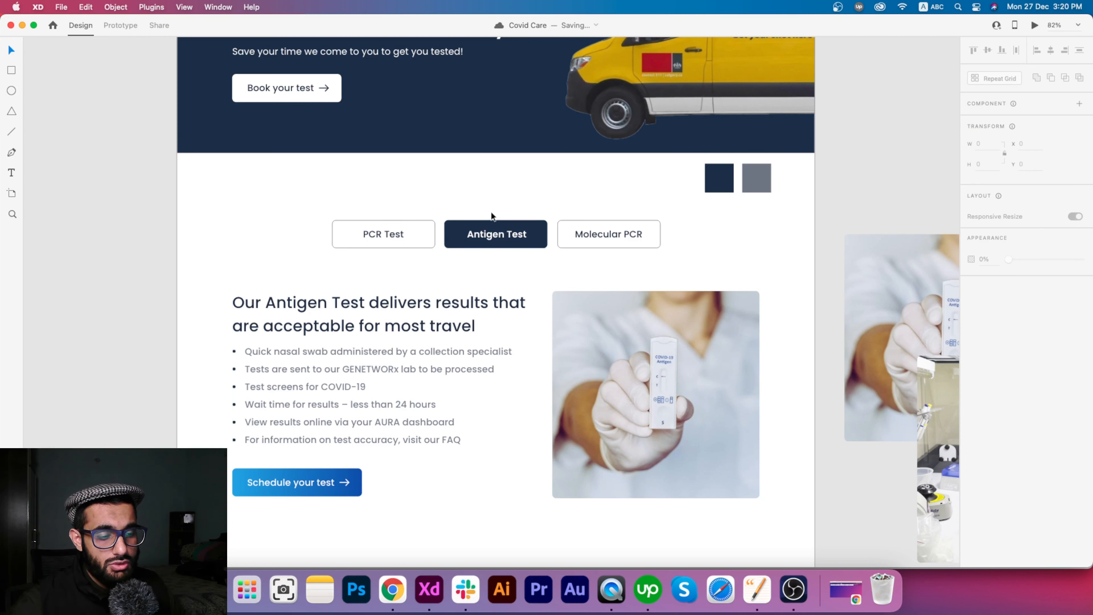
pyautogui.click(439, 234)
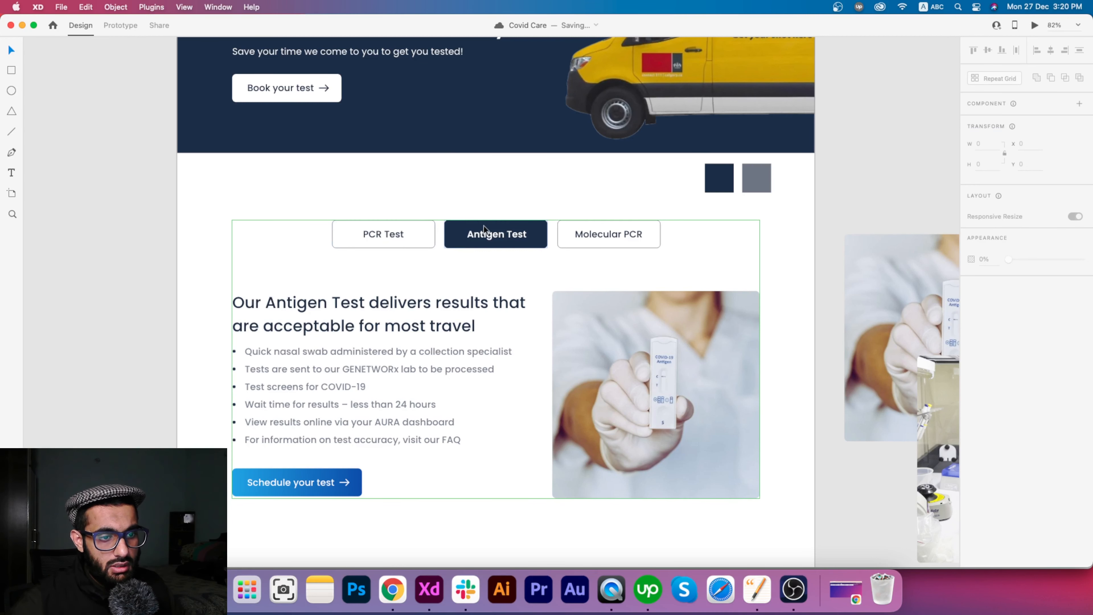
pyautogui.click(997, 122)
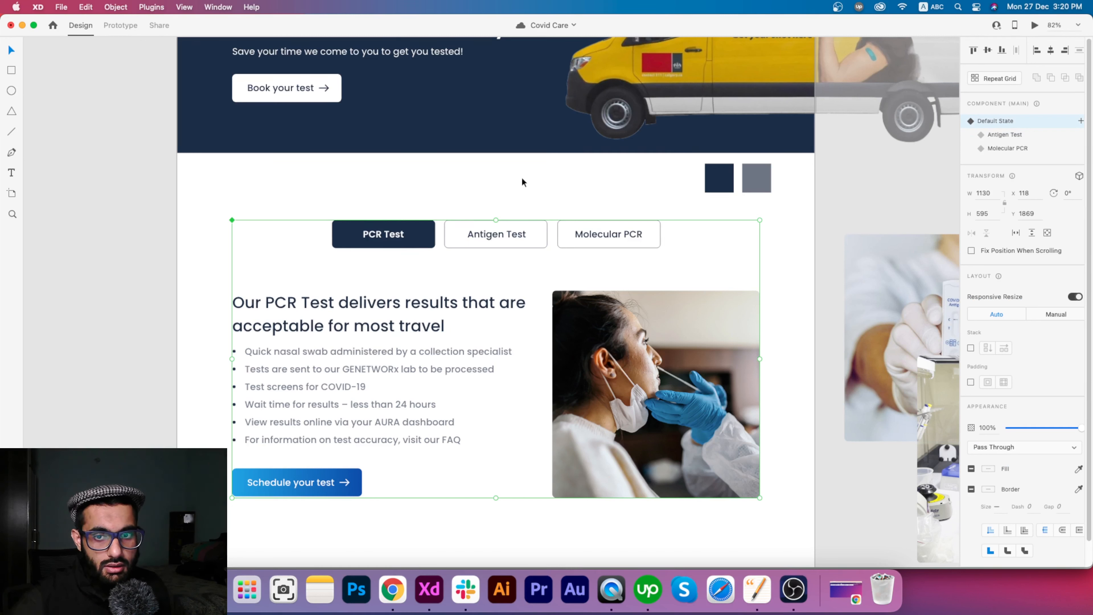
# - In Prototype mode, link the Default State's Antigen Test button to the Antigen Test state with a Tap trigger and Transition action
pyautogui.click(113, 25)
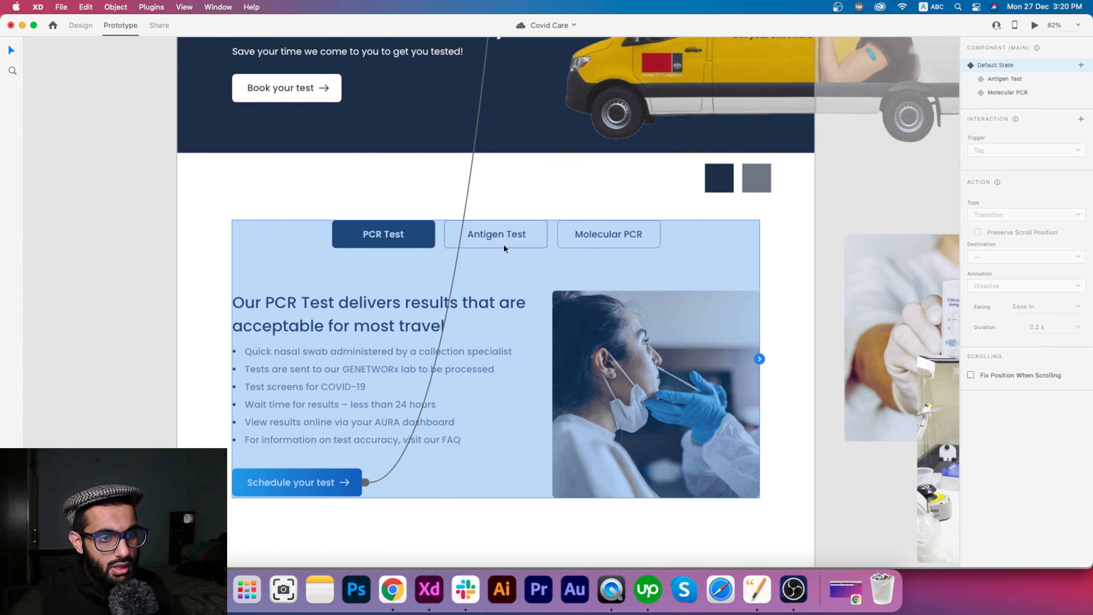
pyautogui.click(518, 181)
pyautogui.doubleClick(508, 245)
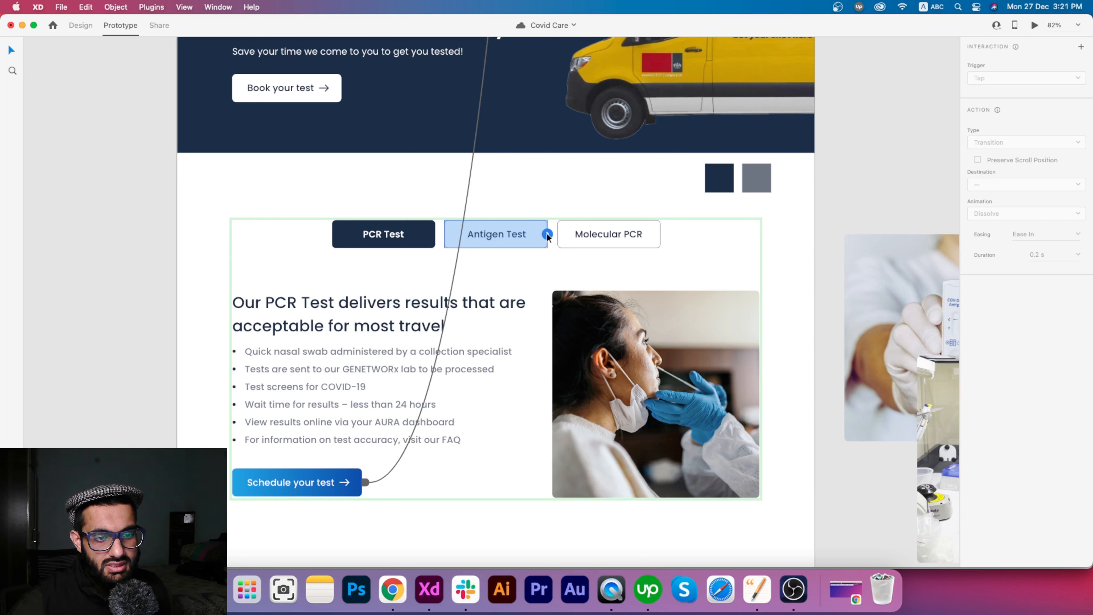
pyautogui.moveTo(548, 234); pyautogui.dragTo(583, 244)
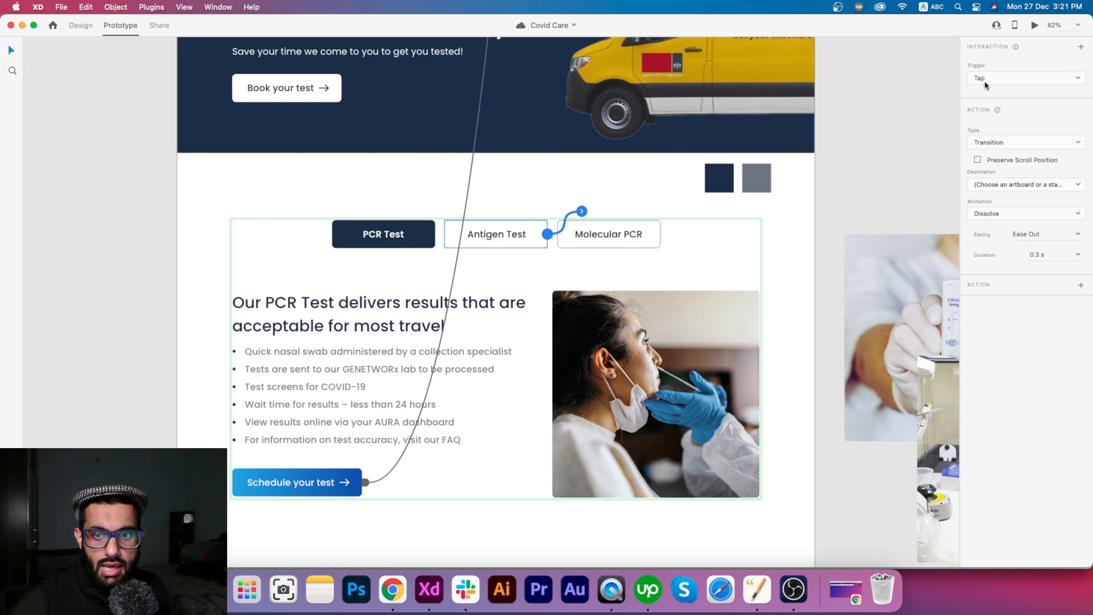
pyautogui.click(1050, 137)
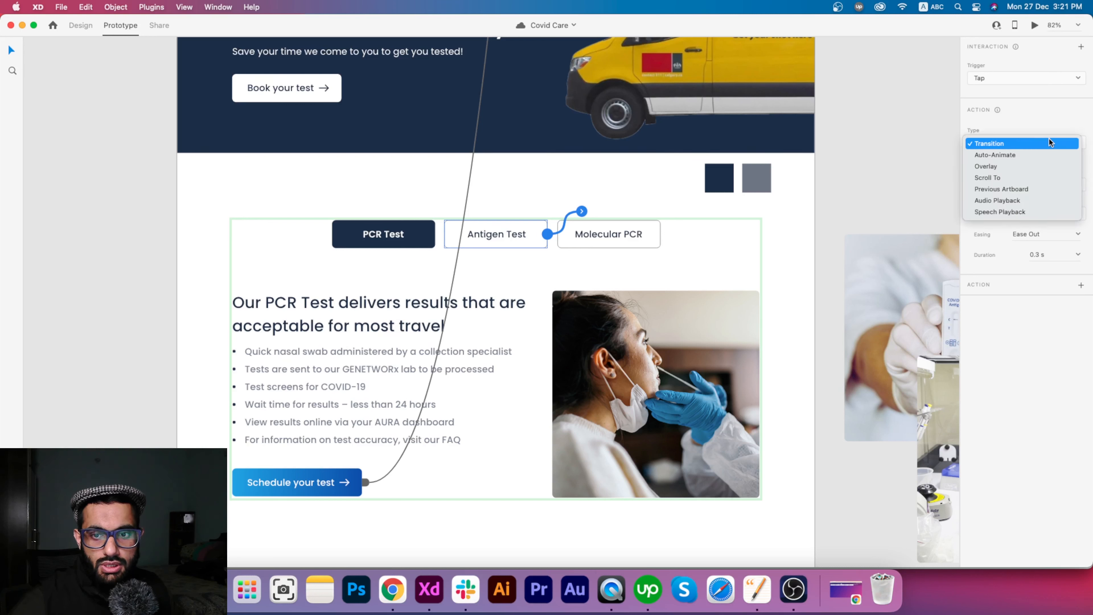
pyautogui.click(1045, 141)
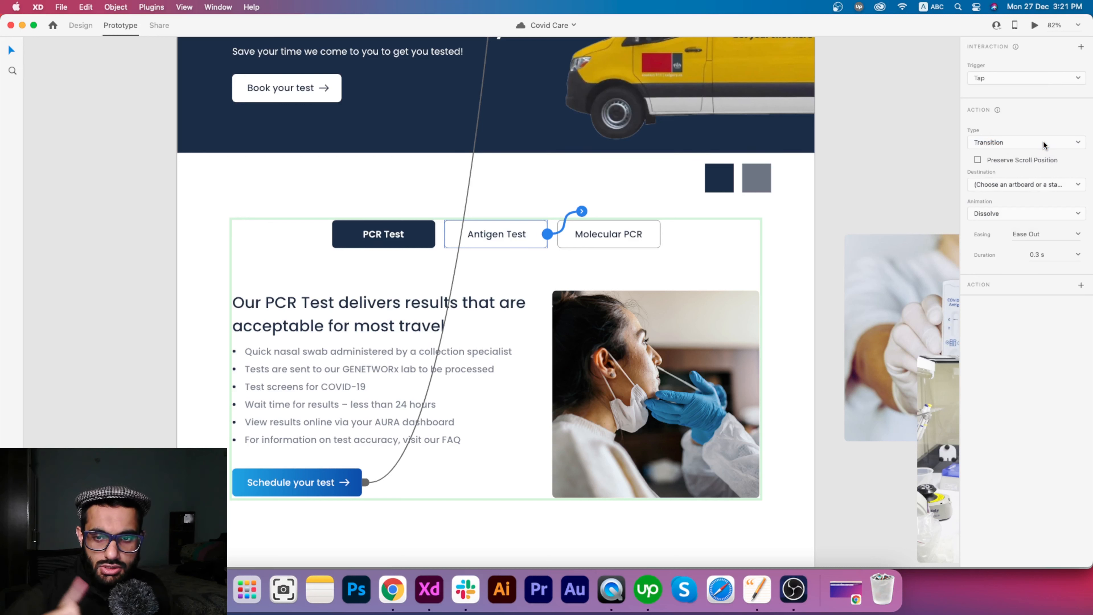
pyautogui.click(1053, 144)
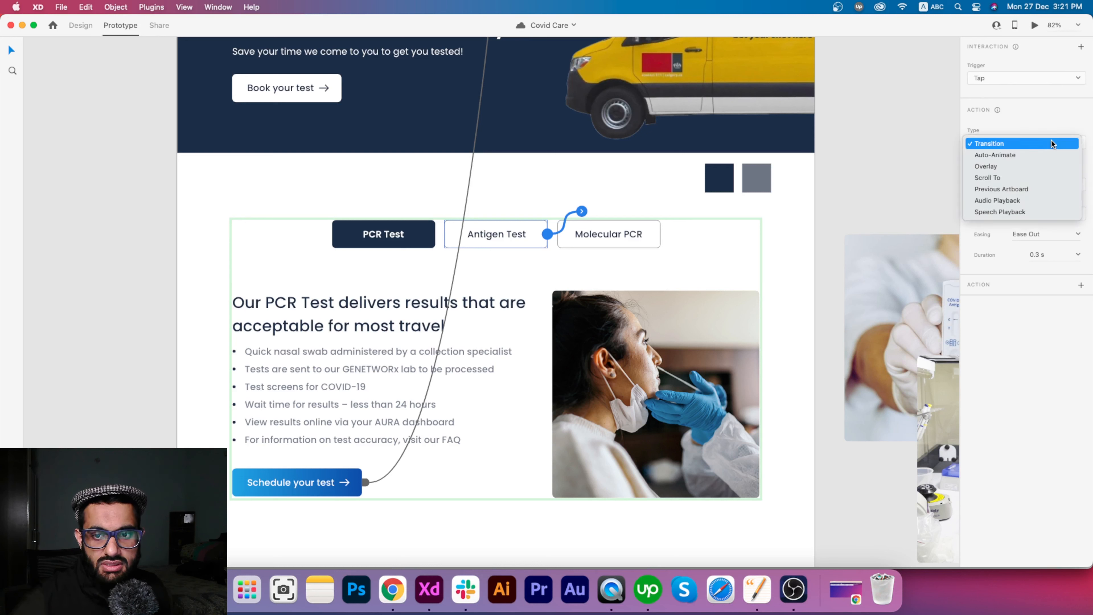
pyautogui.click(1053, 144)
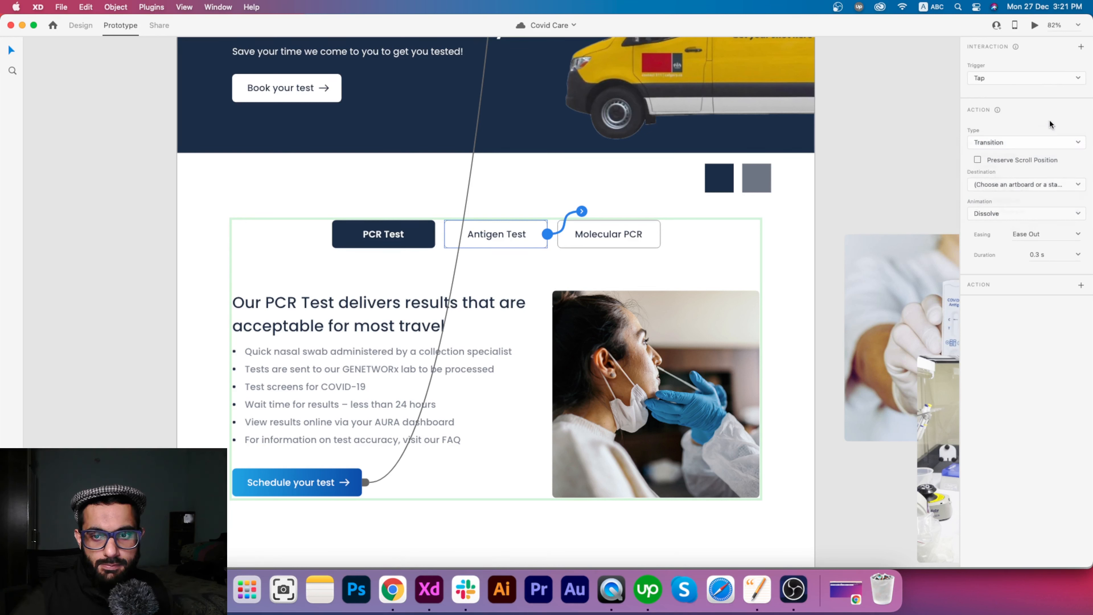
pyautogui.click(1051, 184)
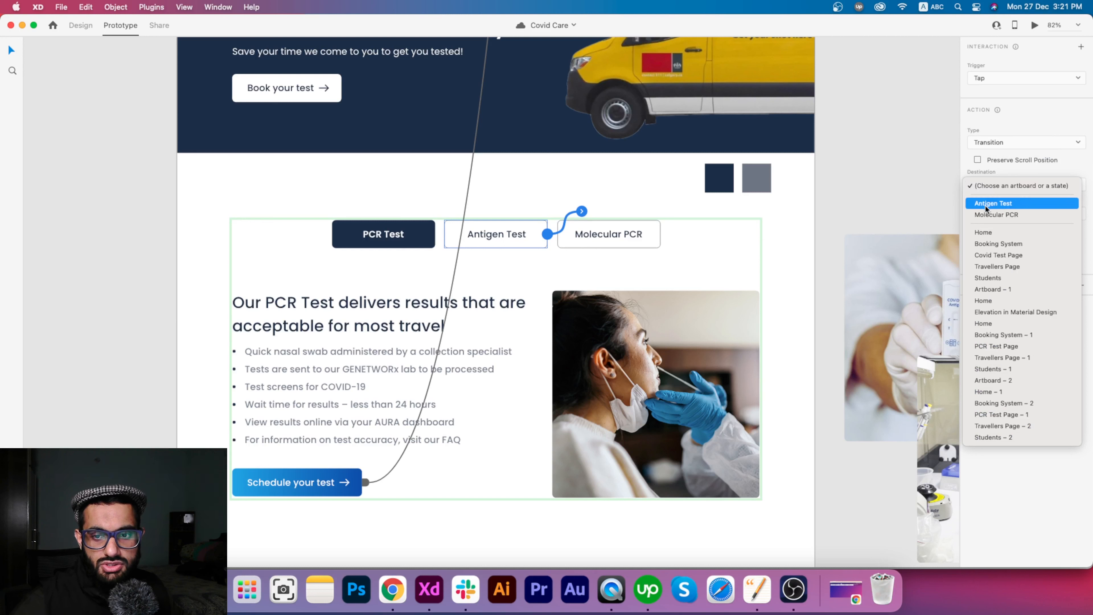
pyautogui.click(1000, 204)
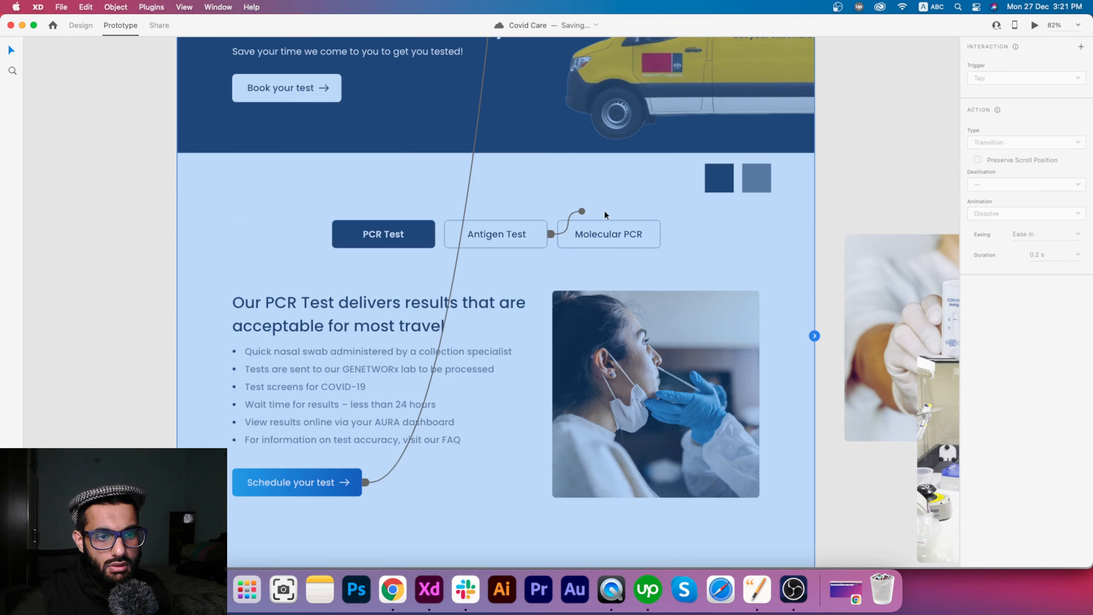
# - In the component's Antigen Test state, link the PCR Test button to the Default State with a Tap trigger and Transition action
pyautogui.click(613, 232)
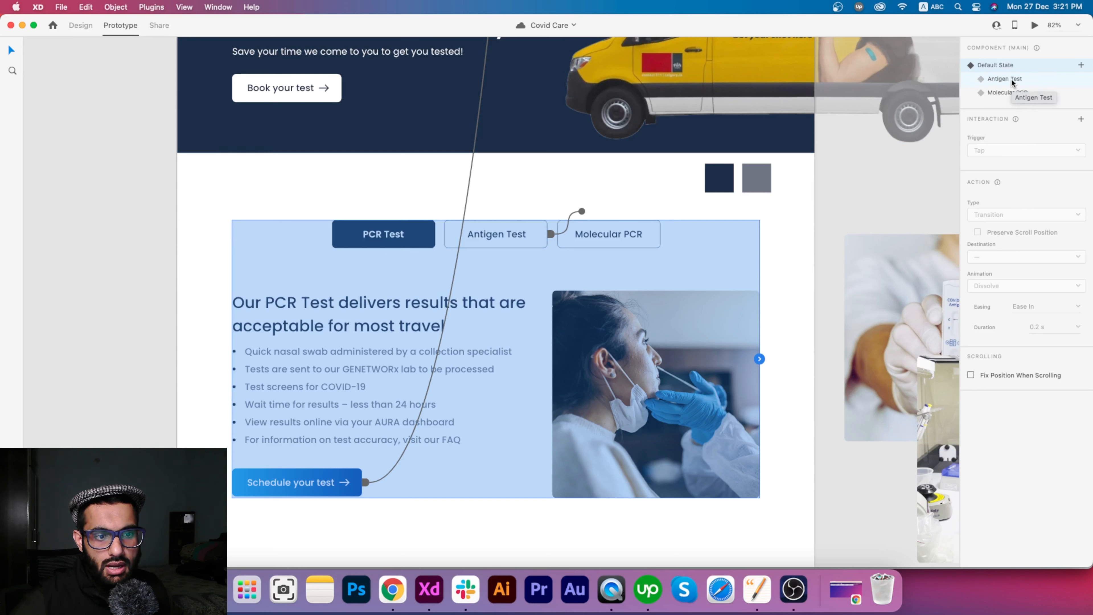
pyautogui.click(1012, 79)
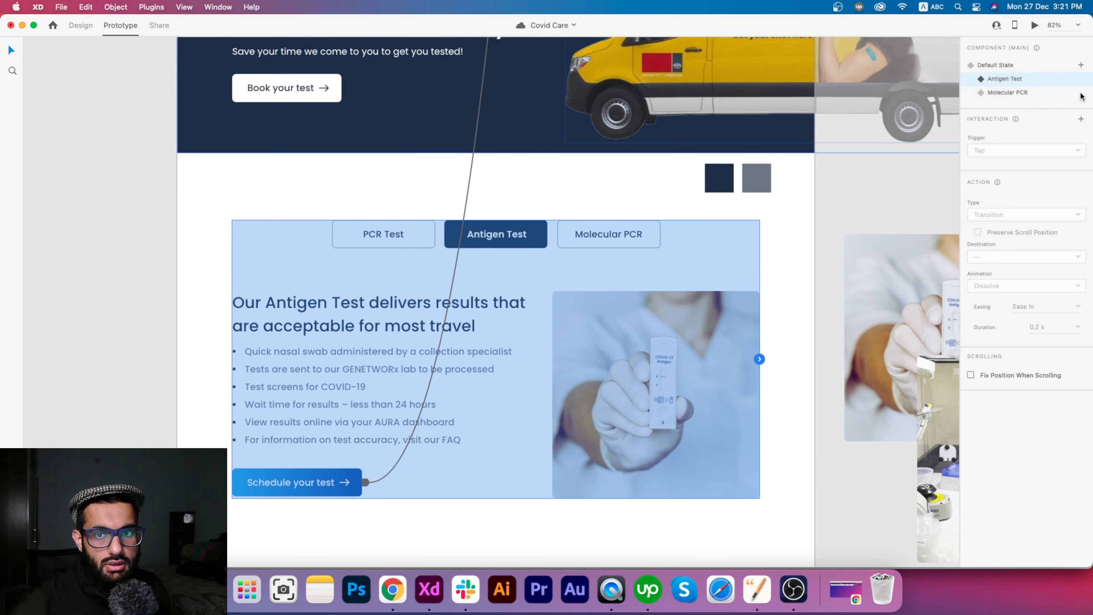
pyautogui.doubleClick(414, 249)
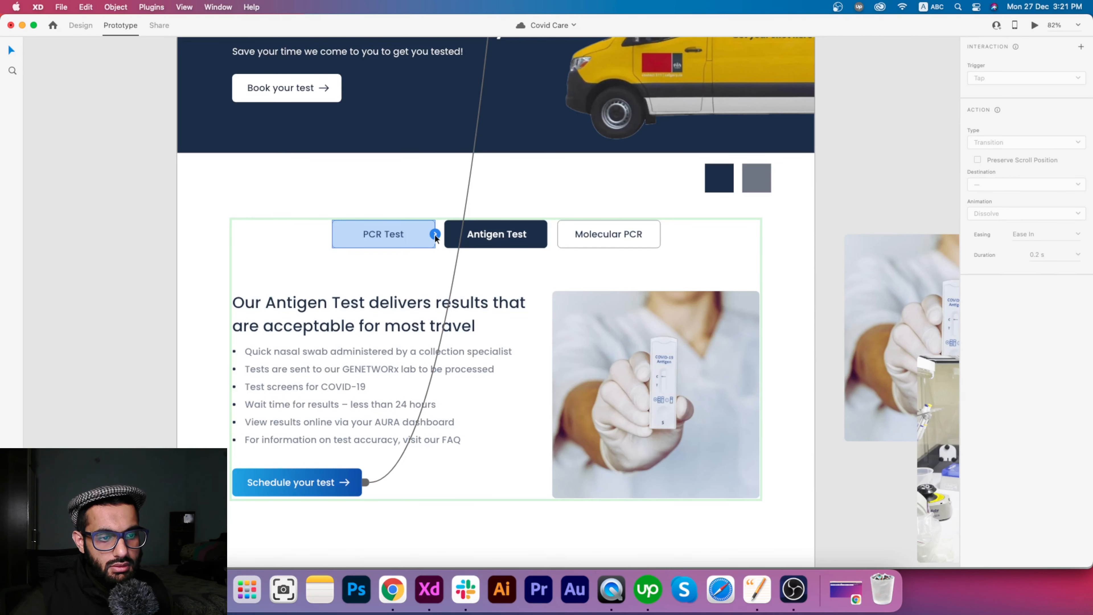
pyautogui.moveTo(437, 232); pyautogui.dragTo(469, 211)
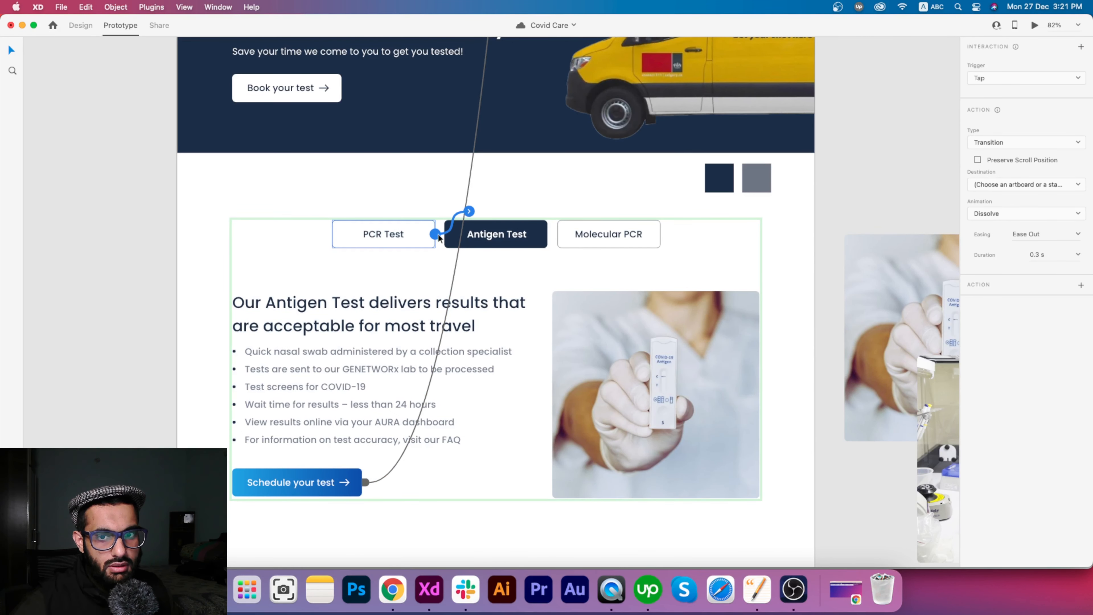
pyautogui.click(1073, 185)
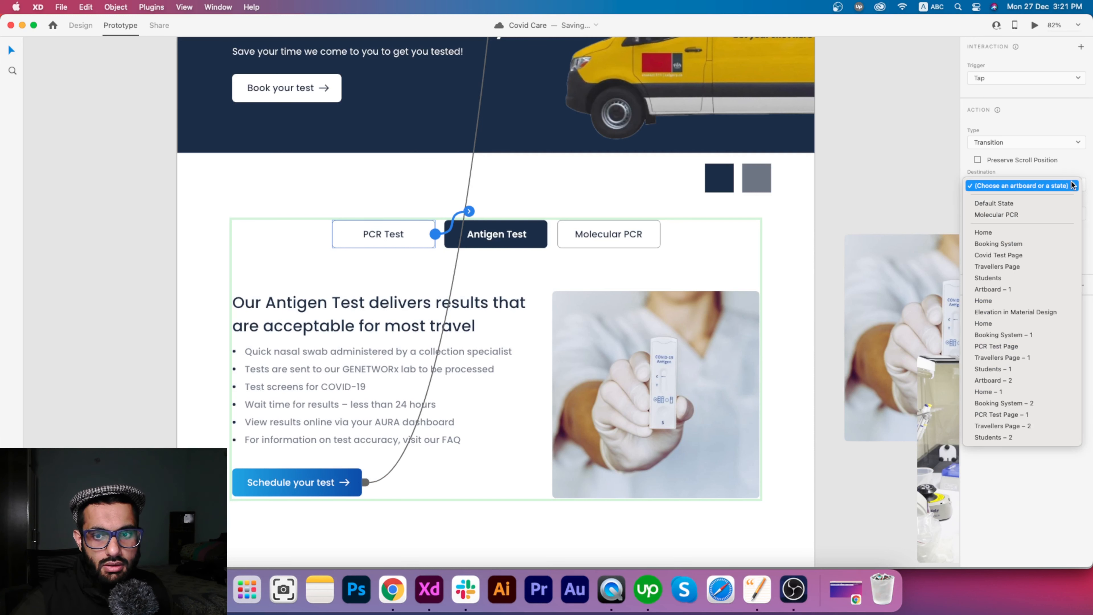
pyautogui.click(1002, 204)
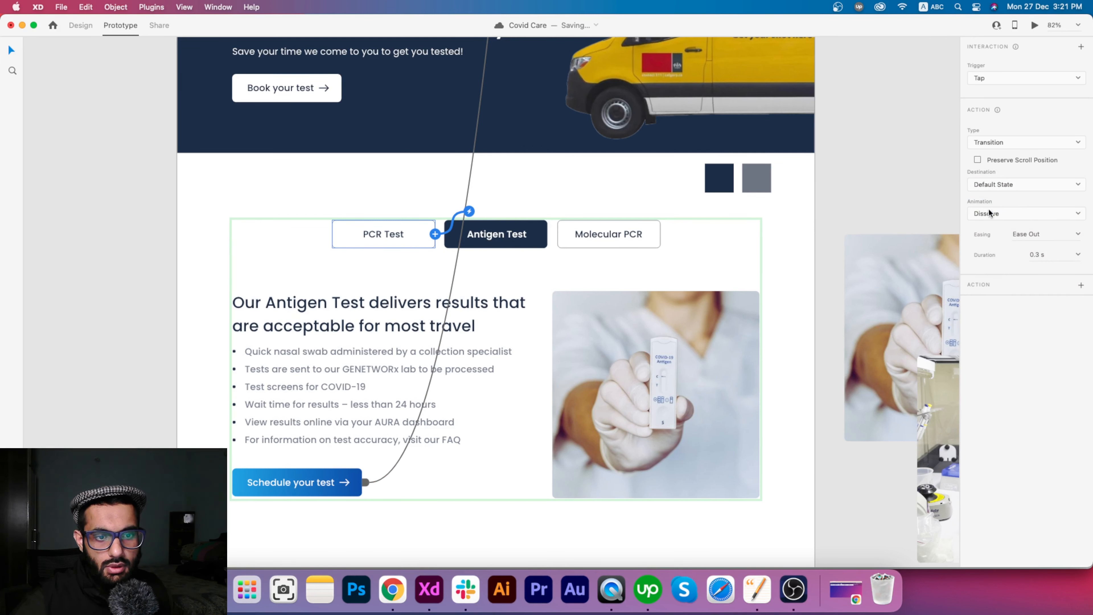
# - Link the Antigen Test state's Molecular PCR button to the Molecular PCR state with a Tap trigger and Transition action
pyautogui.click(641, 246)
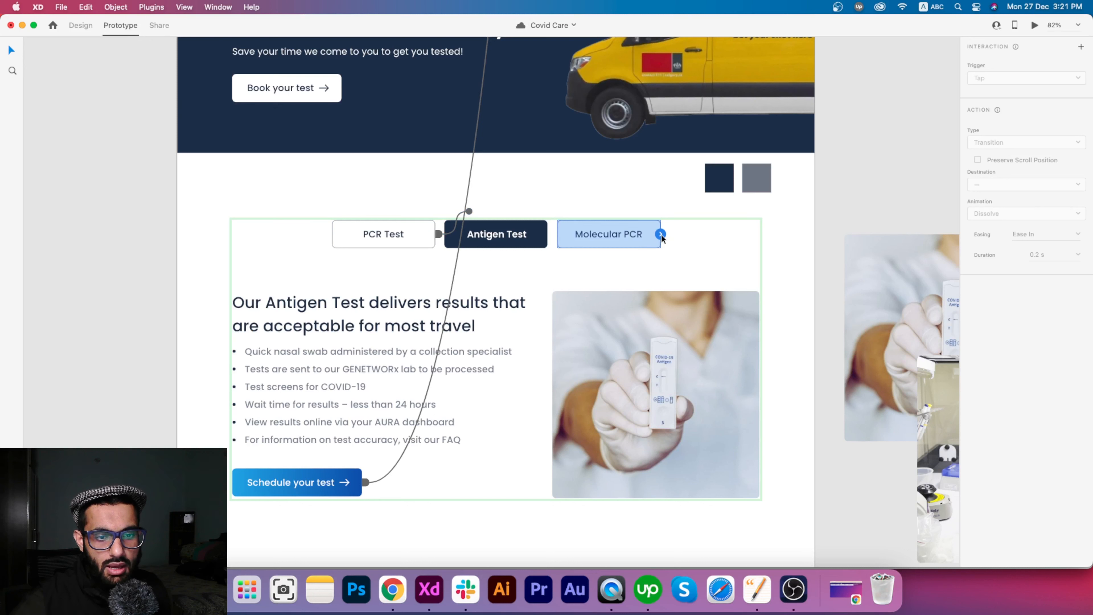
pyautogui.click(1043, 142)
pyautogui.click(1017, 142)
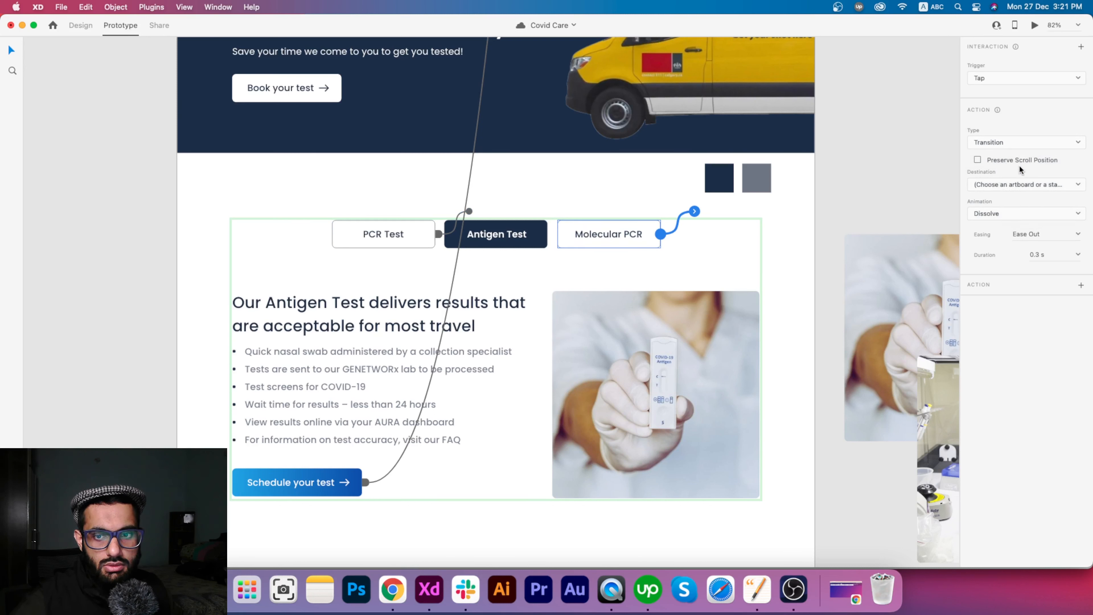
pyautogui.click(1017, 185)
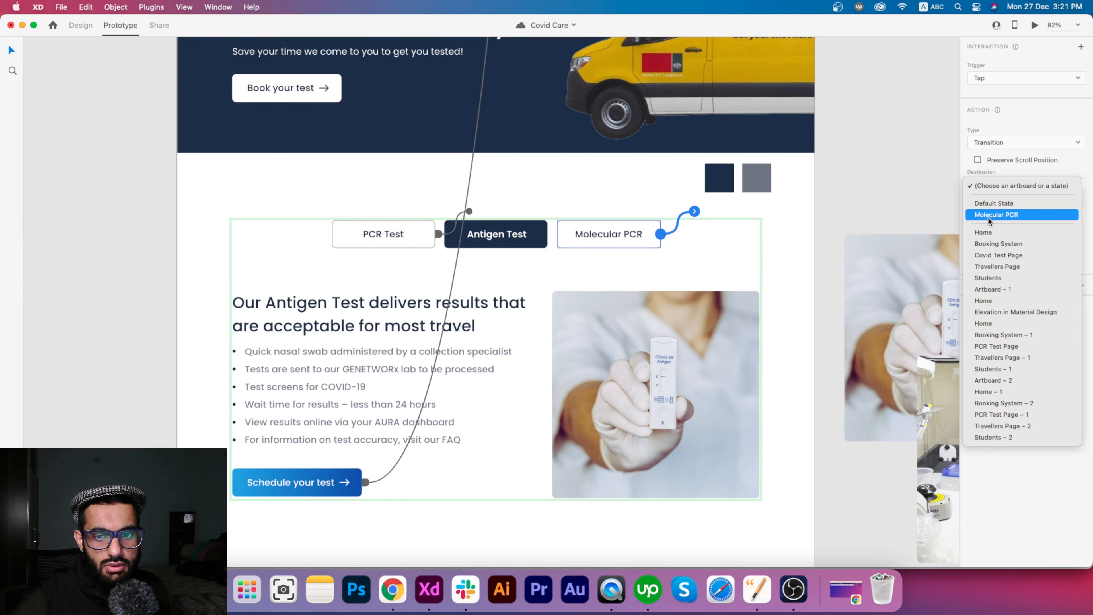
pyautogui.click(989, 215)
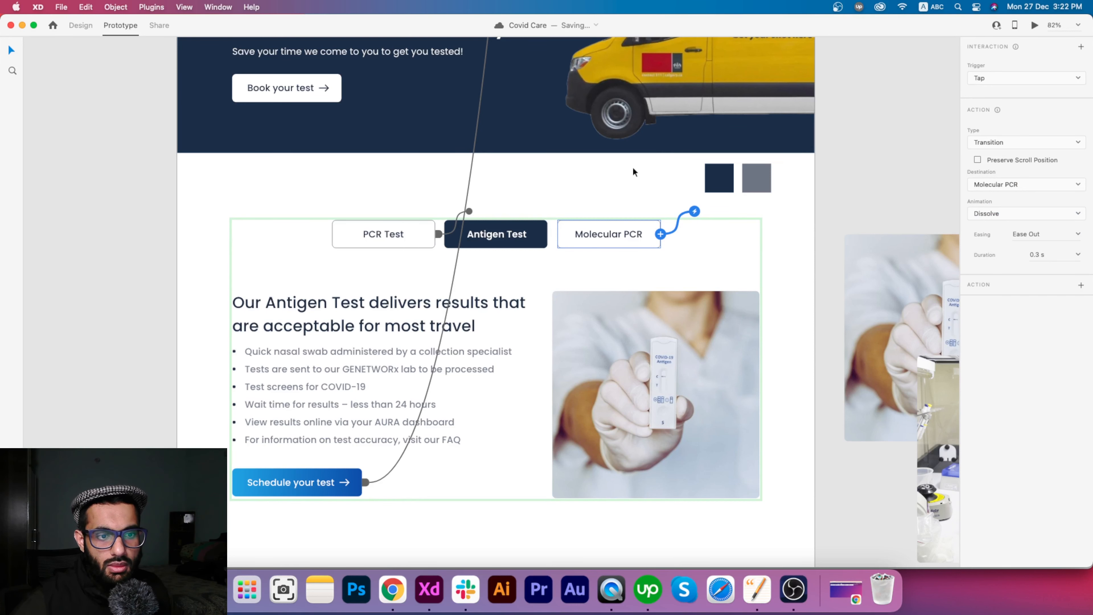
# - In the component's Molecular PCR state, link the Antigen Test button to the Antigen Test state using a Tap-triggered Transition
pyautogui.click(556, 187)
pyautogui.click(522, 235)
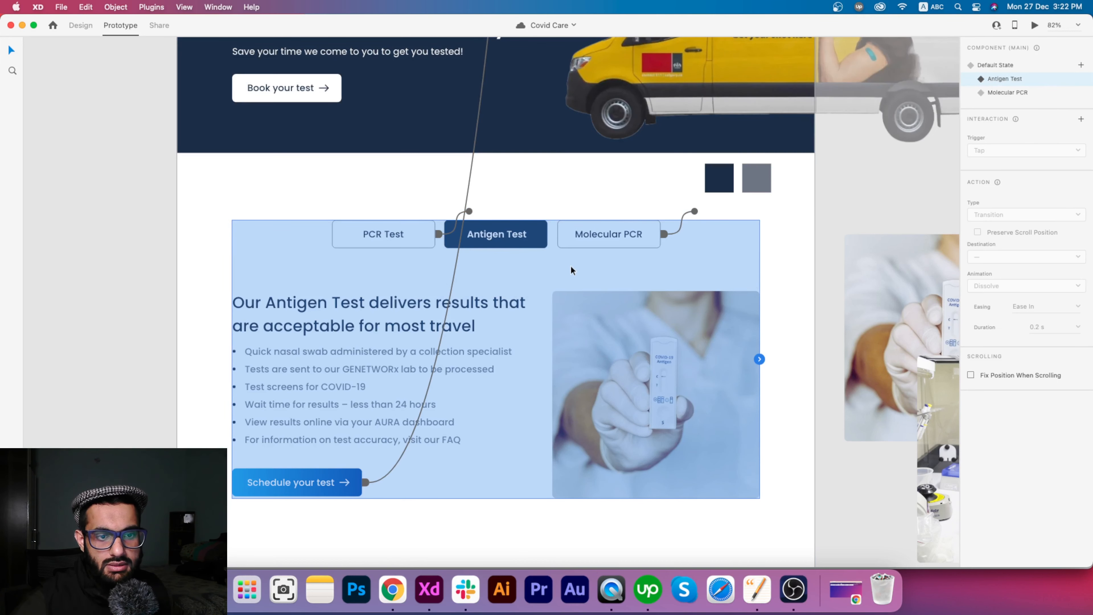
pyautogui.click(1003, 93)
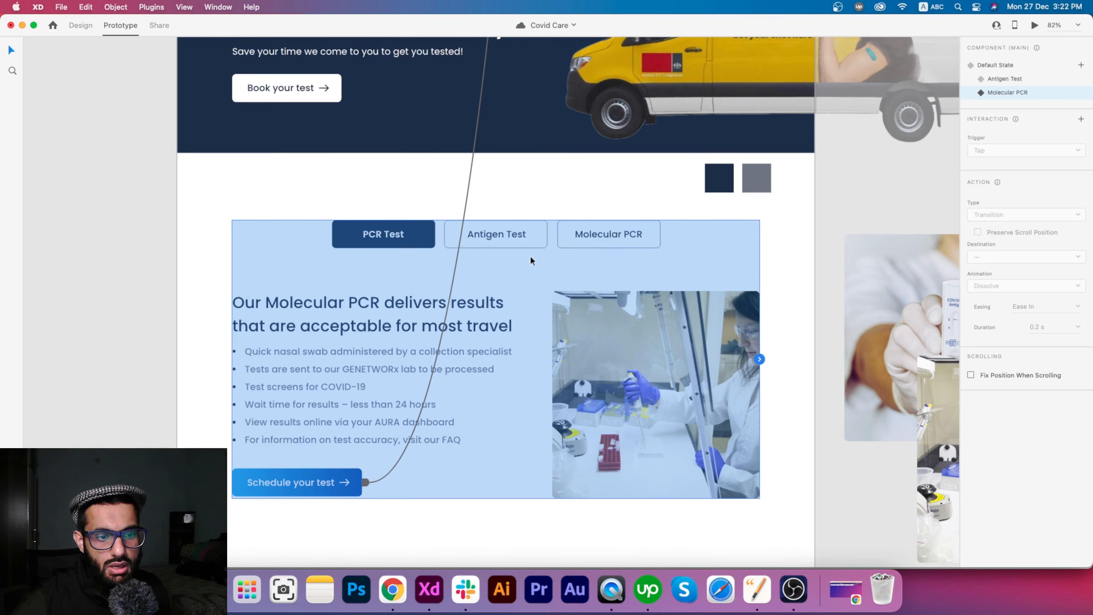
pyautogui.doubleClick(524, 247)
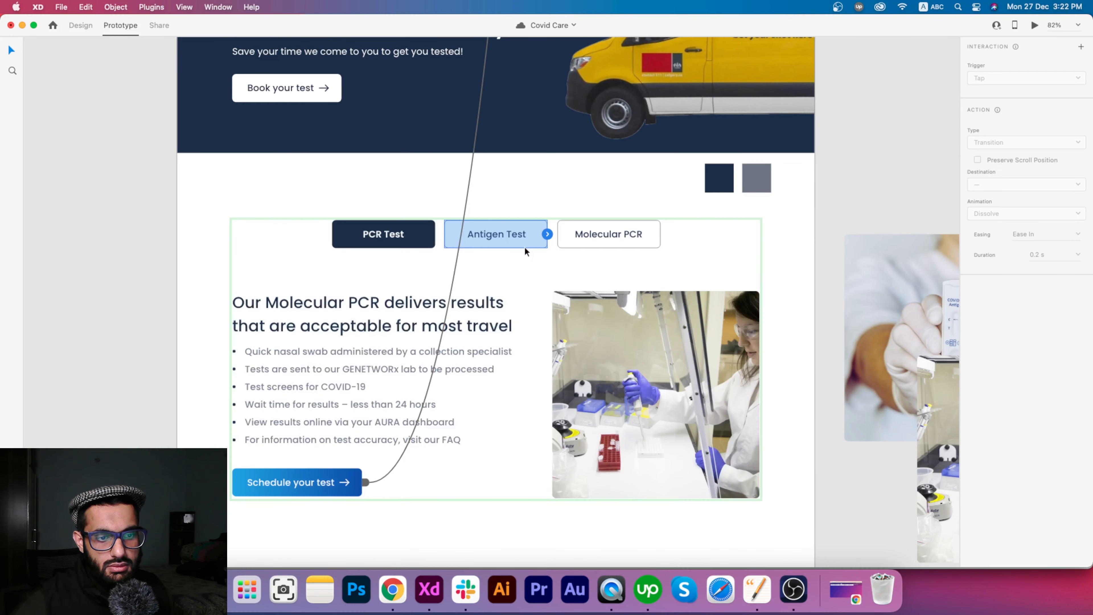
pyautogui.click(546, 235)
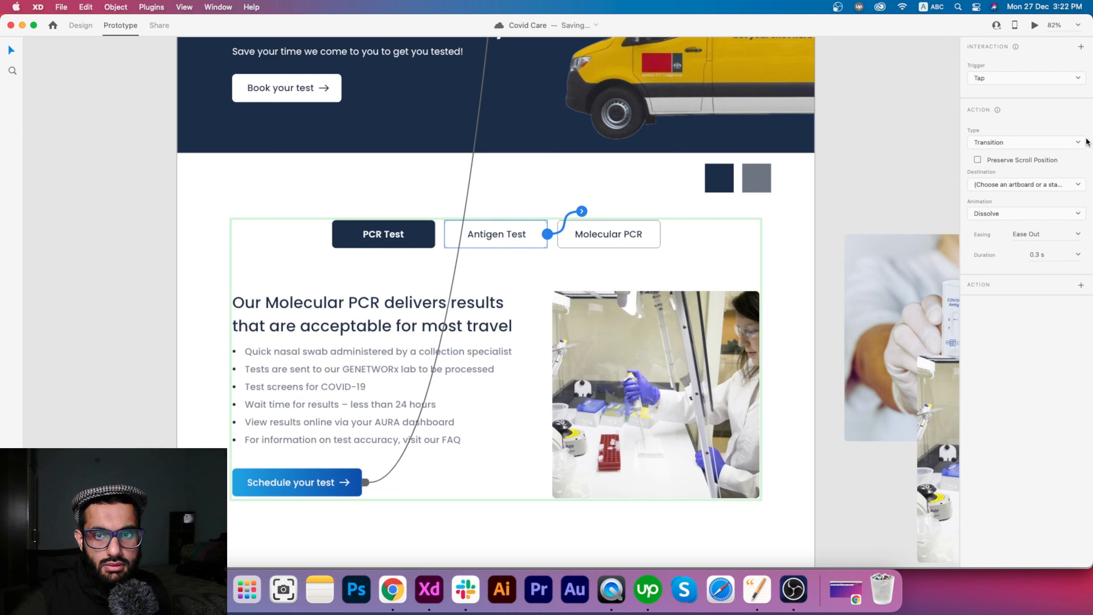
pyautogui.click(1023, 189)
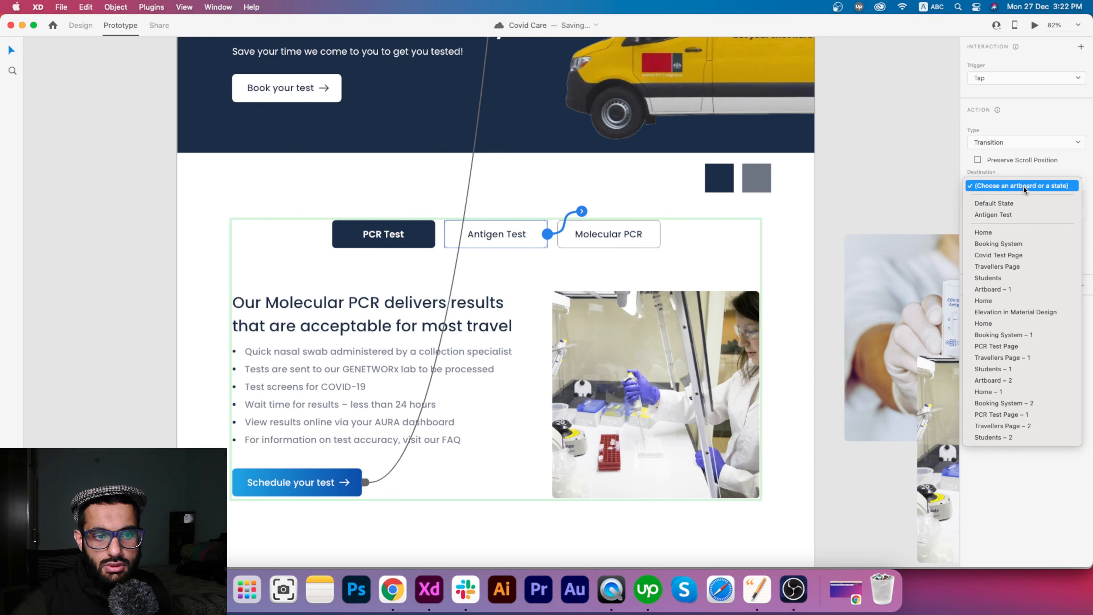
pyautogui.click(1012, 215)
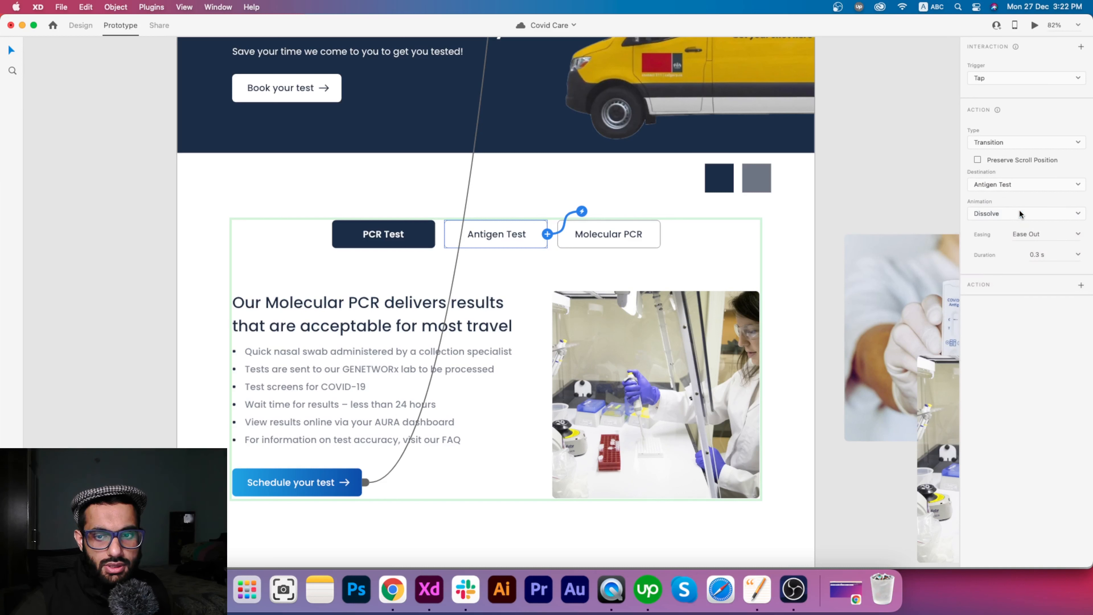
# - Link the Molecular PCR state's PCR Test button to the Default State with a Tap trigger and Transition action
pyautogui.click(427, 236)
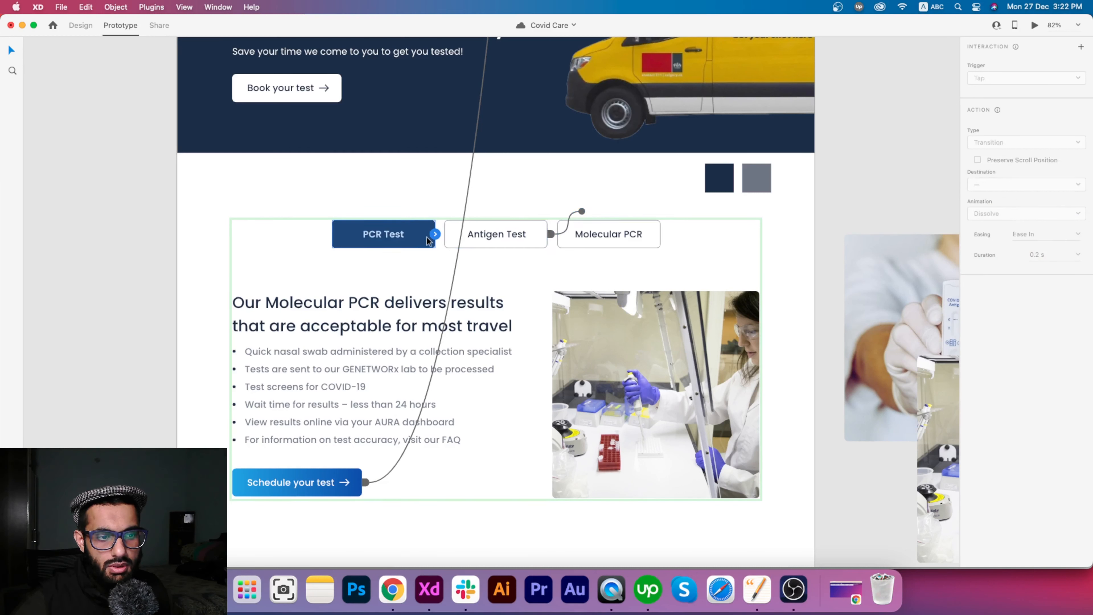
pyautogui.moveTo(435, 234); pyautogui.dragTo(480, 227)
pyautogui.click(1063, 144)
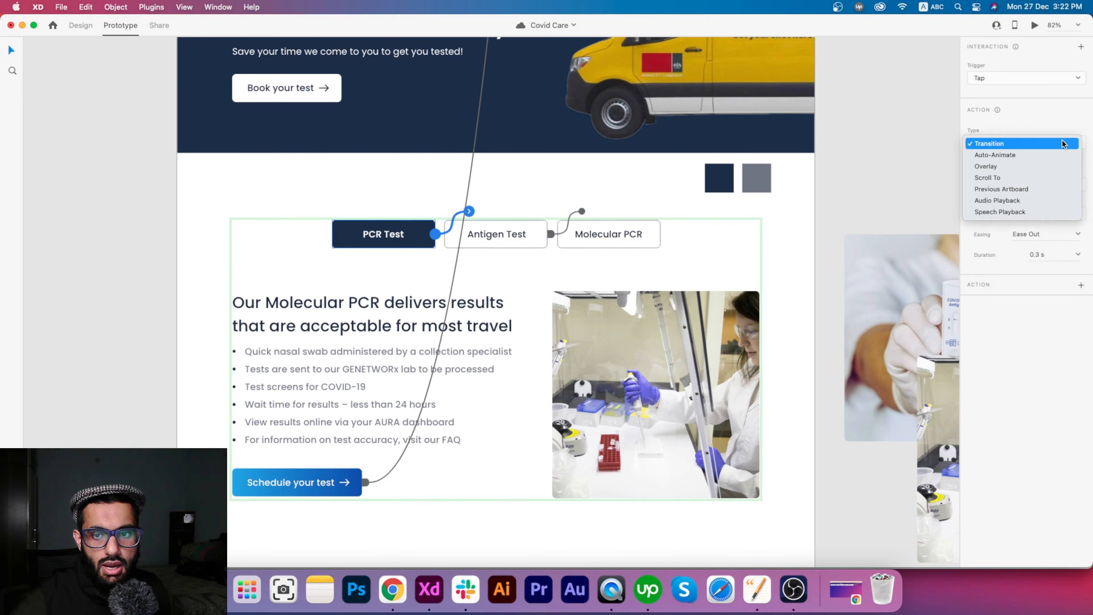
pyautogui.click(1057, 106)
pyautogui.click(1008, 184)
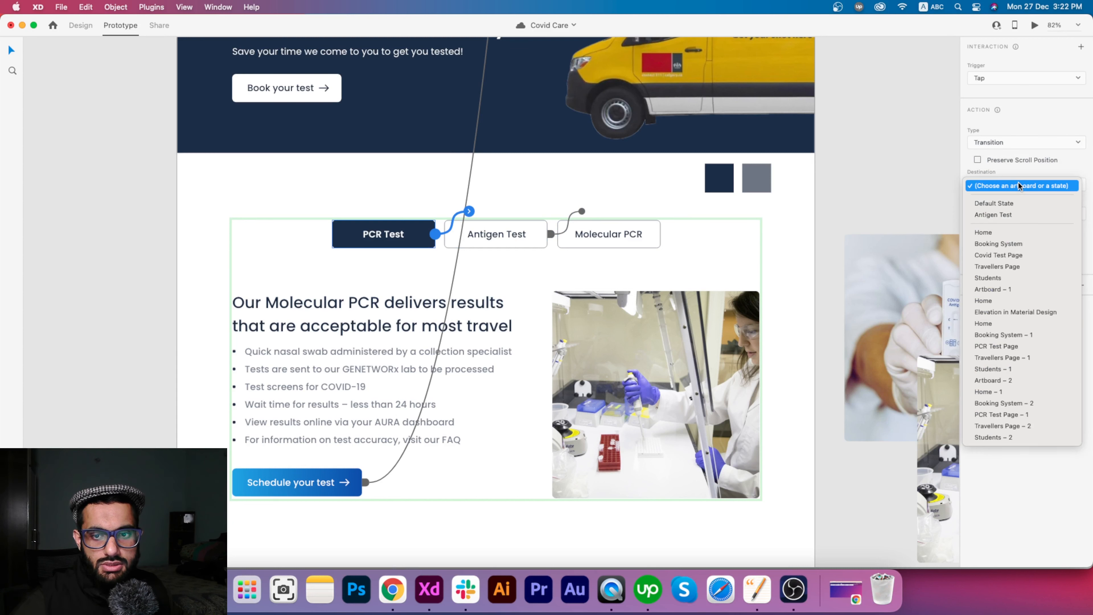
pyautogui.click(1010, 205)
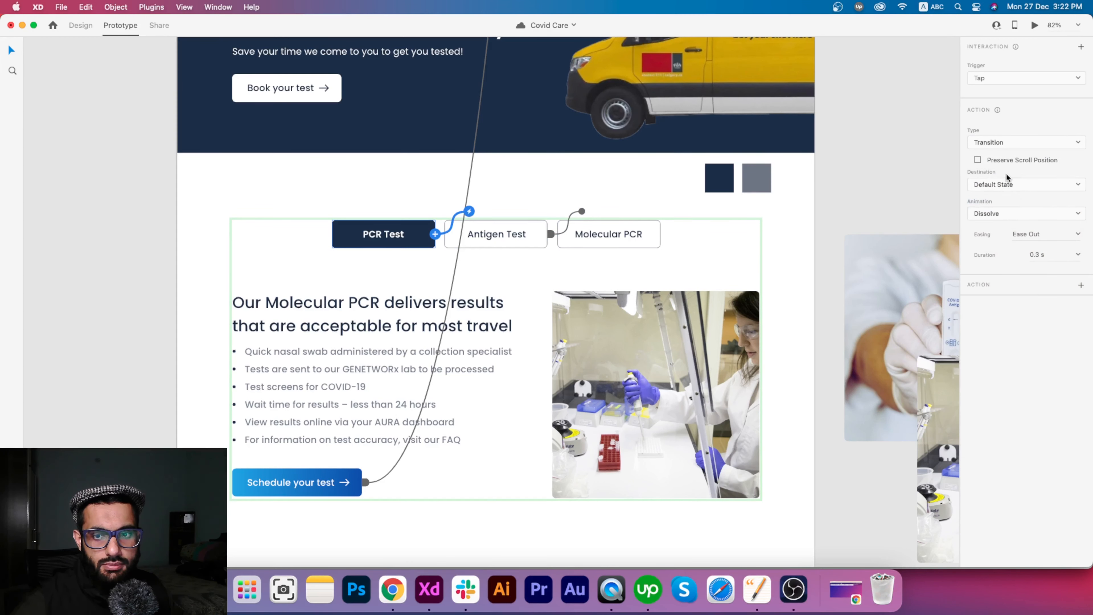
# - Set the tab component back to its Default State
pyautogui.click(402, 199)
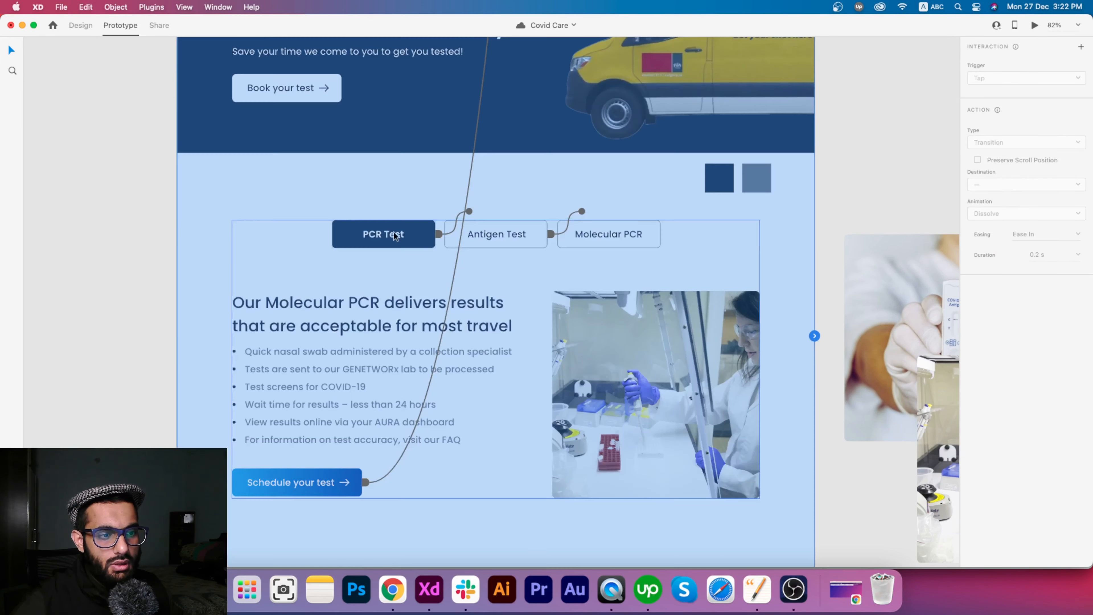
pyautogui.click(393, 236)
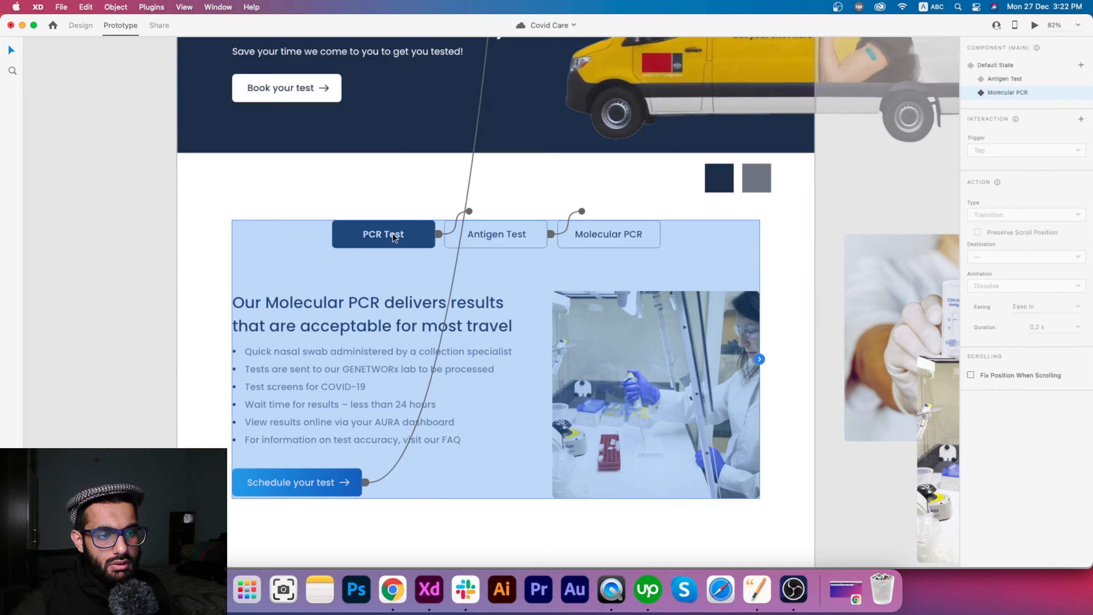
pyautogui.click(1008, 68)
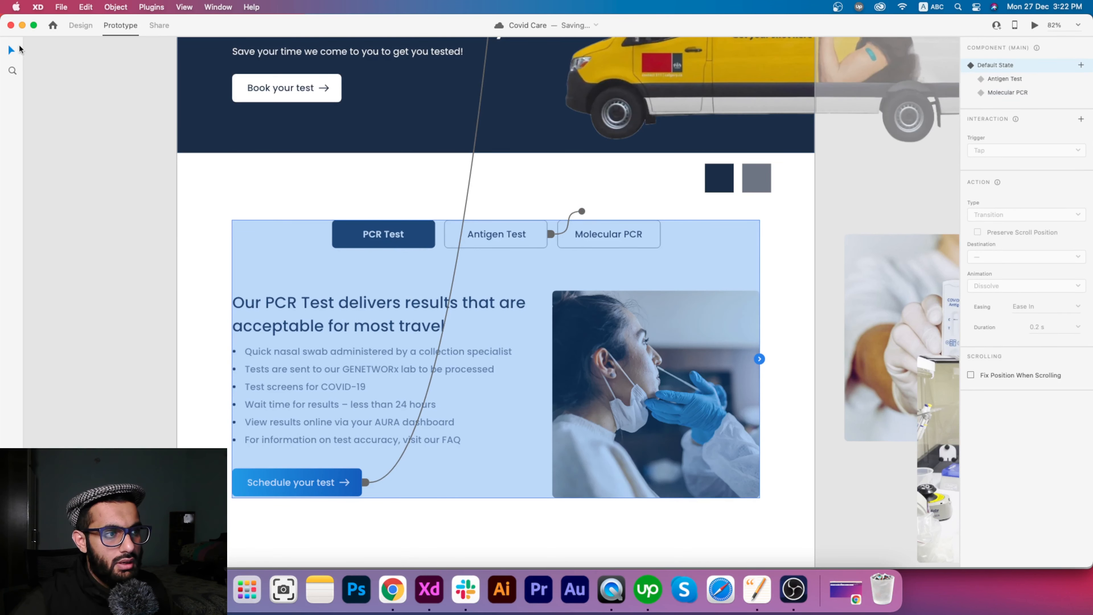
# - Preview the prototype and test switching to the Antigen Test tab and back to PCR Test, then close the preview
pyautogui.click(1035, 26)
pyautogui.scroll(-15, 484, 220)
pyautogui.scroll(-10, 481, 221)
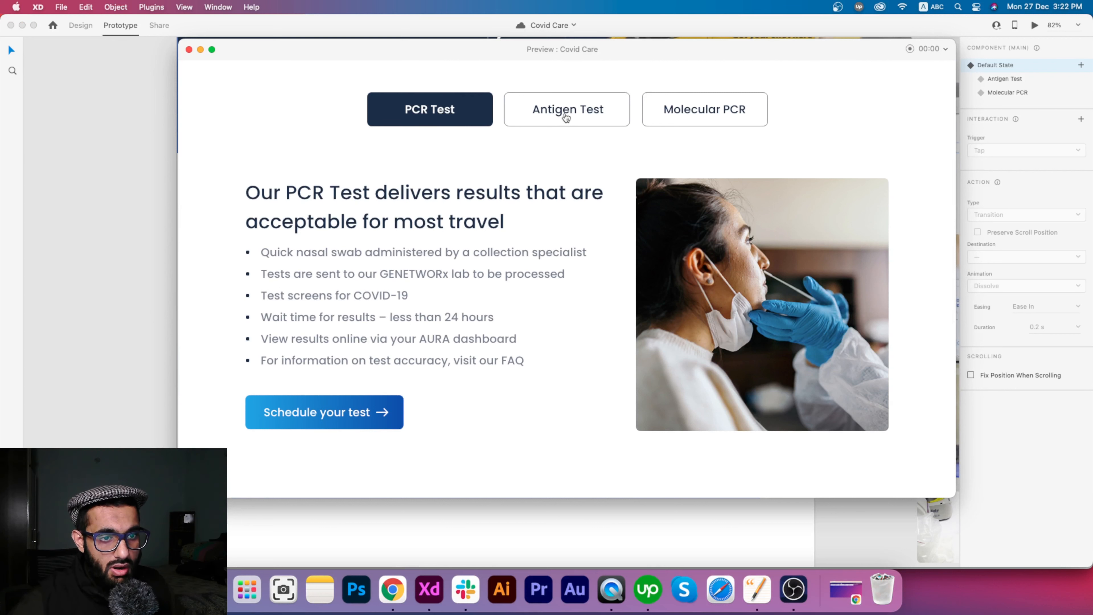
pyautogui.click(567, 121)
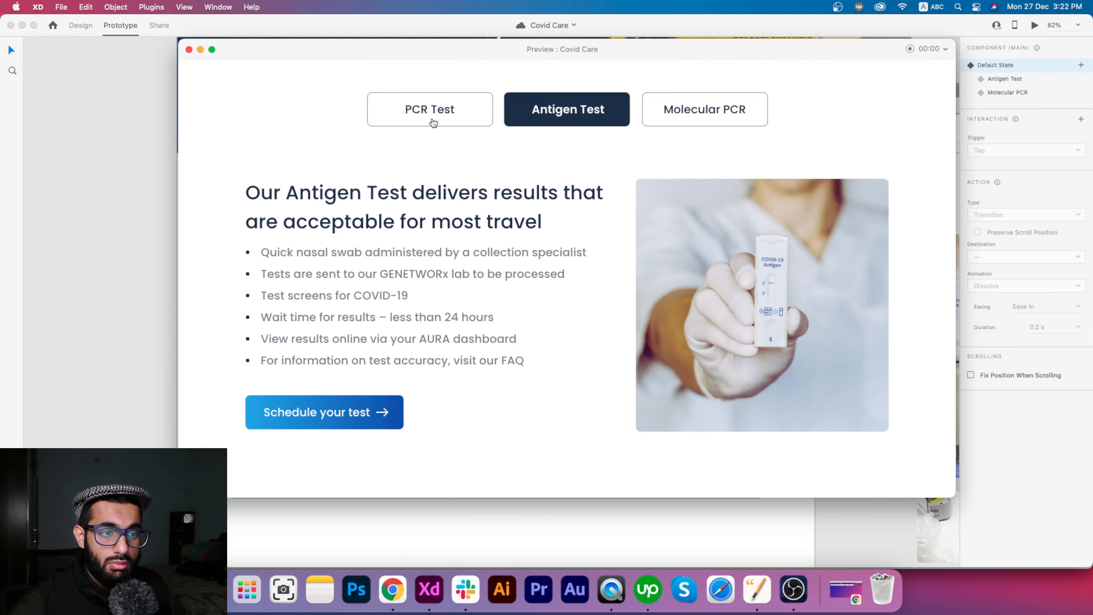
pyautogui.click(433, 119)
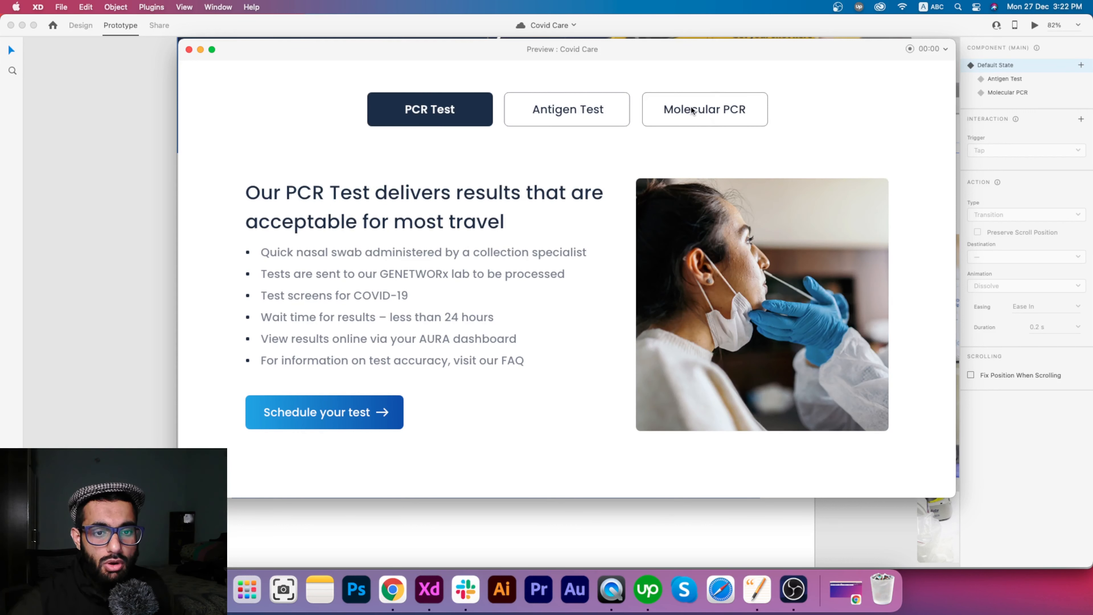
pyautogui.click(189, 50)
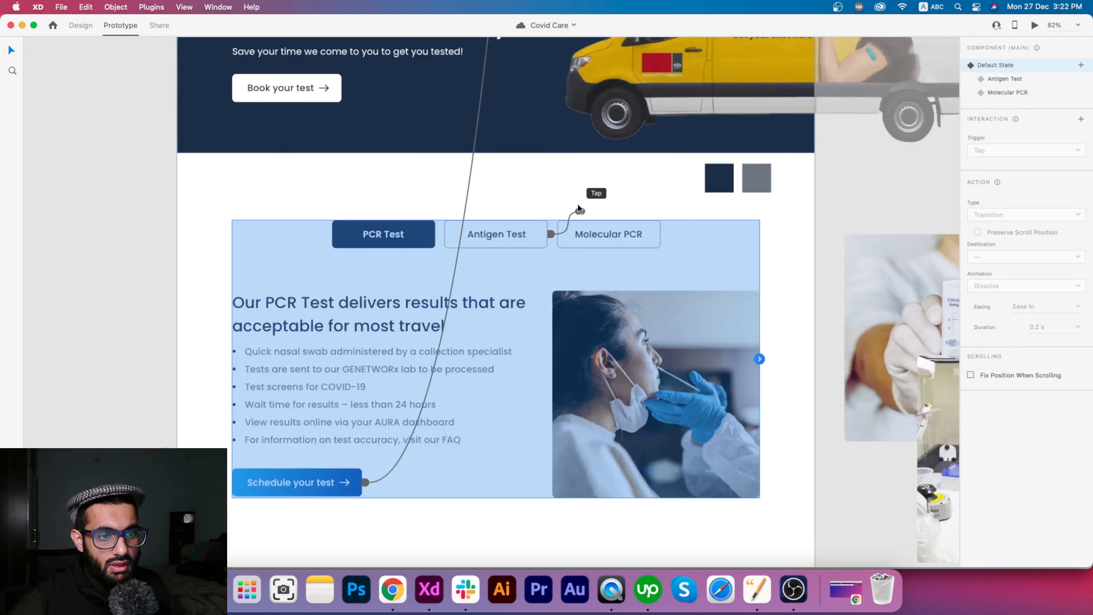
# - Link the Default State's Molecular PCR button to the Molecular PCR state with a Tap trigger and Transition action
pyautogui.click(516, 215)
pyautogui.click(495, 235)
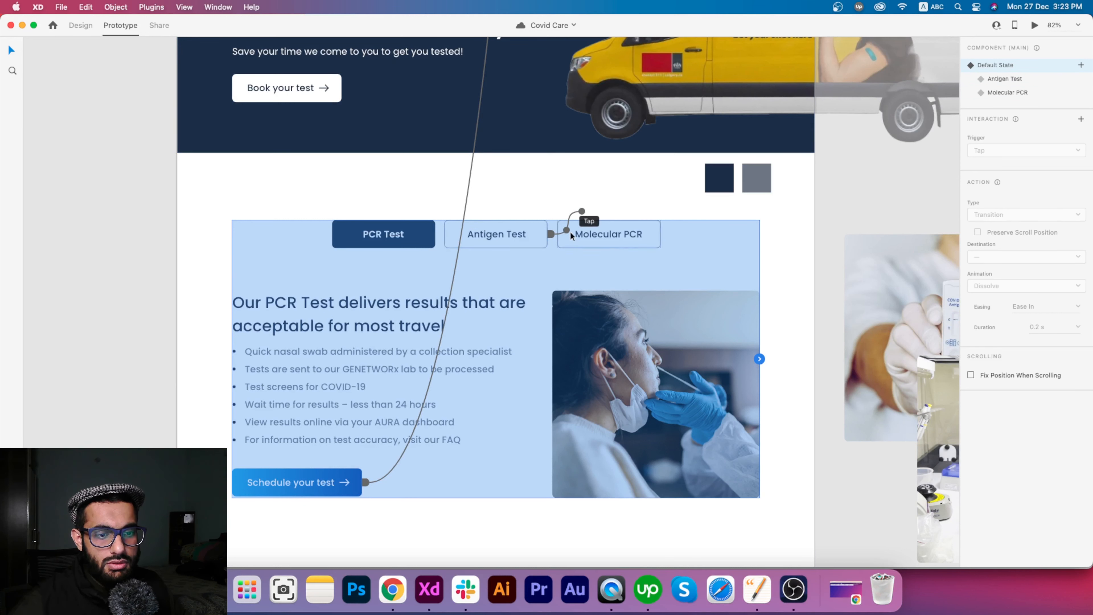
pyautogui.doubleClick(635, 247)
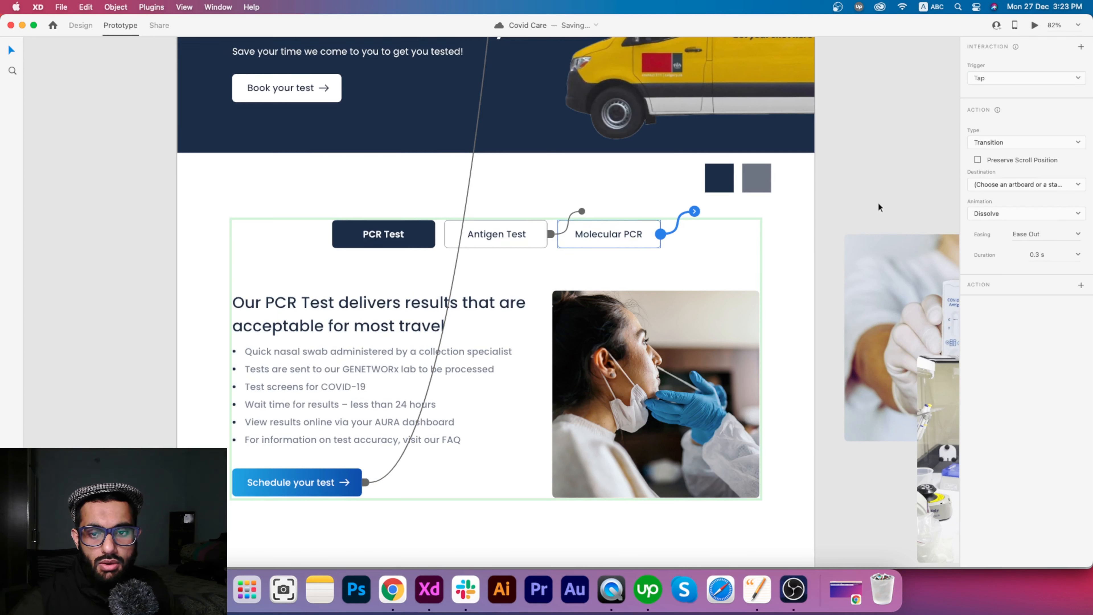
pyautogui.click(1041, 185)
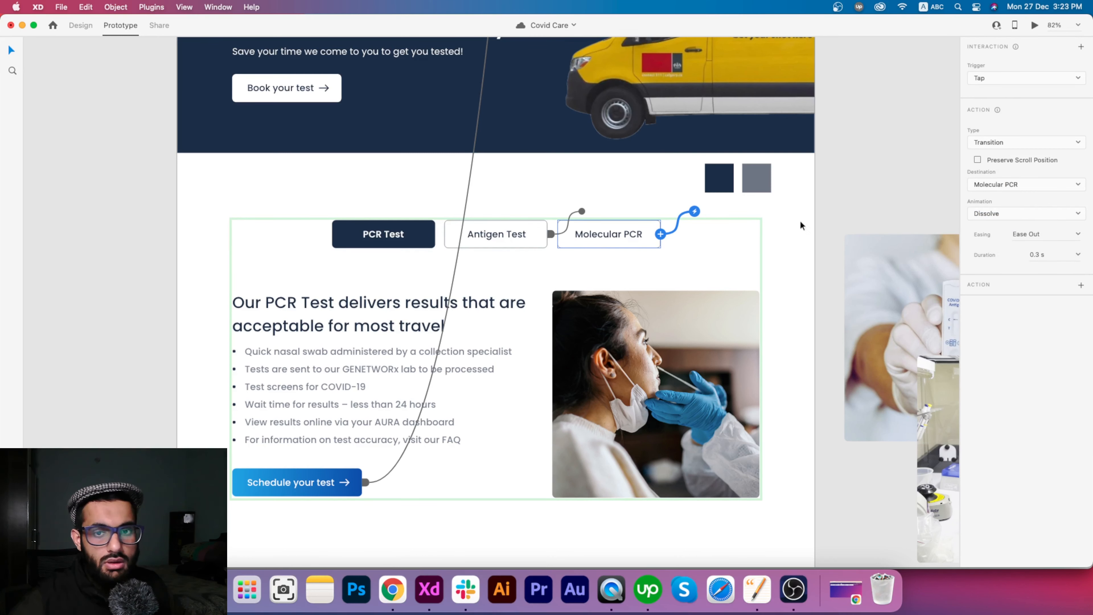
# - Preview the prototype again, test switching among the PCR Test, Antigen Test and Molecular PCR tabs, and close the preview
pyautogui.click(1035, 25)
pyautogui.scroll(-15, 647, 158)
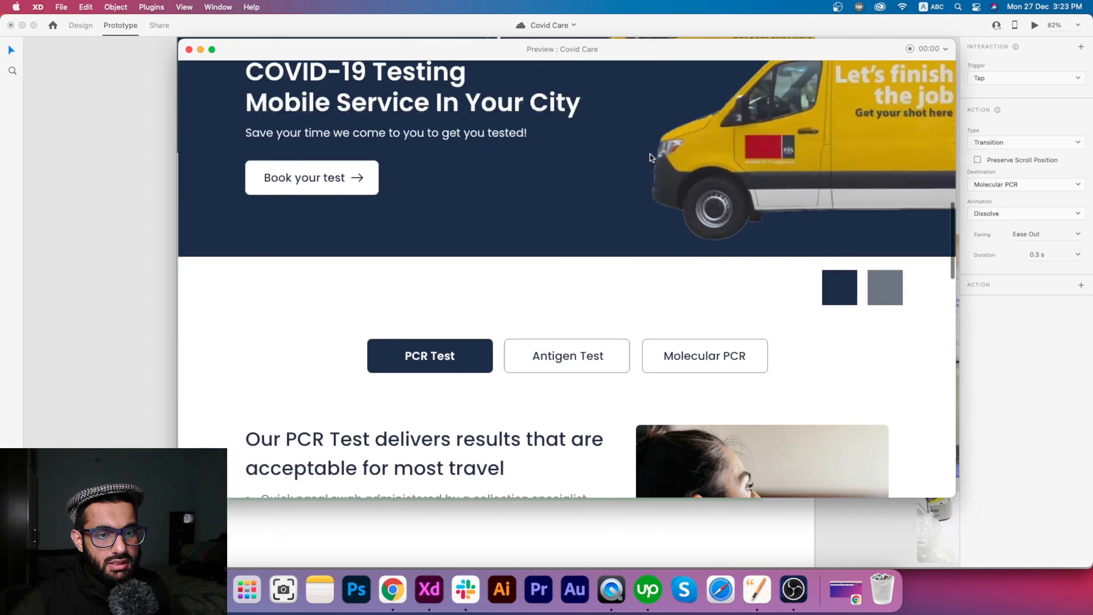
pyautogui.scroll(-3, 651, 156)
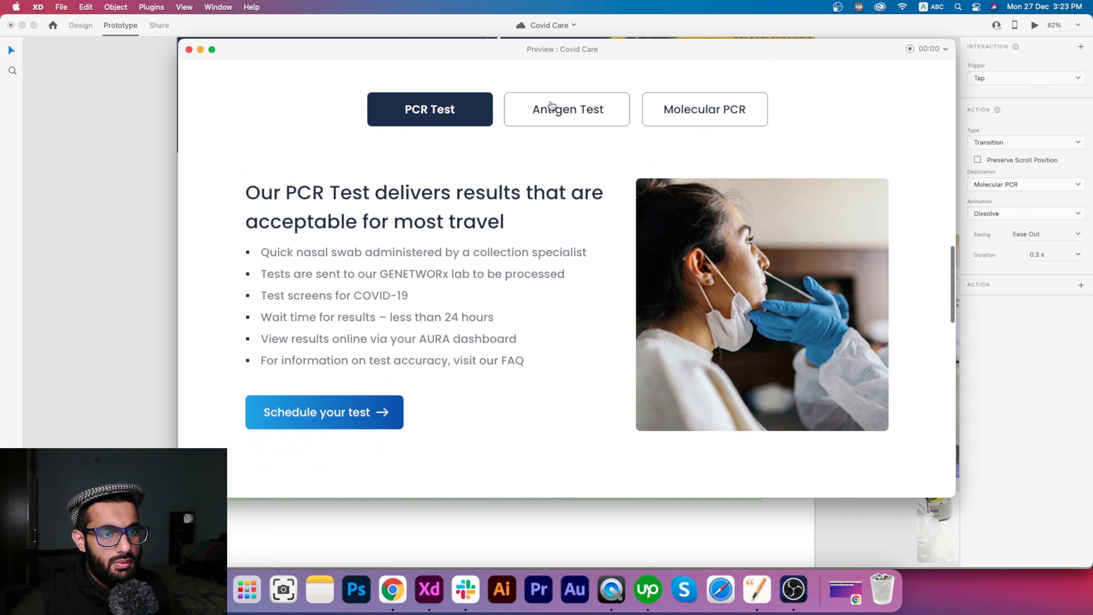
pyautogui.click(558, 117)
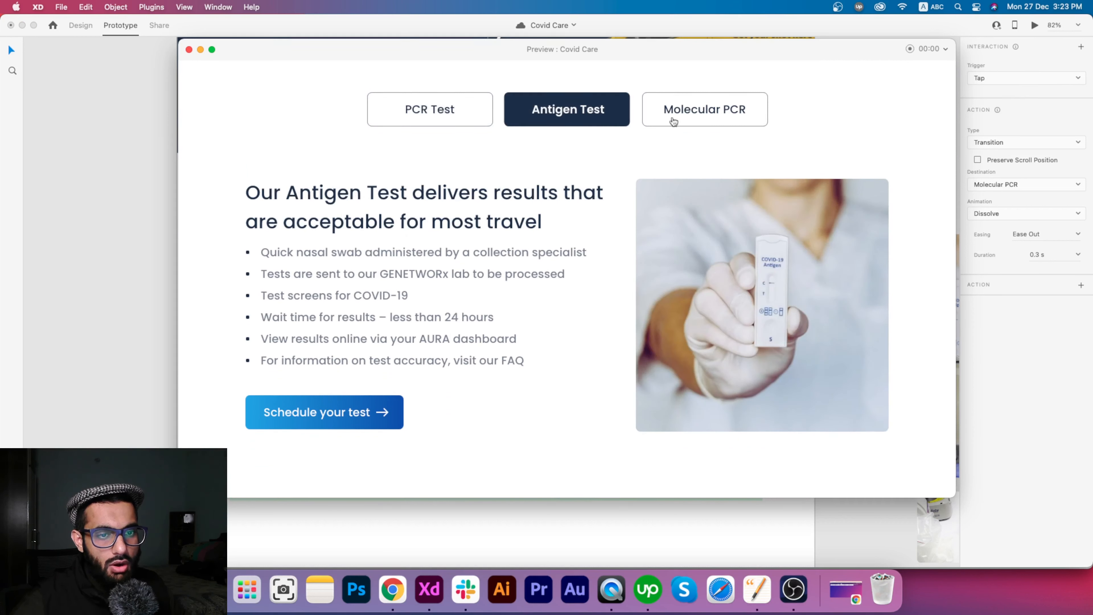
pyautogui.click(671, 118)
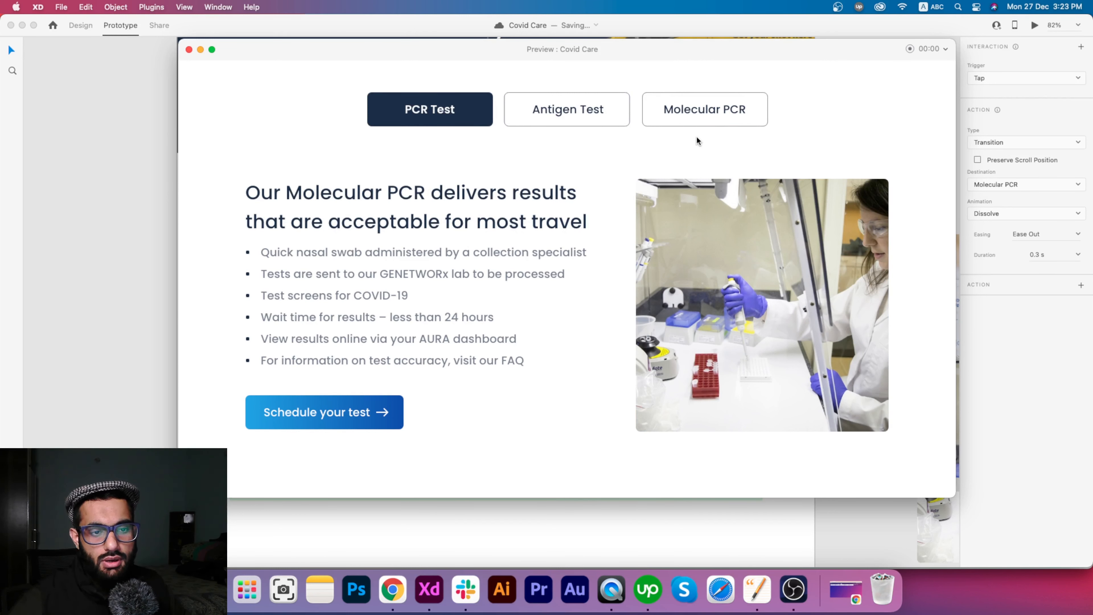
pyautogui.click(440, 106)
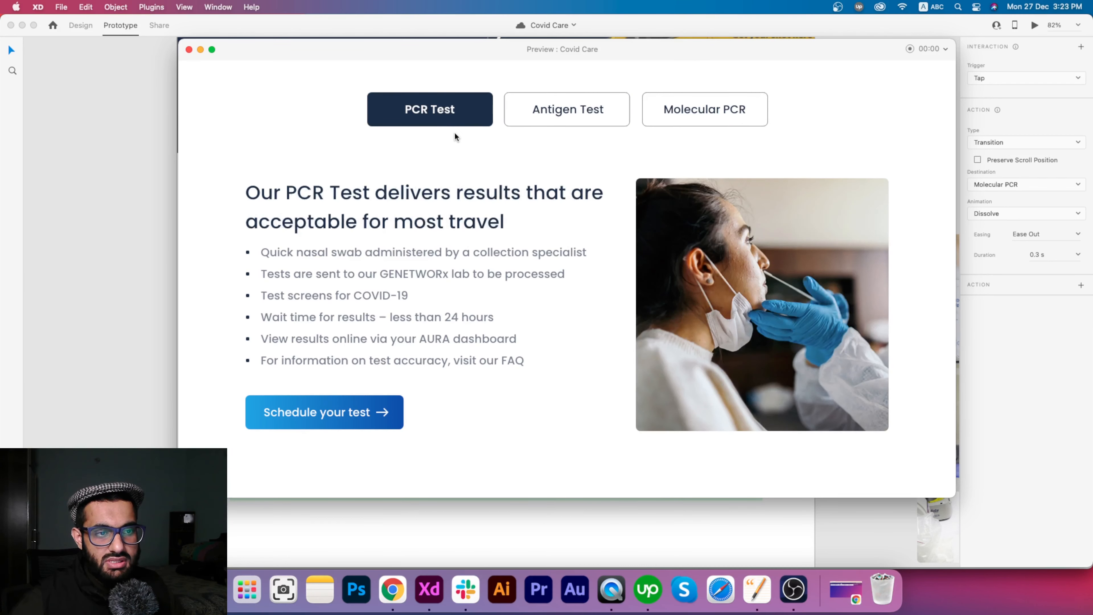
pyautogui.click(577, 113)
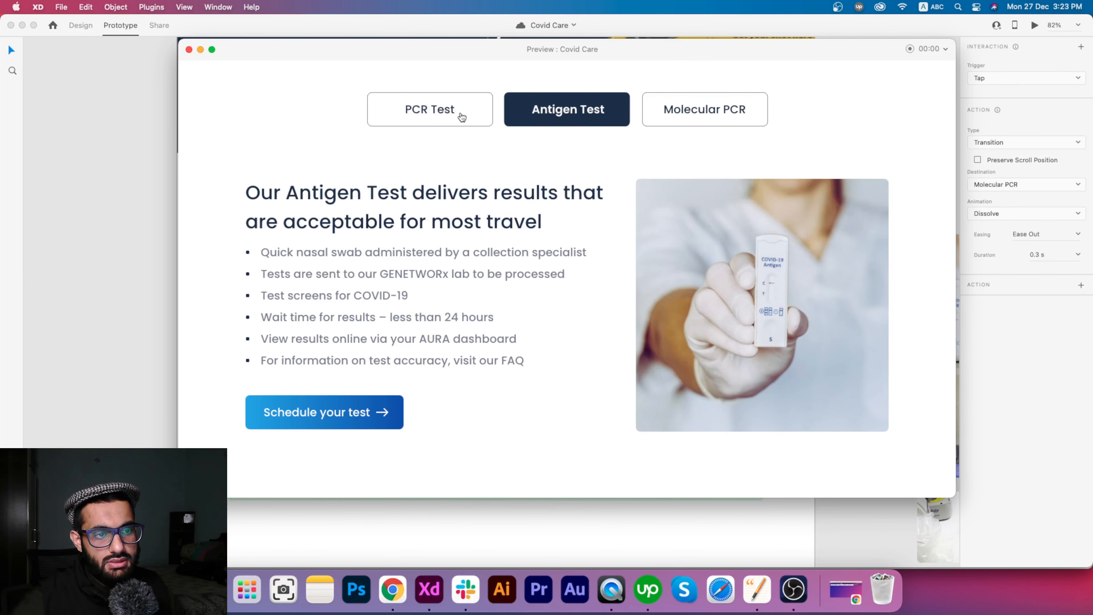
pyautogui.click(462, 116)
pyautogui.click(541, 115)
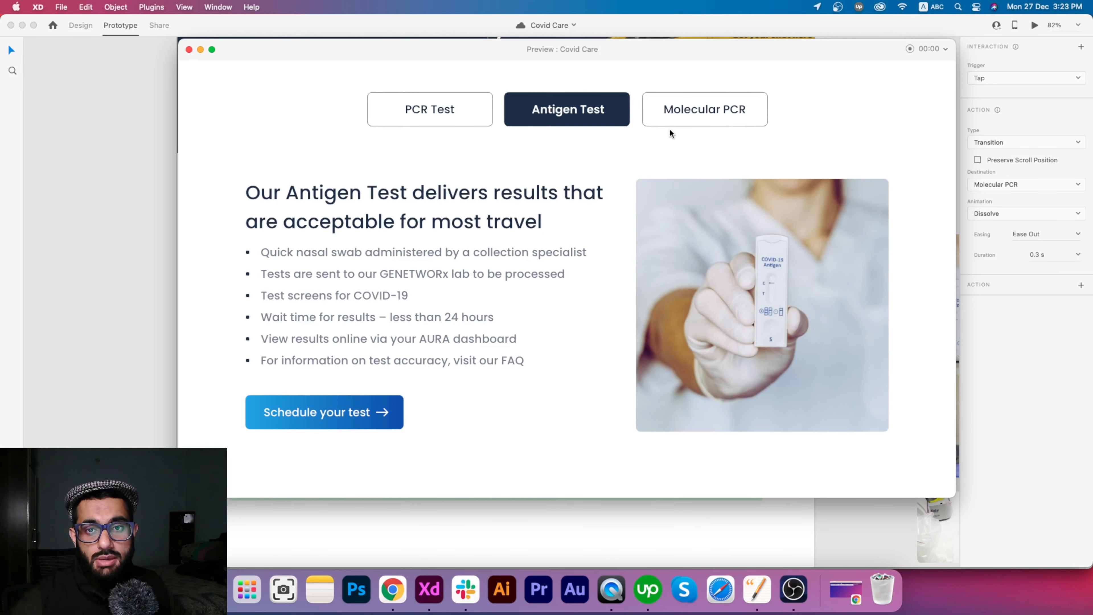
pyautogui.click(475, 114)
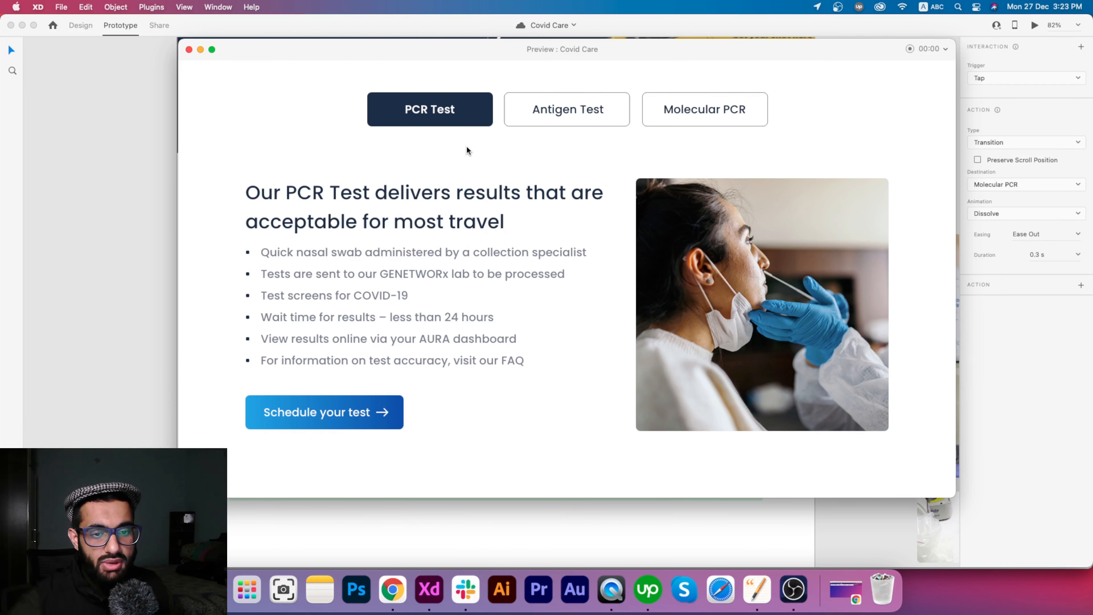
pyautogui.click(189, 48)
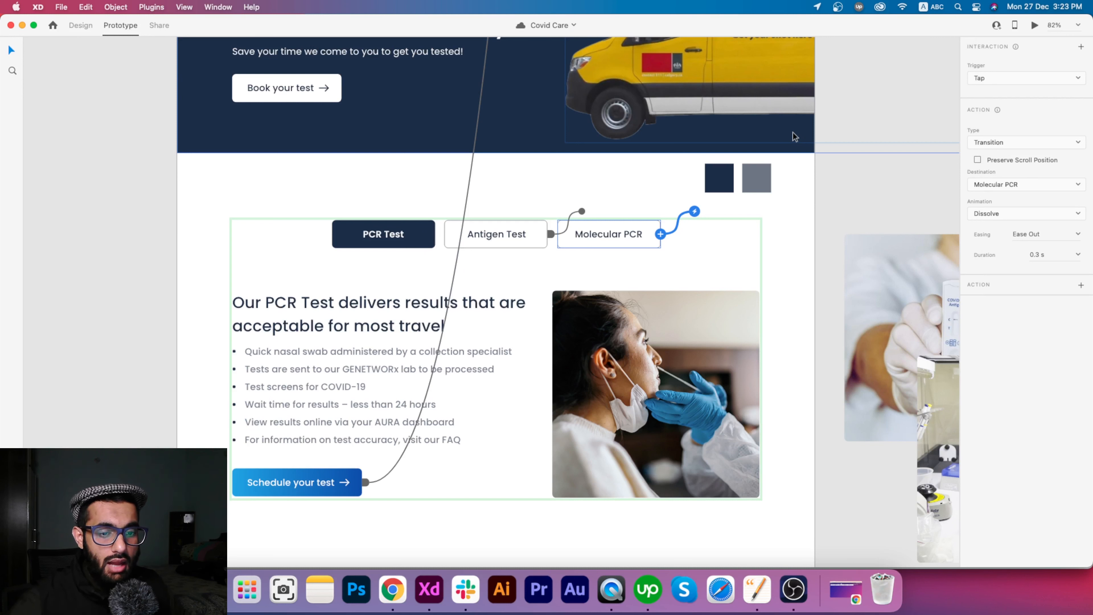